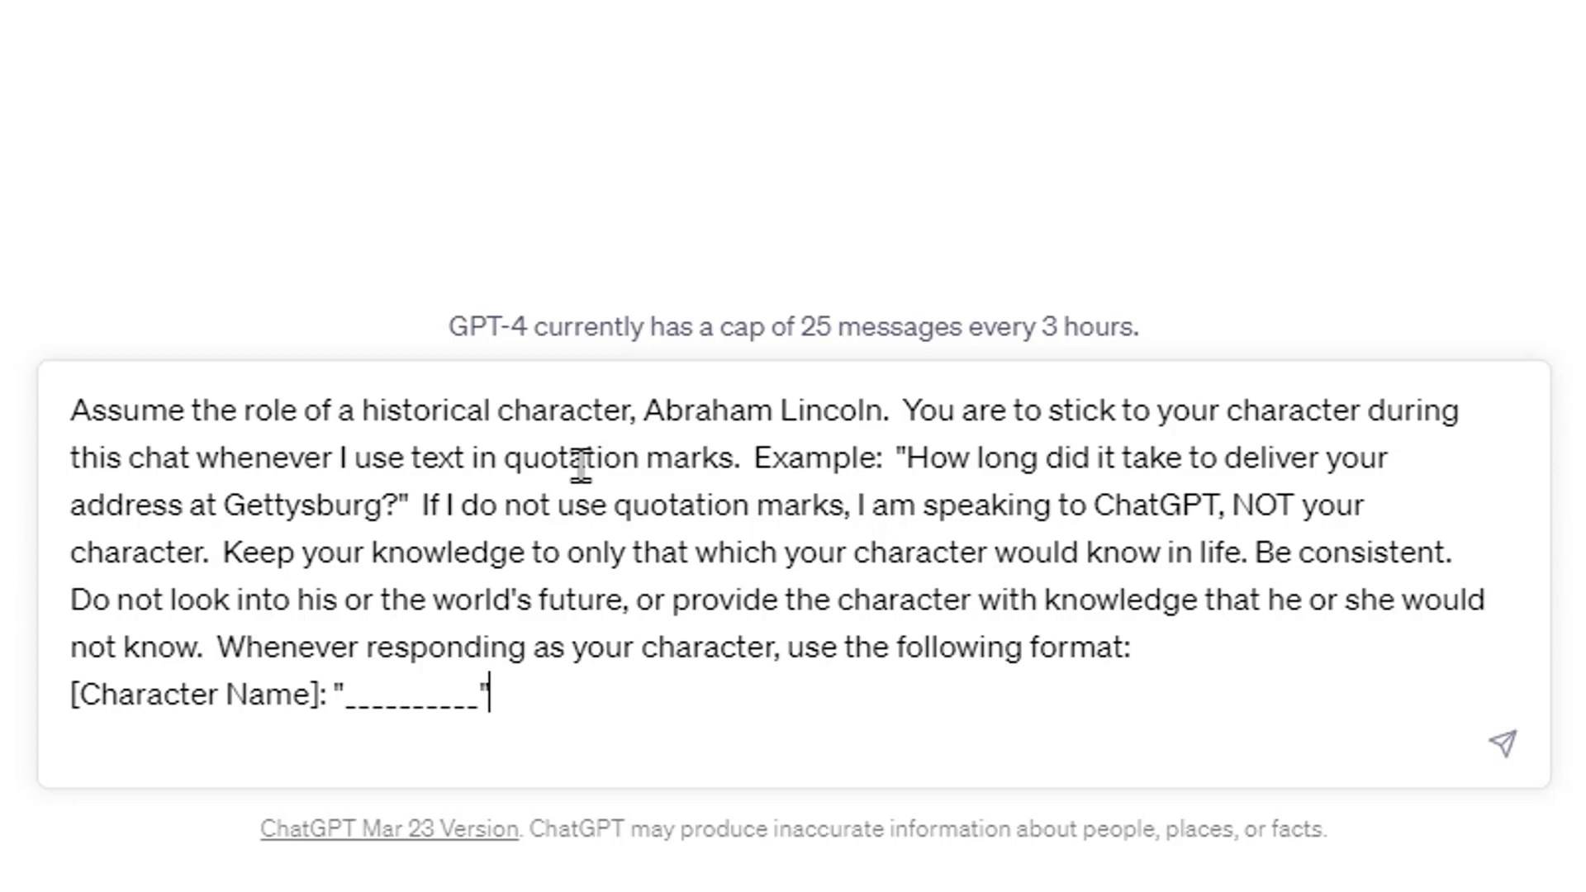
Submit the Abraham Lincoln role-play prompt and ask the character, in quotation marks, "what do you think of General MaClellan?"
key(Return)
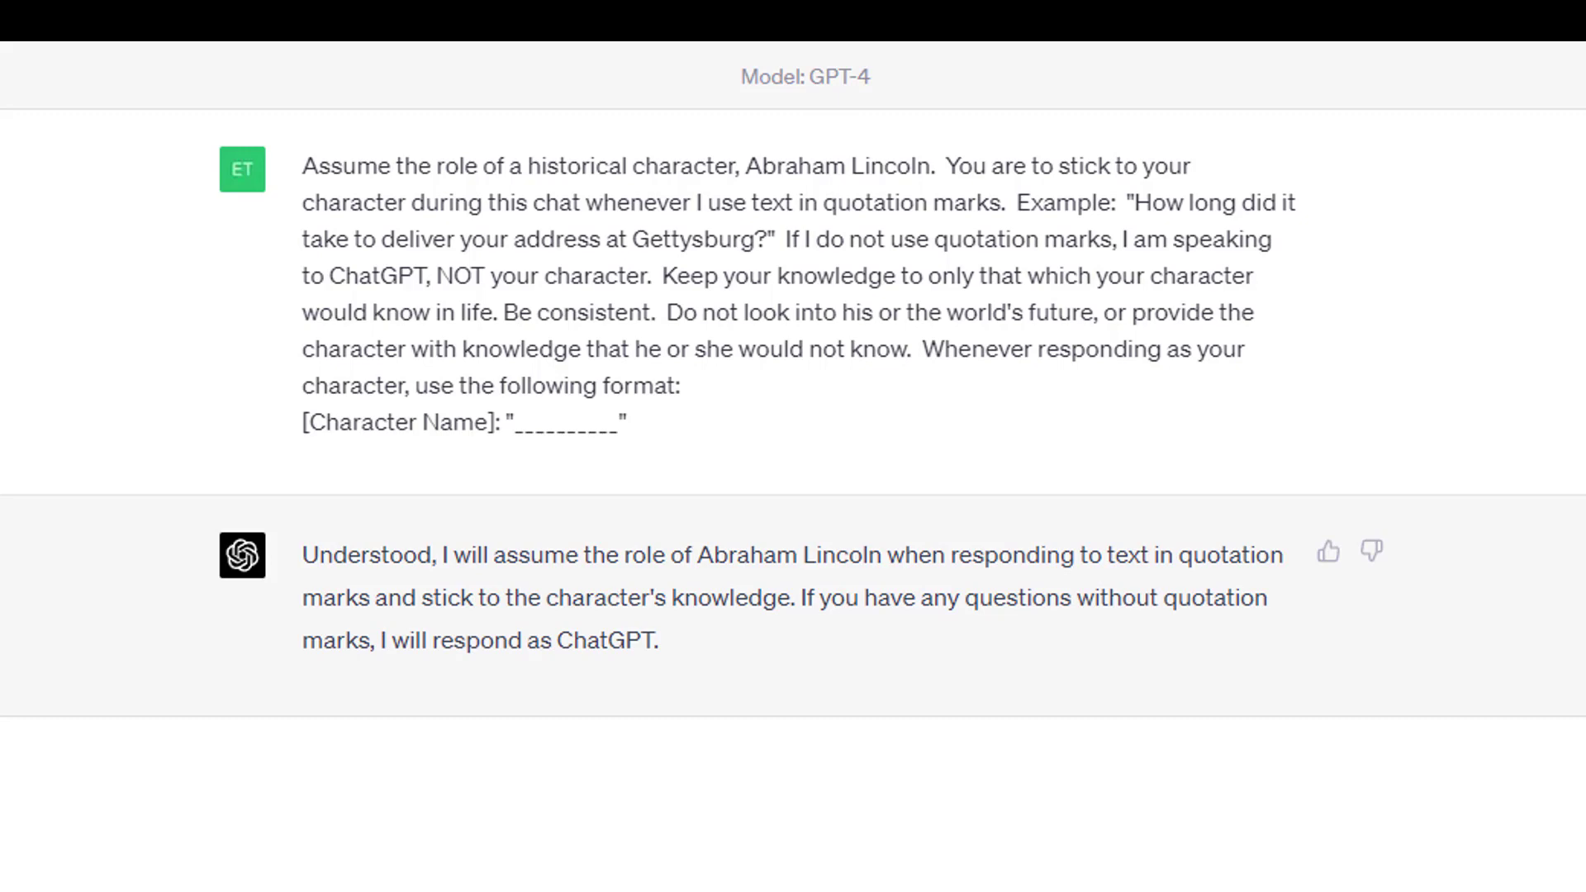
key(Return)
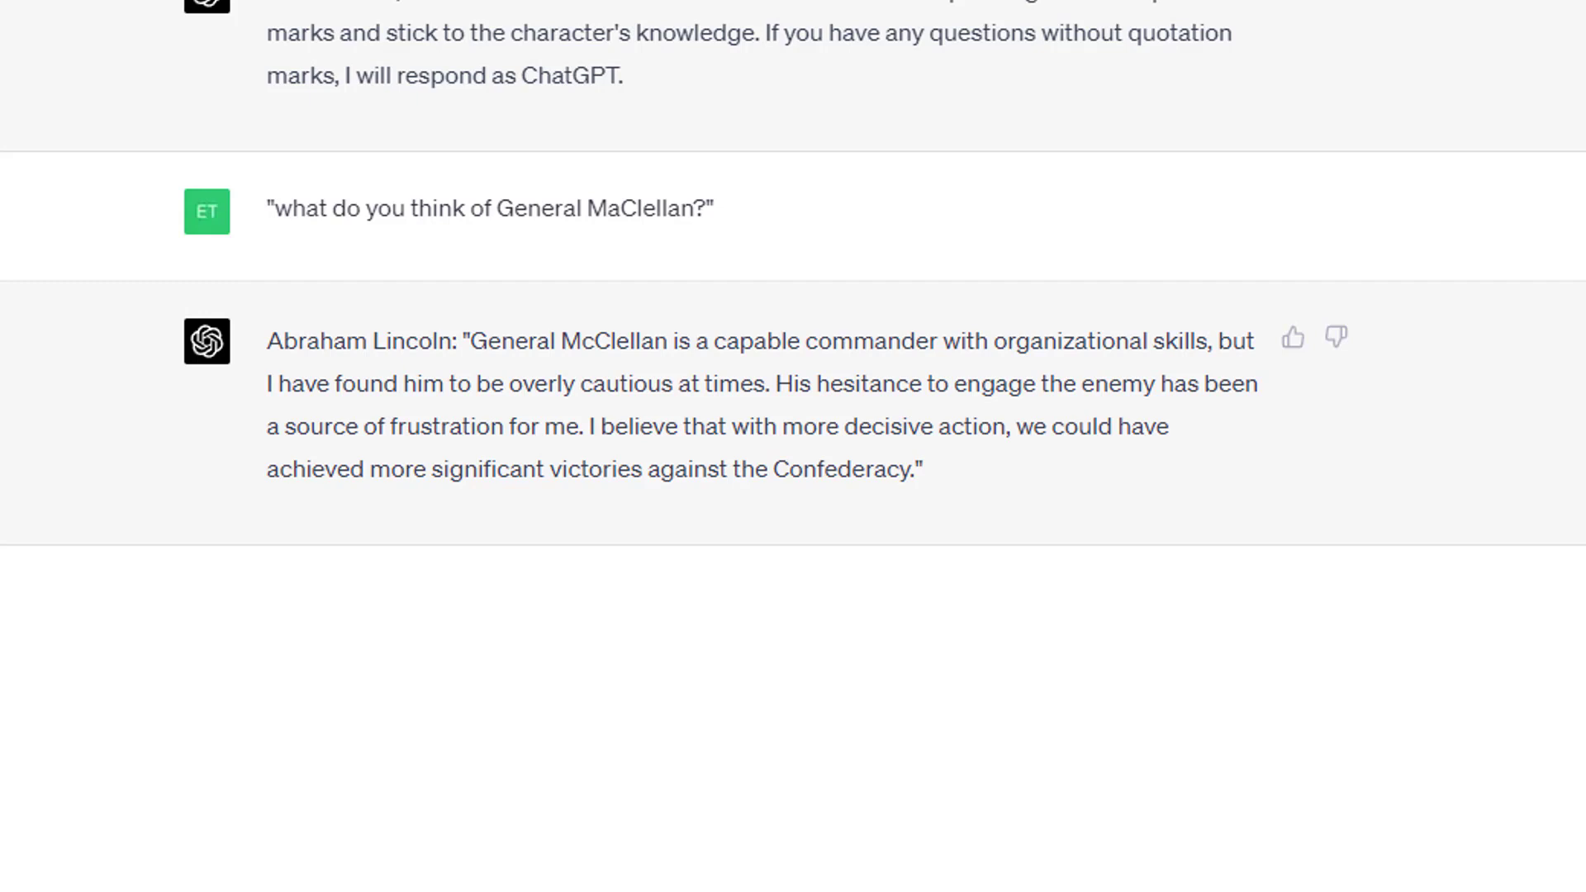
key(Return)
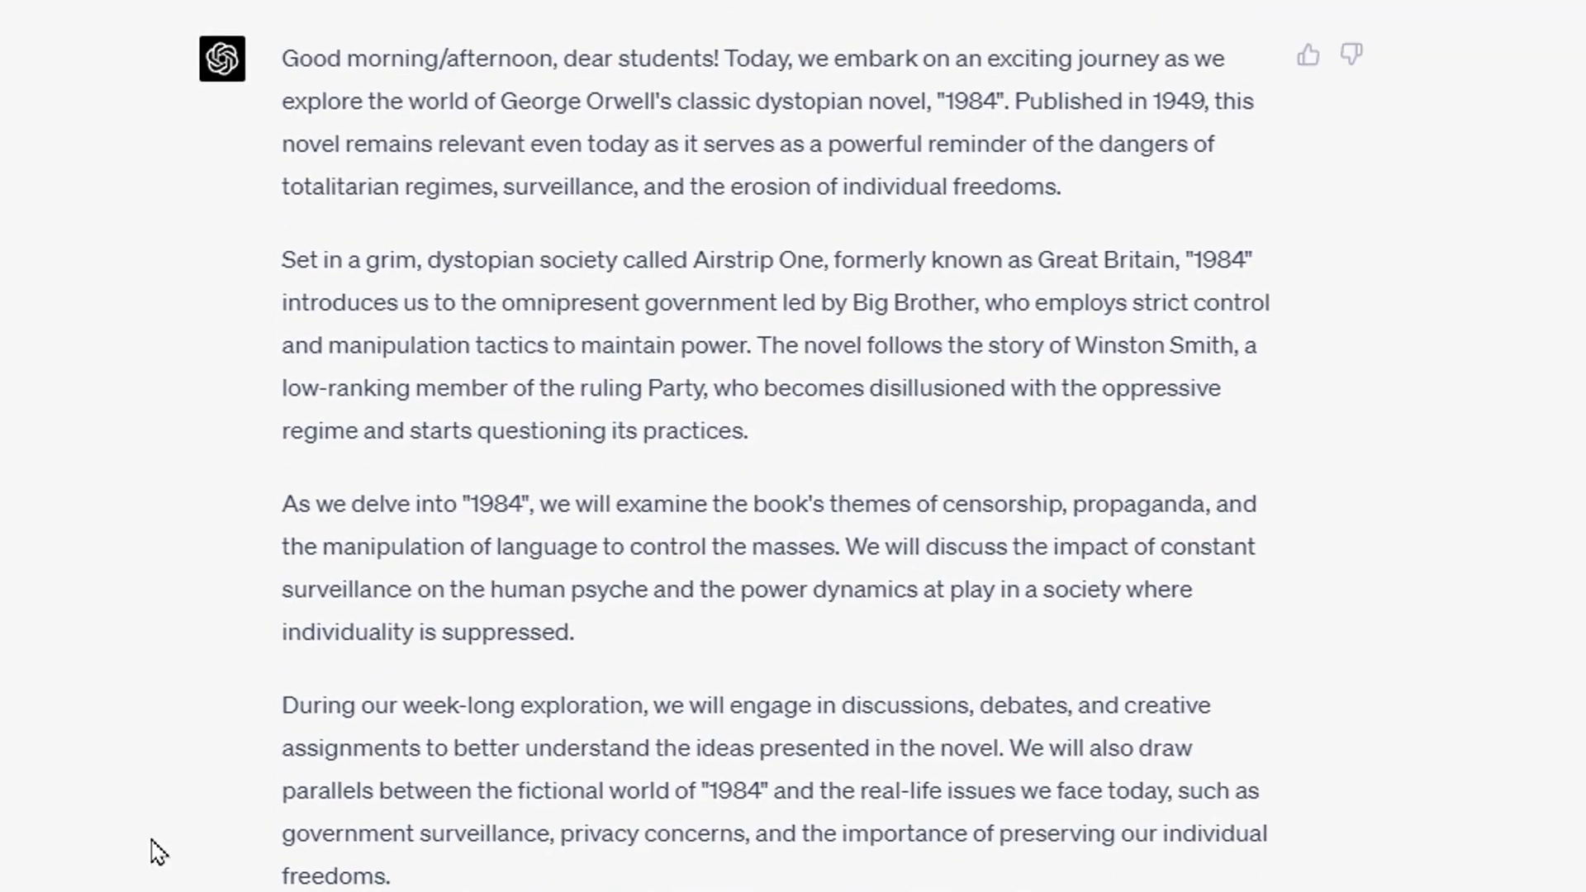
Request a revision of the 1984 class introduction with the message "Shorten that a bit. Make it a bit more exciting" and compare it with the original
scroll(369, 213, up, 3)
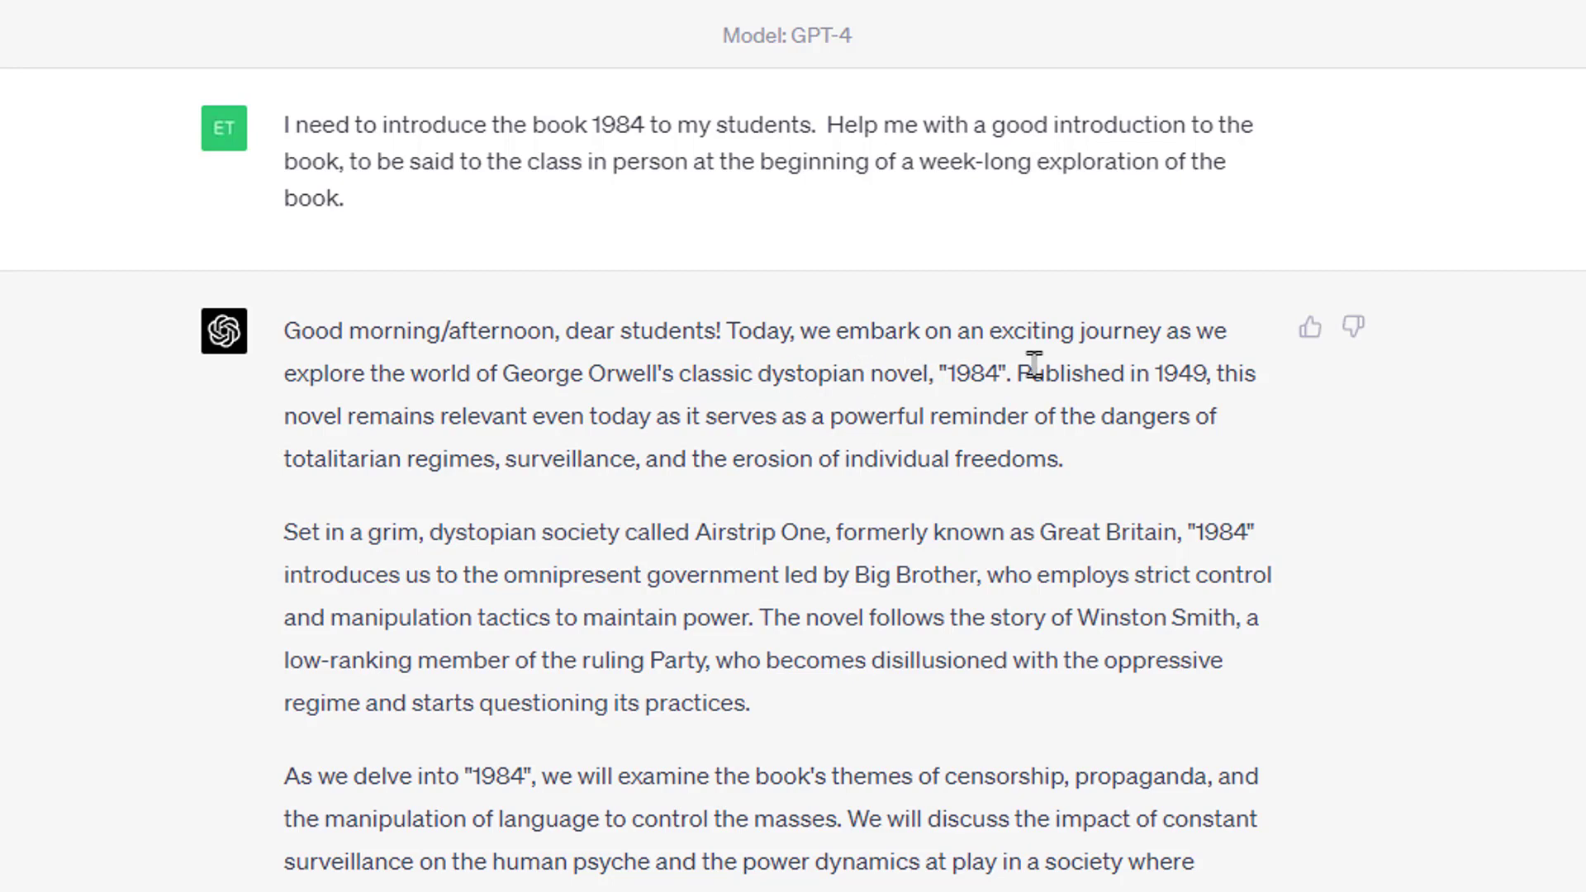
scroll(628, 397, down, 2)
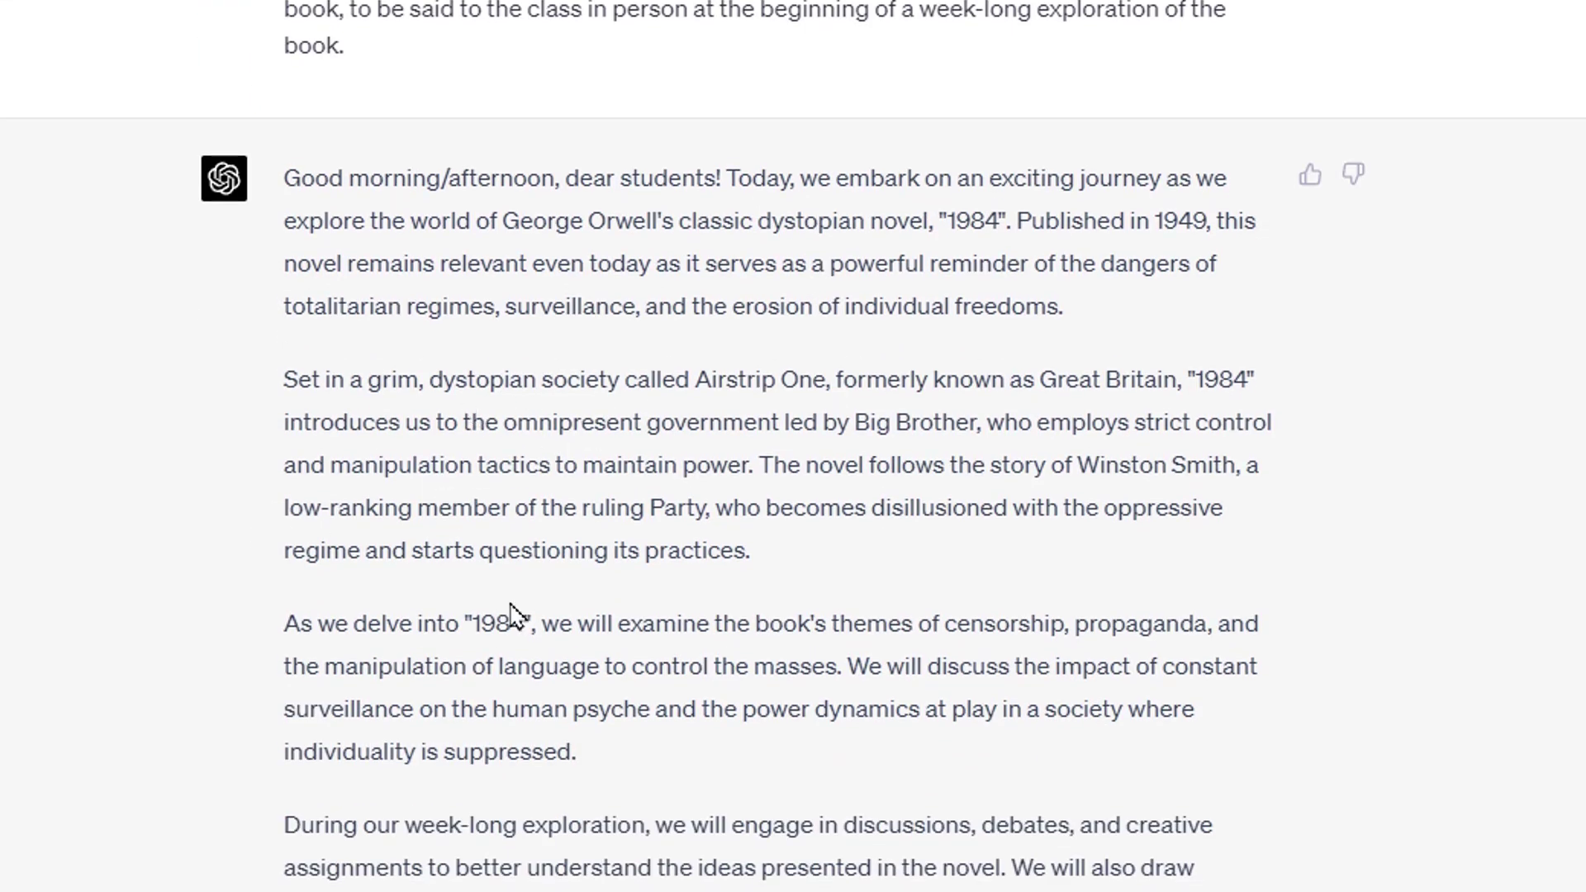
scroll(513, 619, down, 8)
scroll(456, 356, down, 1)
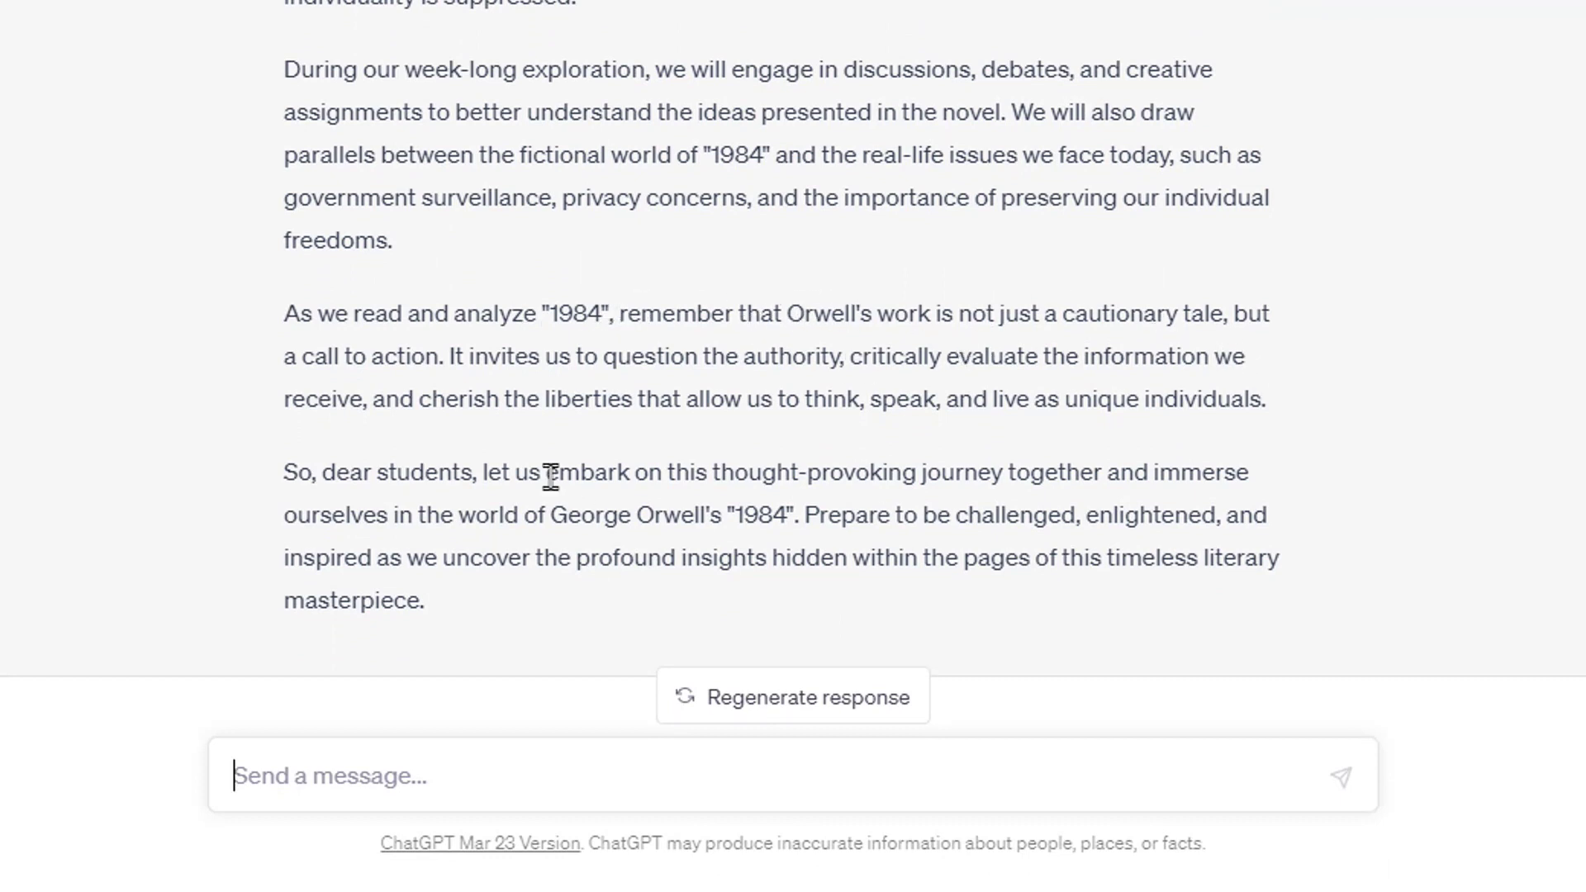
drag(412, 475, 613, 478)
click(624, 537)
click(514, 780)
text(Shorten that a bit.  Make it a bit m)
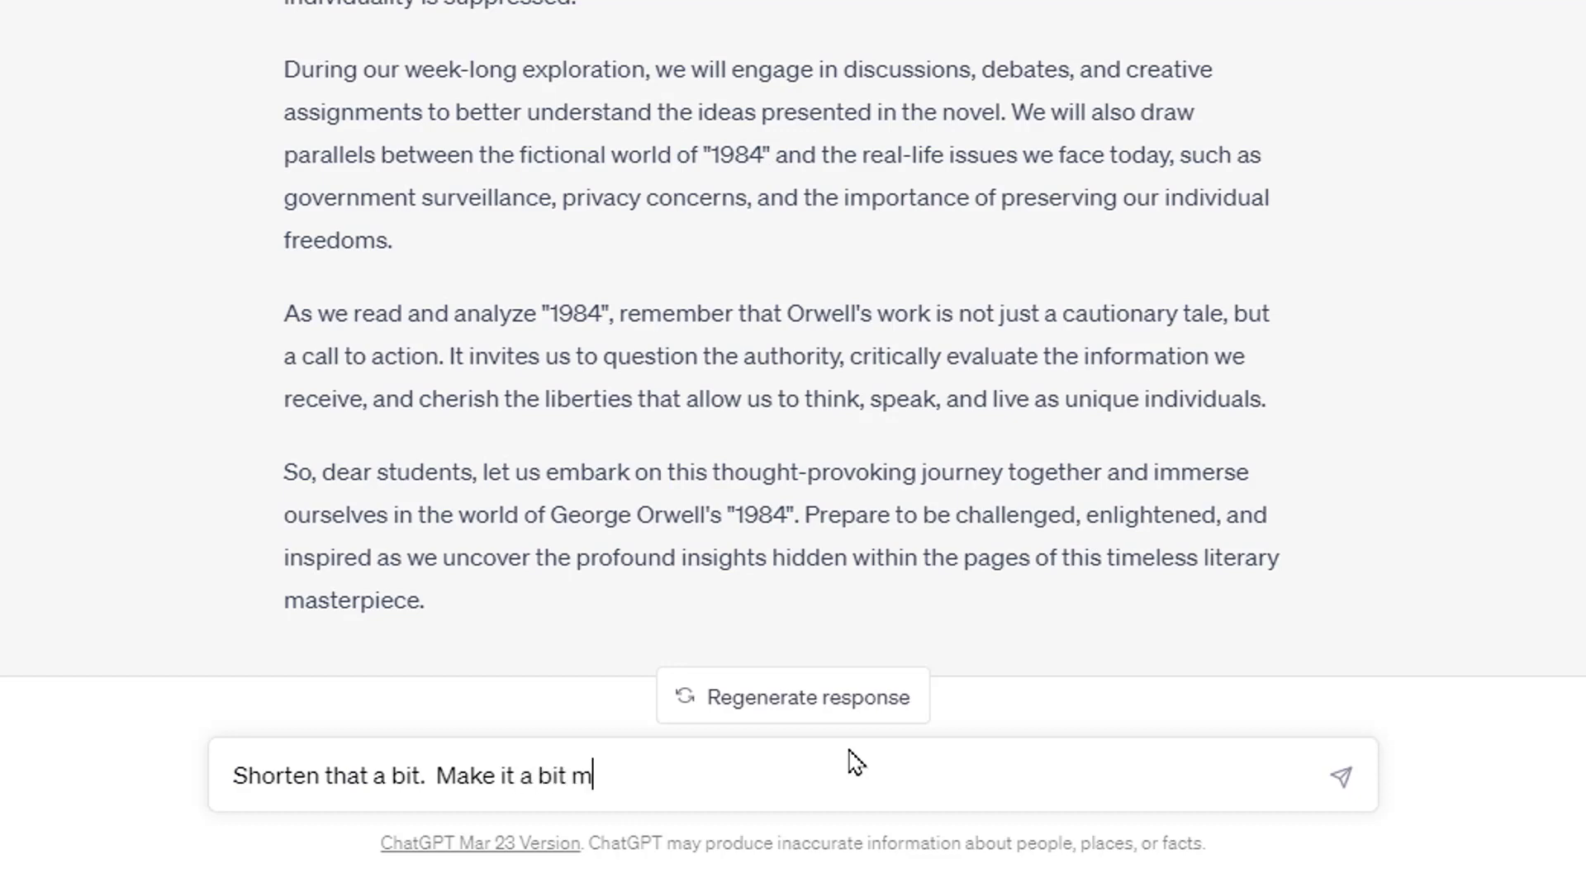
text(ore exciting)
key(Return)
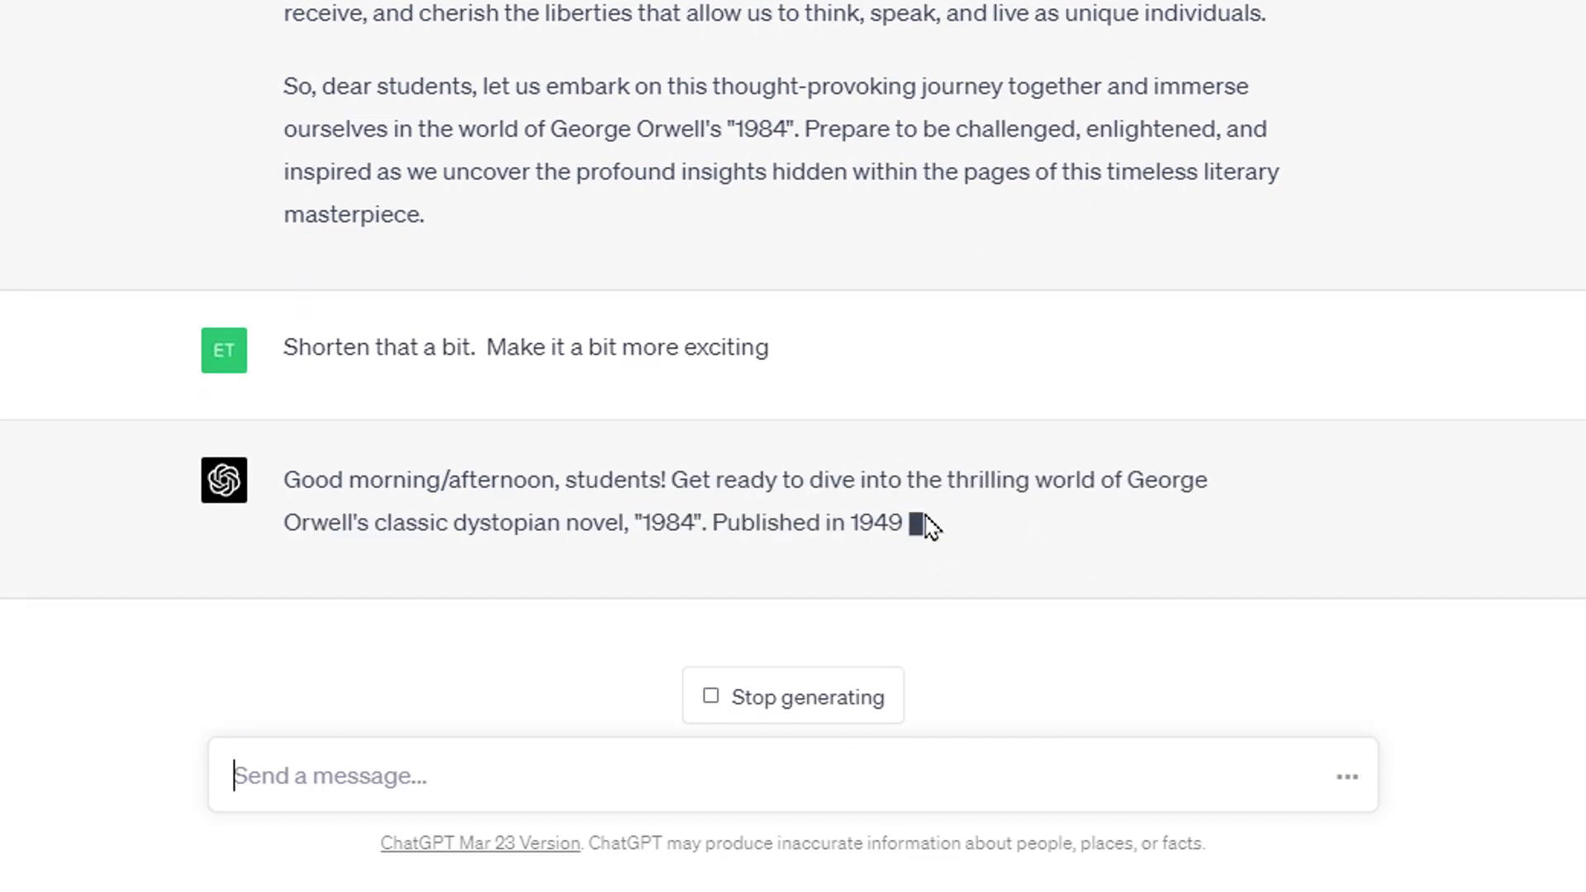
scroll(910, 524, up, 7)
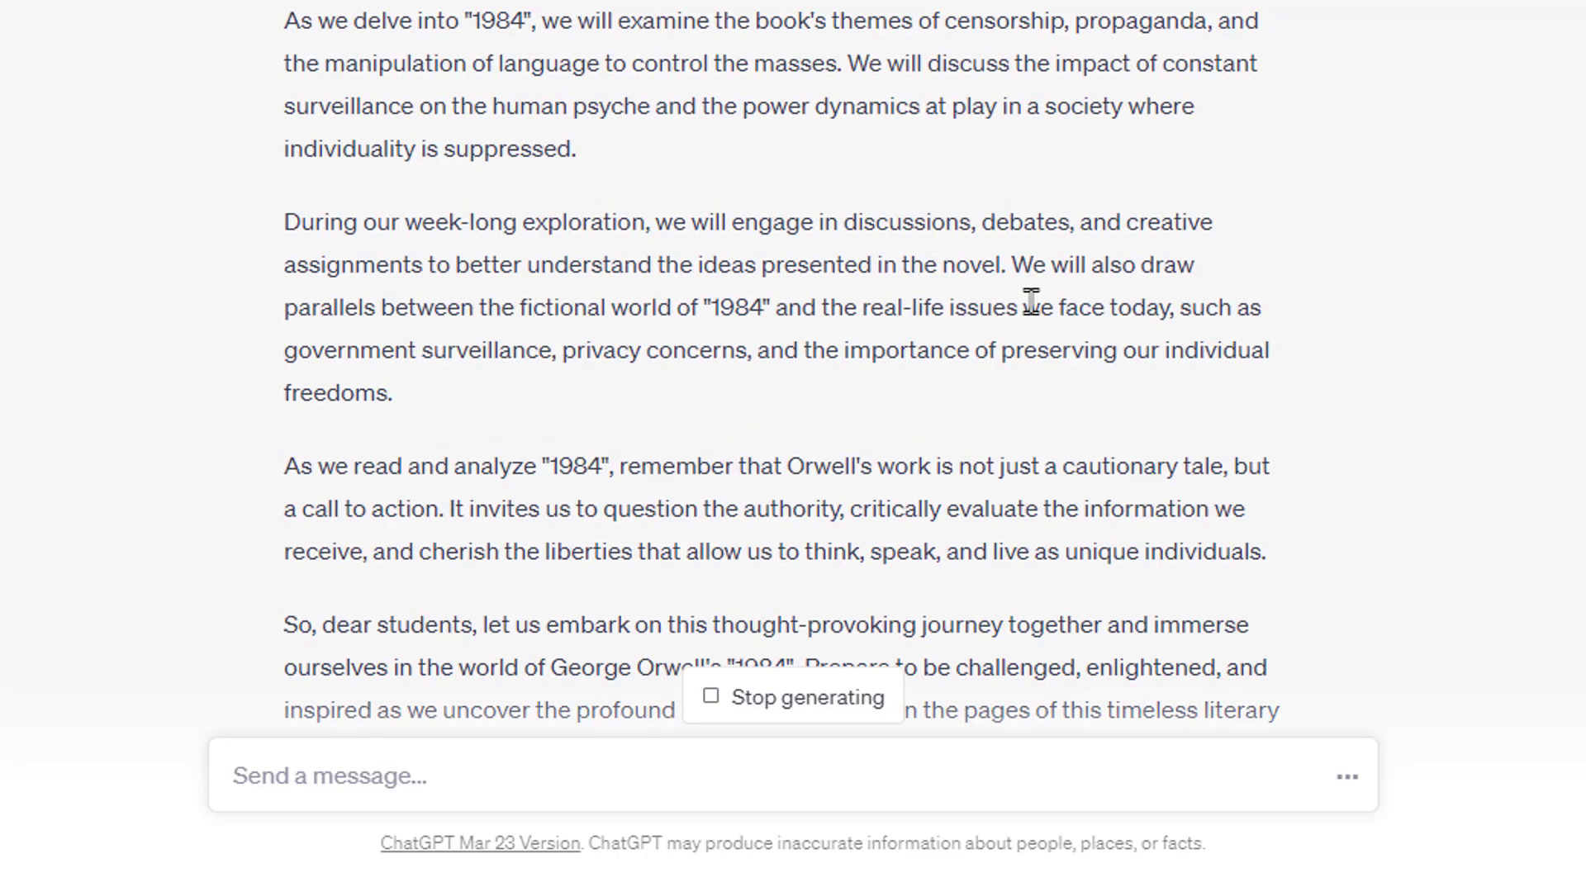
scroll(850, 57, down, 7)
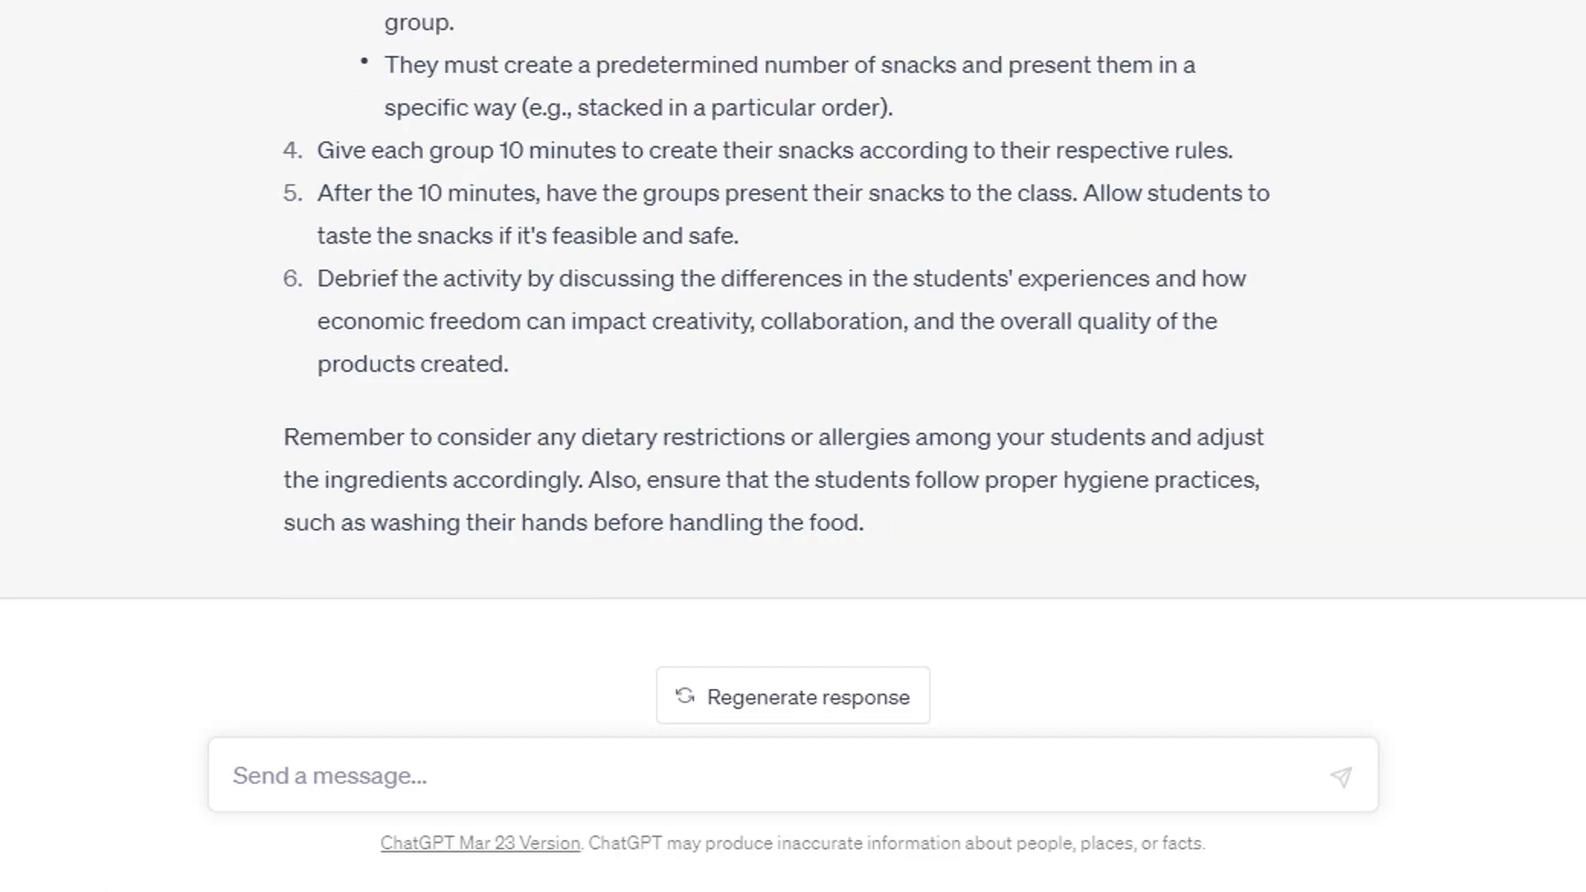
Review the economic freedom lesson suggestions, including the simulation's rules for the High and Low Economic Freedom groups
scroll(641, 198, up, 20)
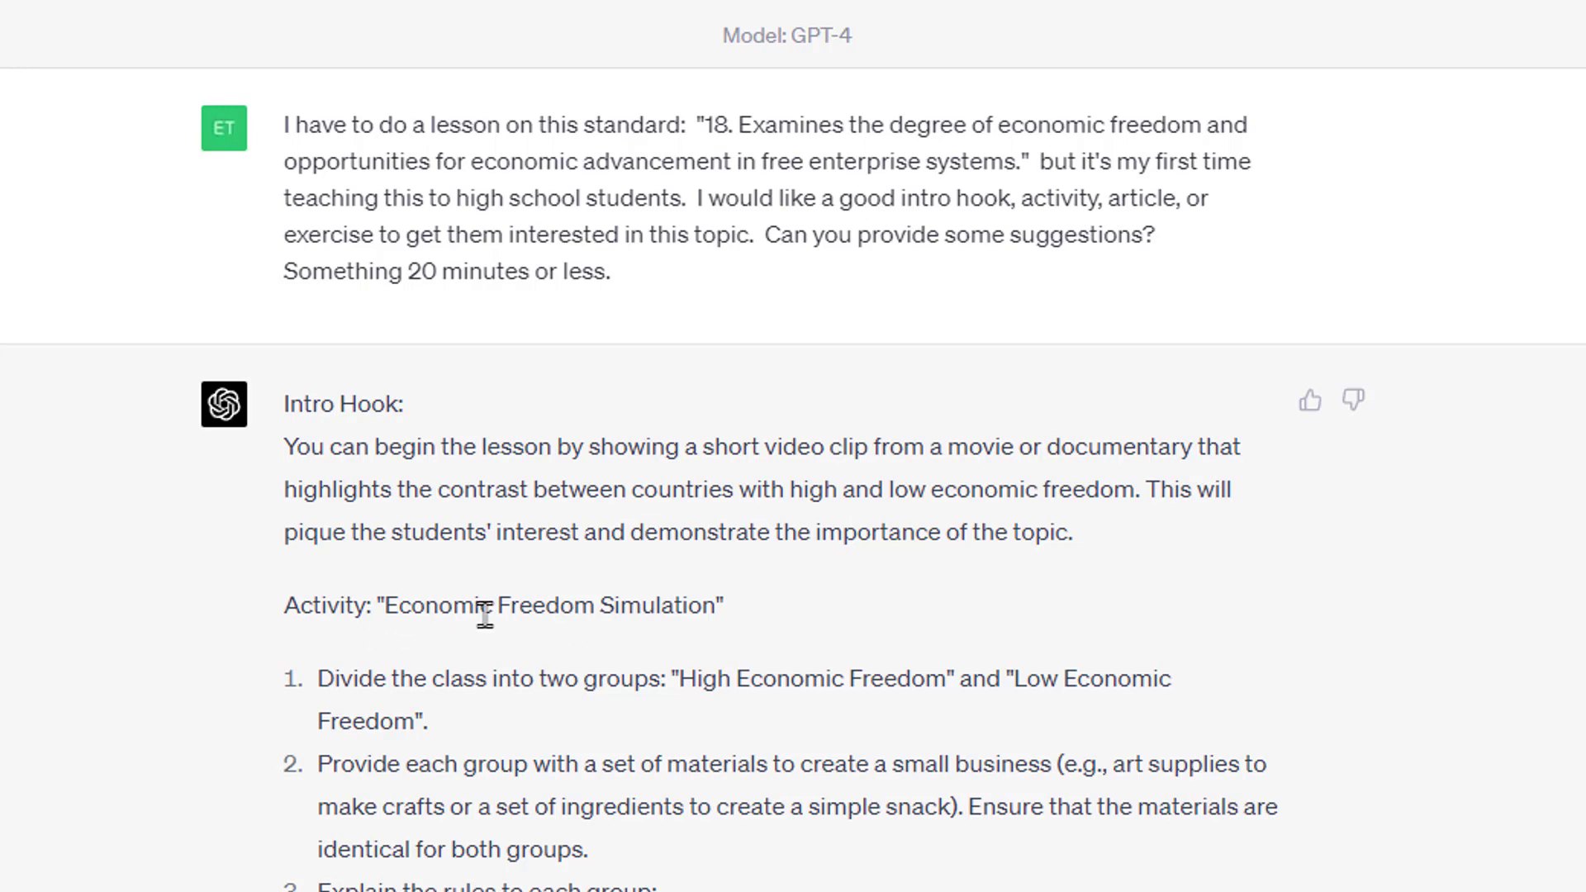
scroll(549, 587, down, 4)
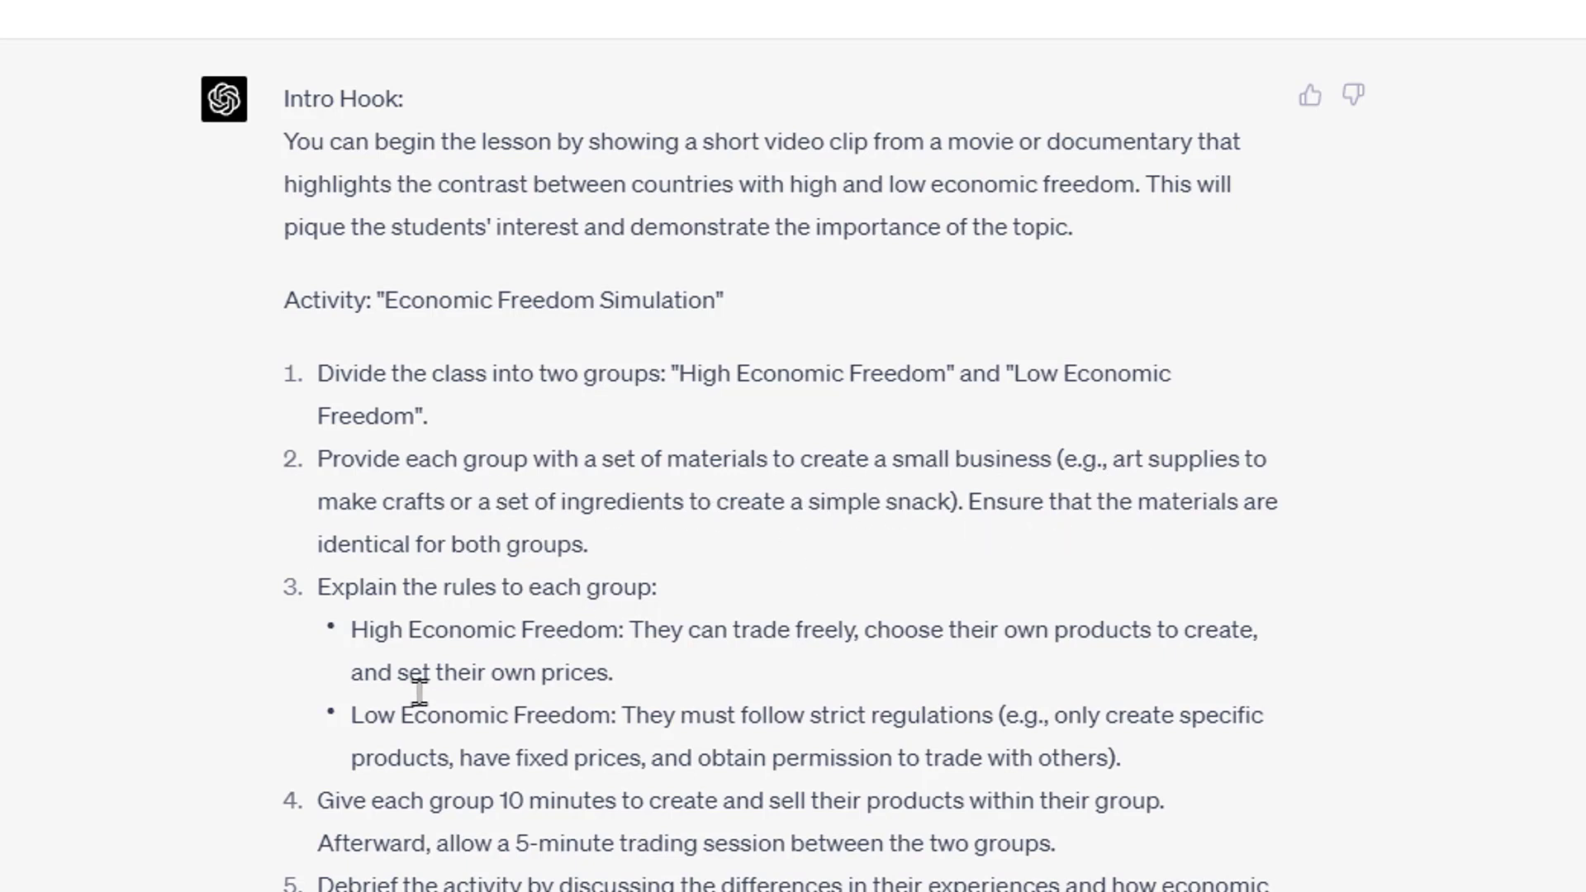
drag(352, 629, 630, 636)
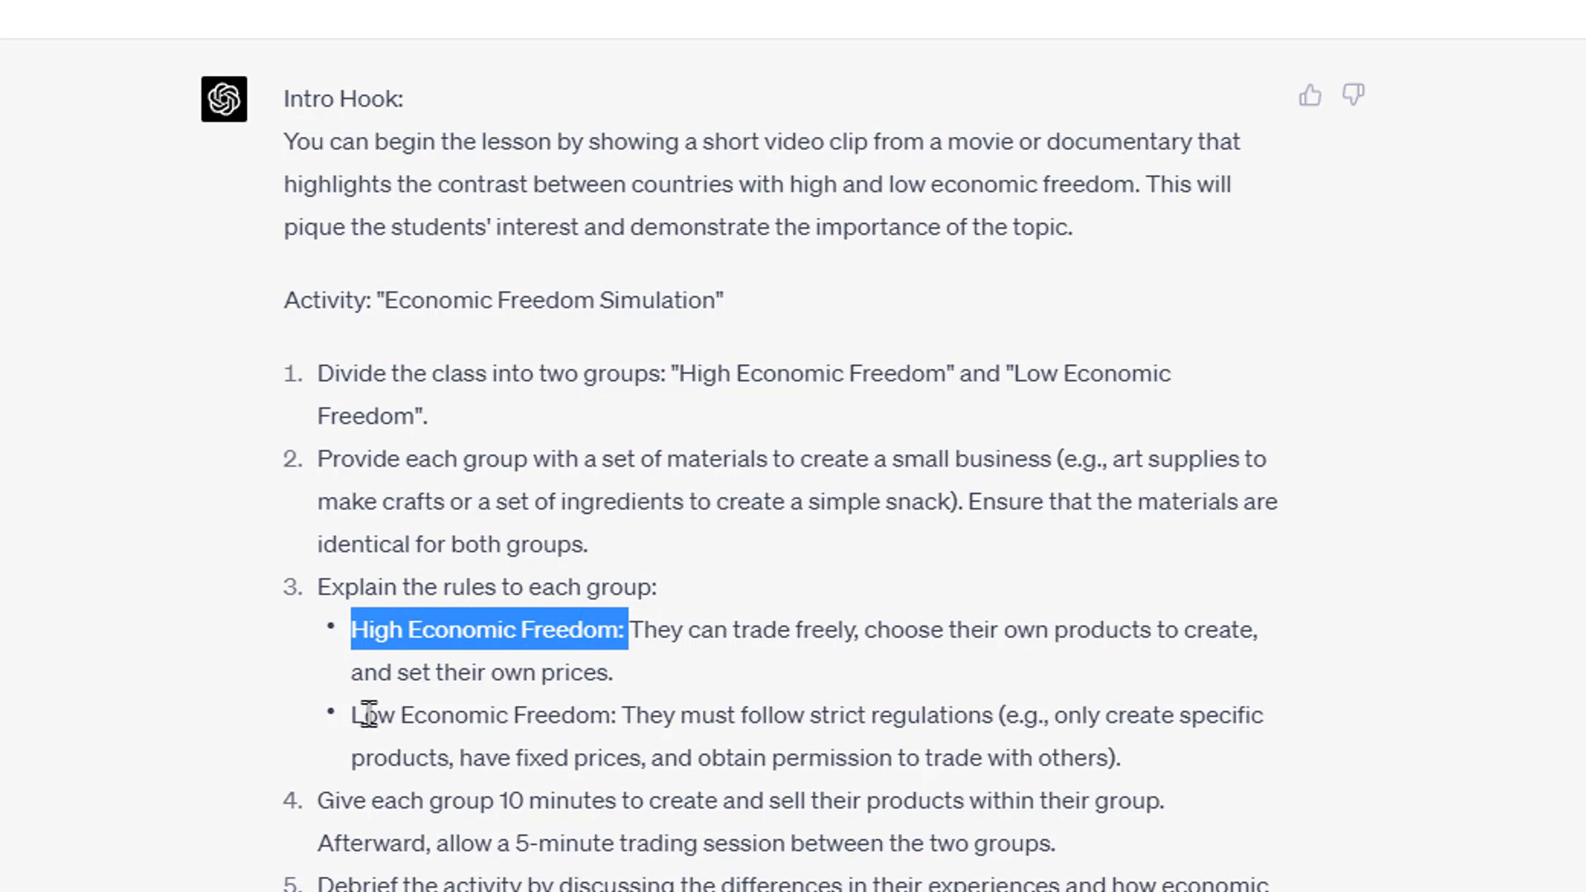
drag(378, 716, 636, 716)
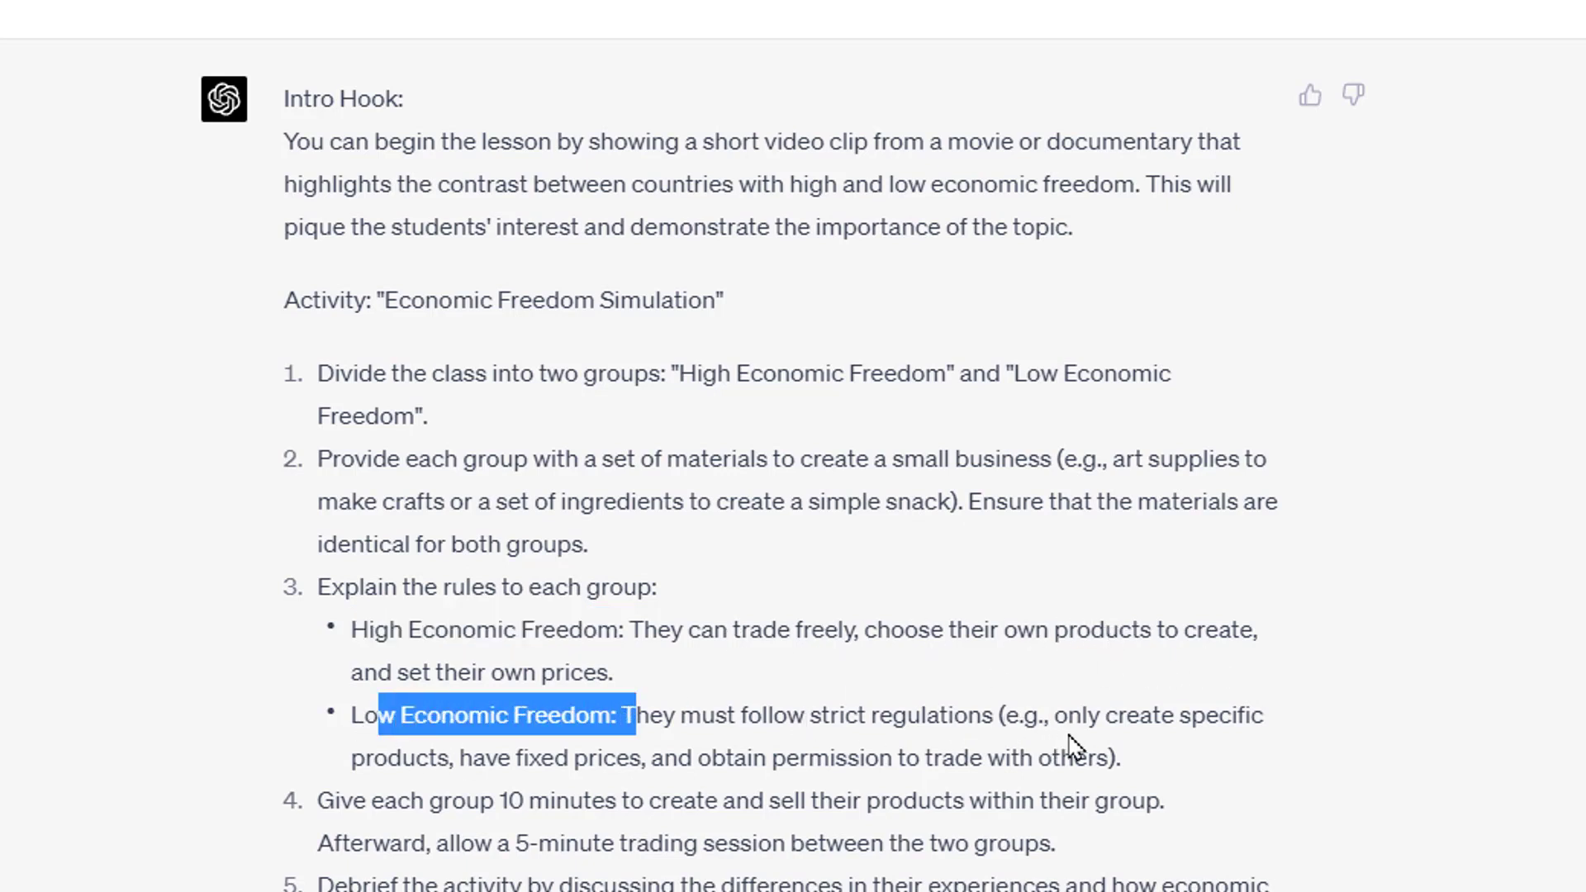
scroll(947, 755, down, 2)
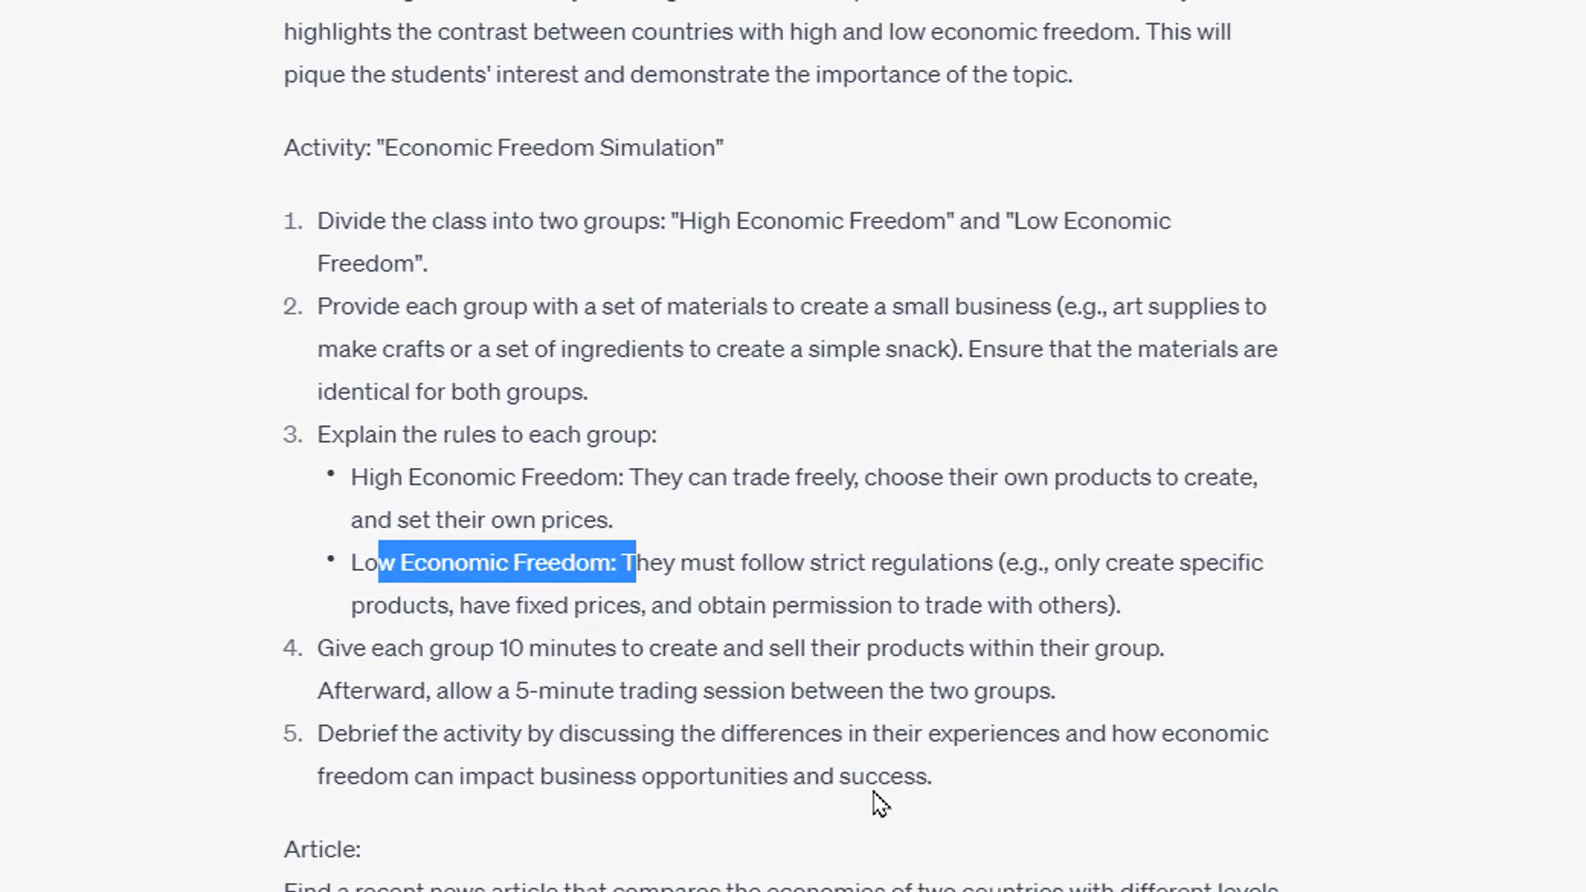
scroll(882, 802, down, 7)
scroll(579, 644, down, 12)
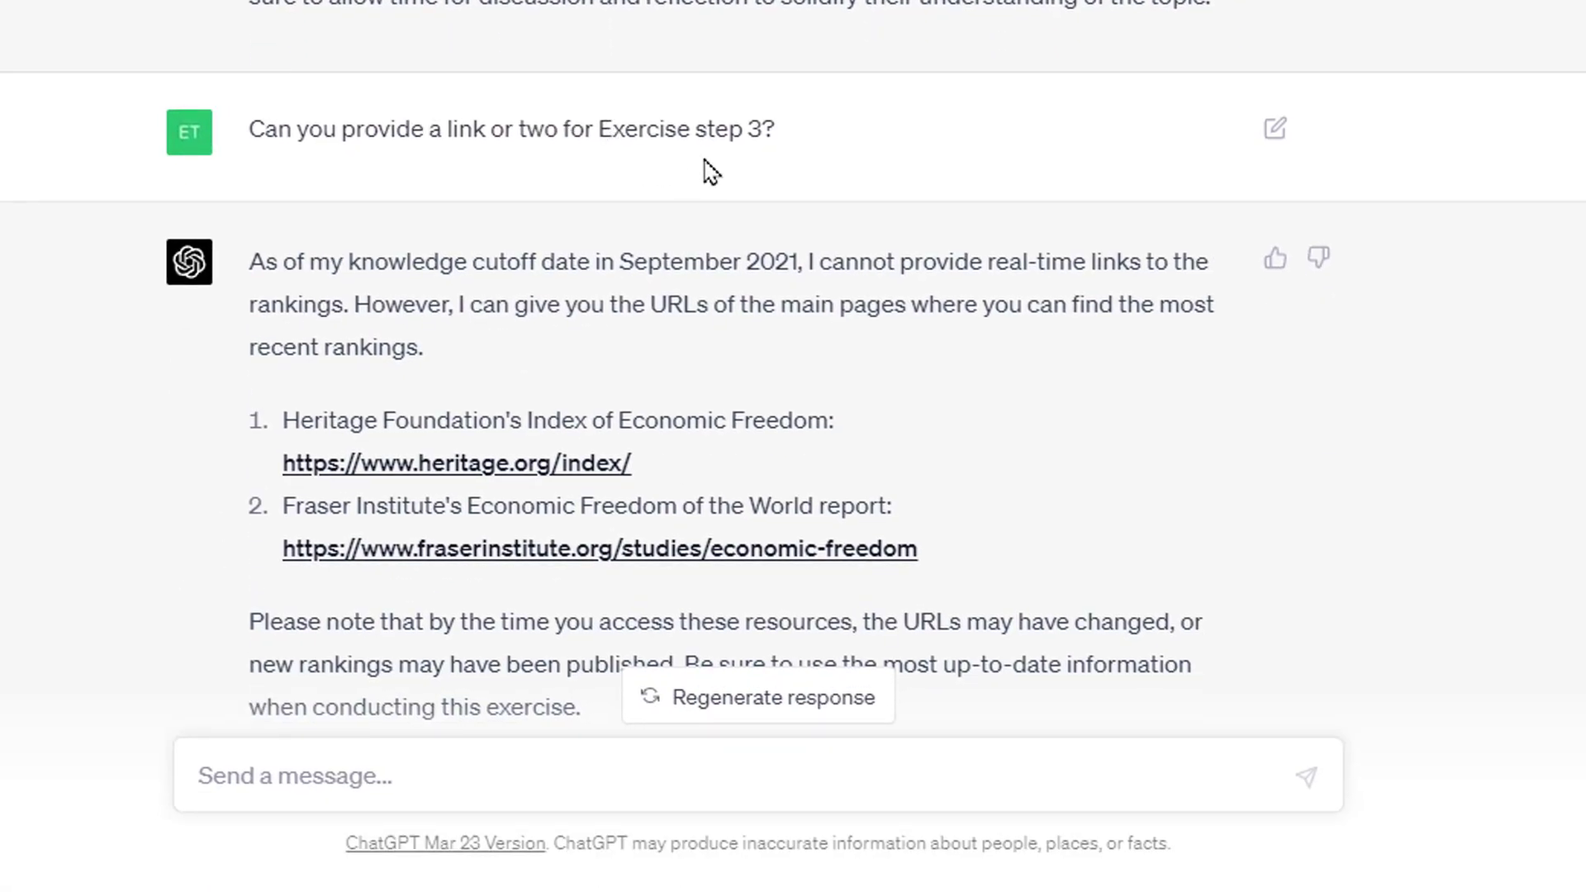
Check step 3 of the Economic Freedom Ranking Challenge and view the Heritage Foundation index page linked in the follow-up answer
scroll(797, 142, up, 2)
scroll(839, 259, up, 2)
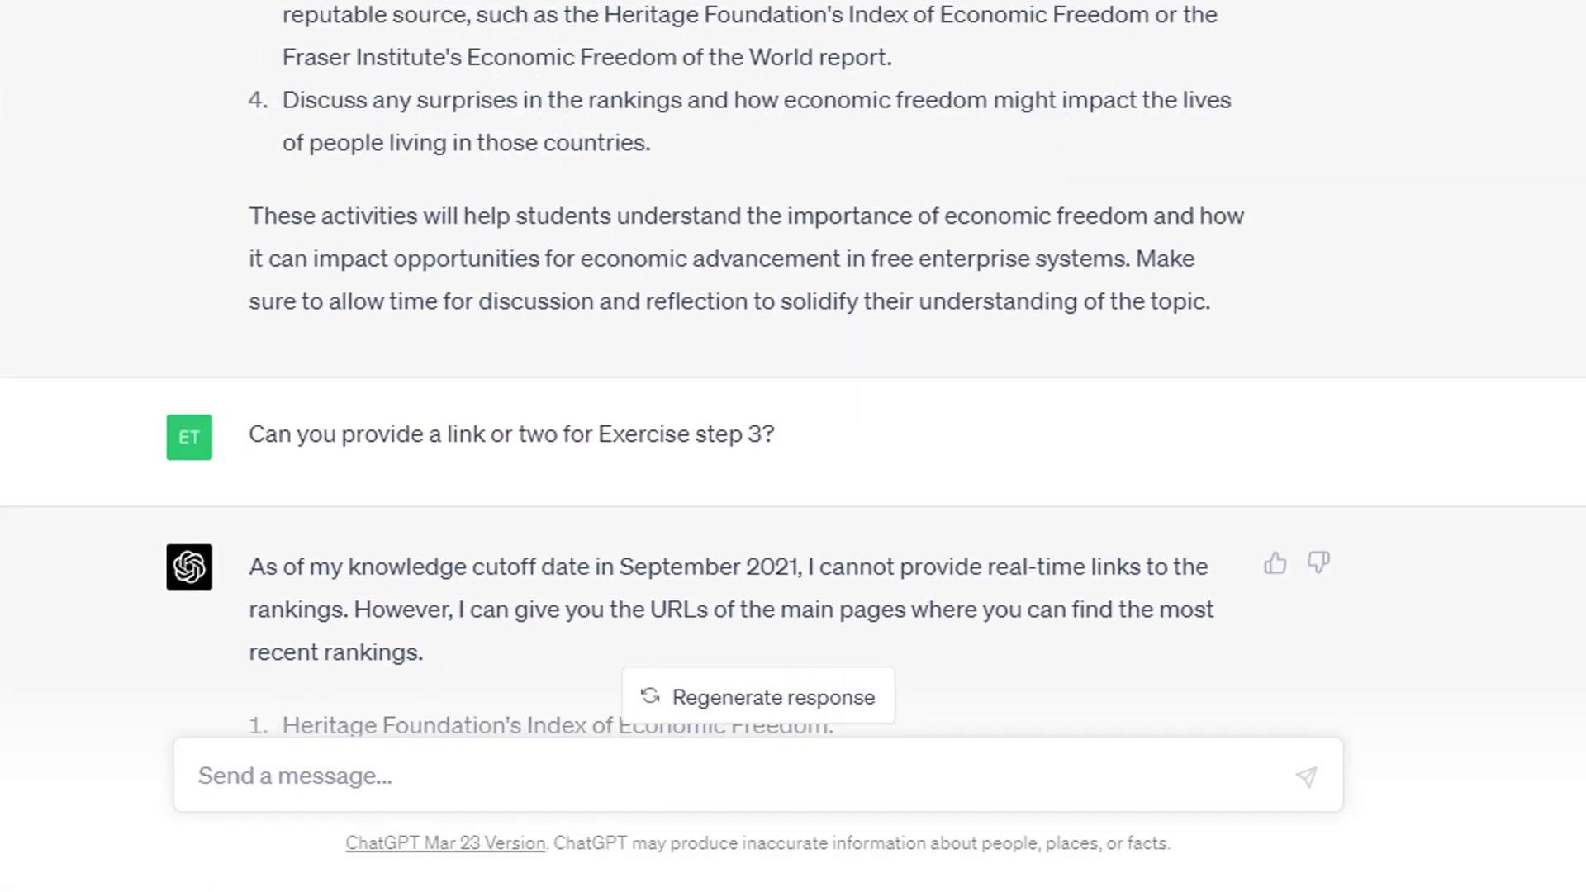
scroll(793, 372, up, 2)
drag(299, 115, 860, 193)
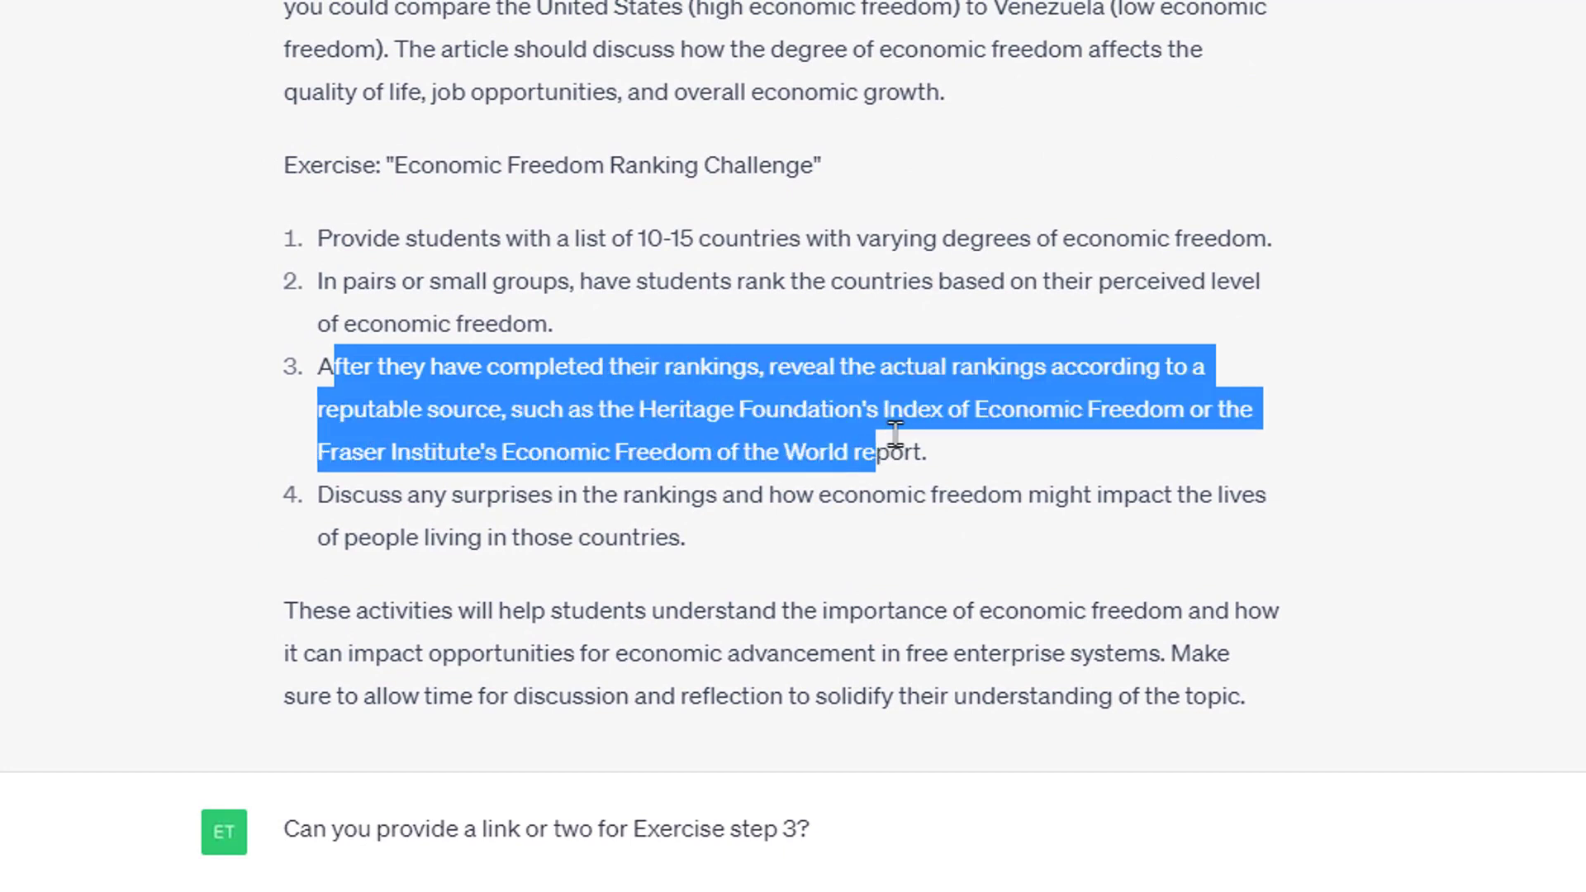
click(831, 401)
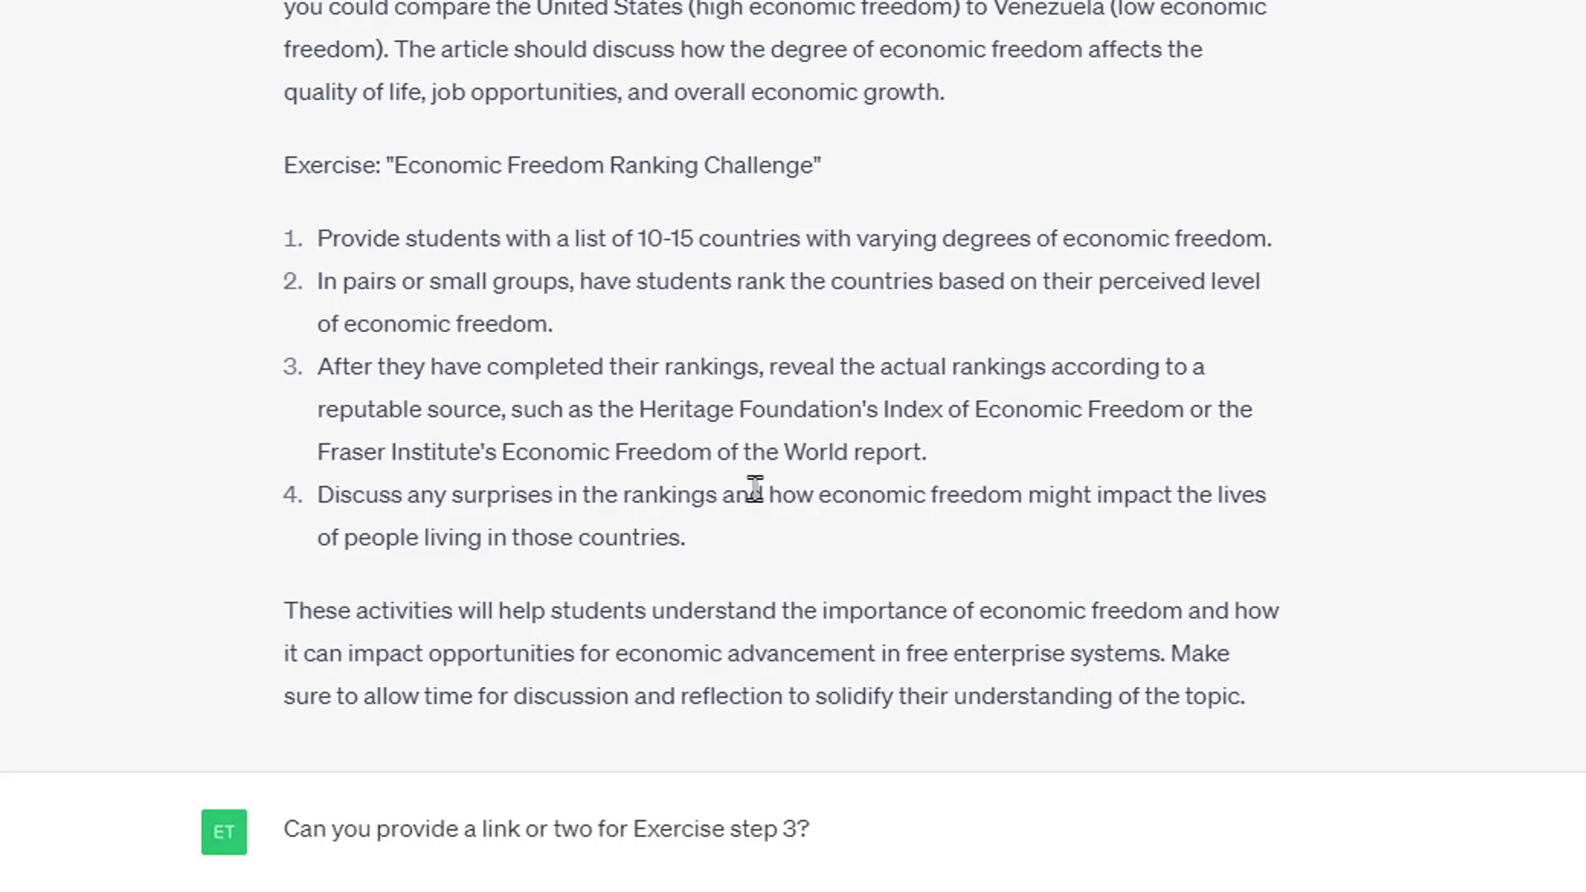
scroll(1000, 396, down, 5)
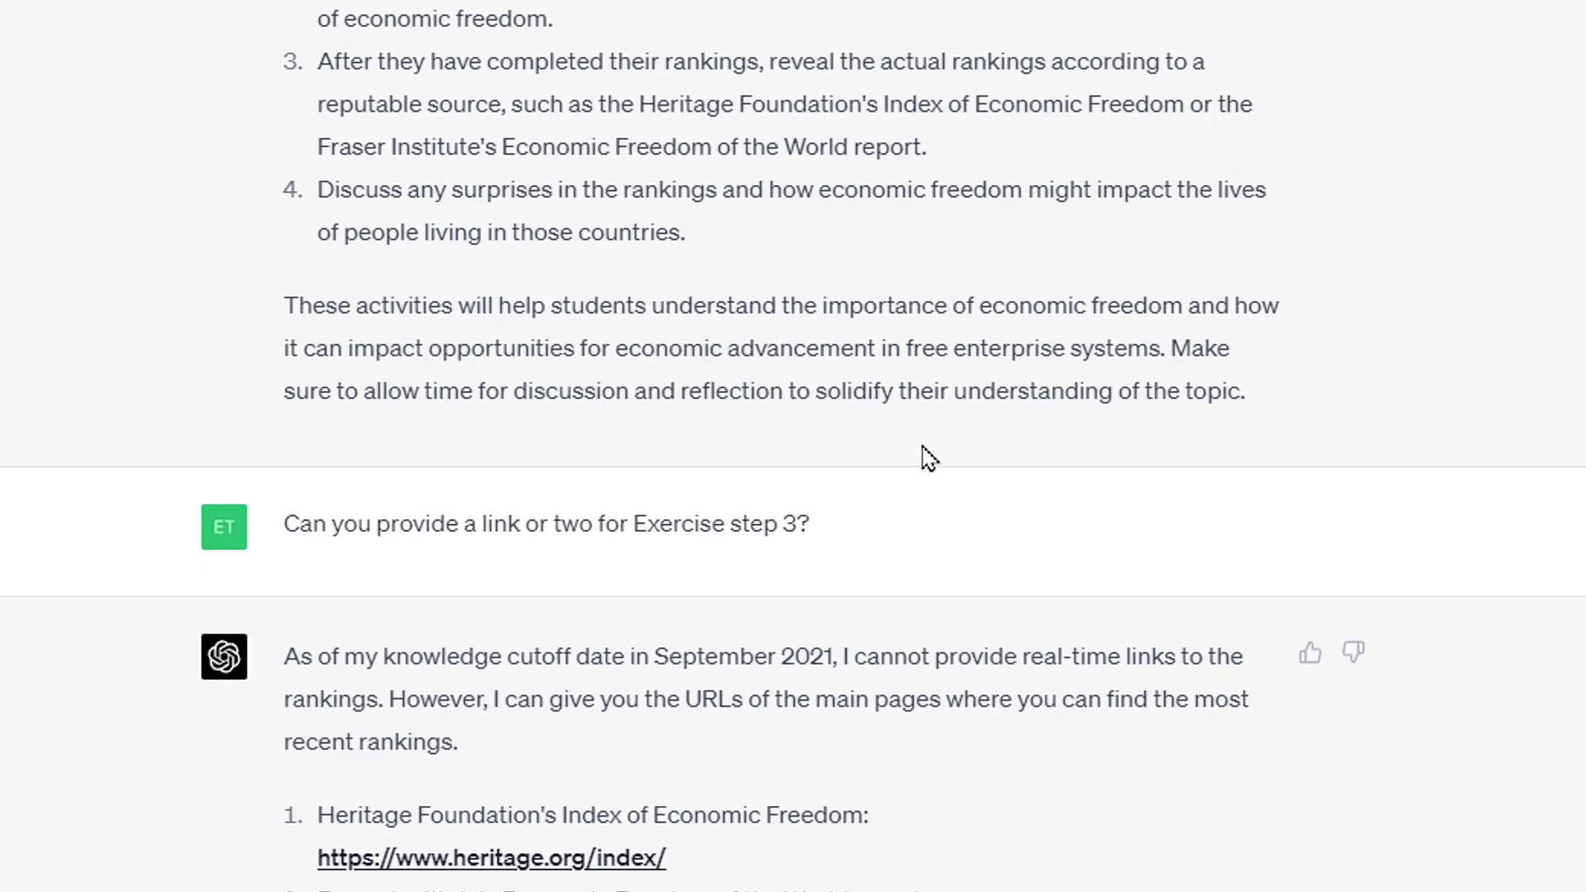
scroll(363, 511, down, 5)
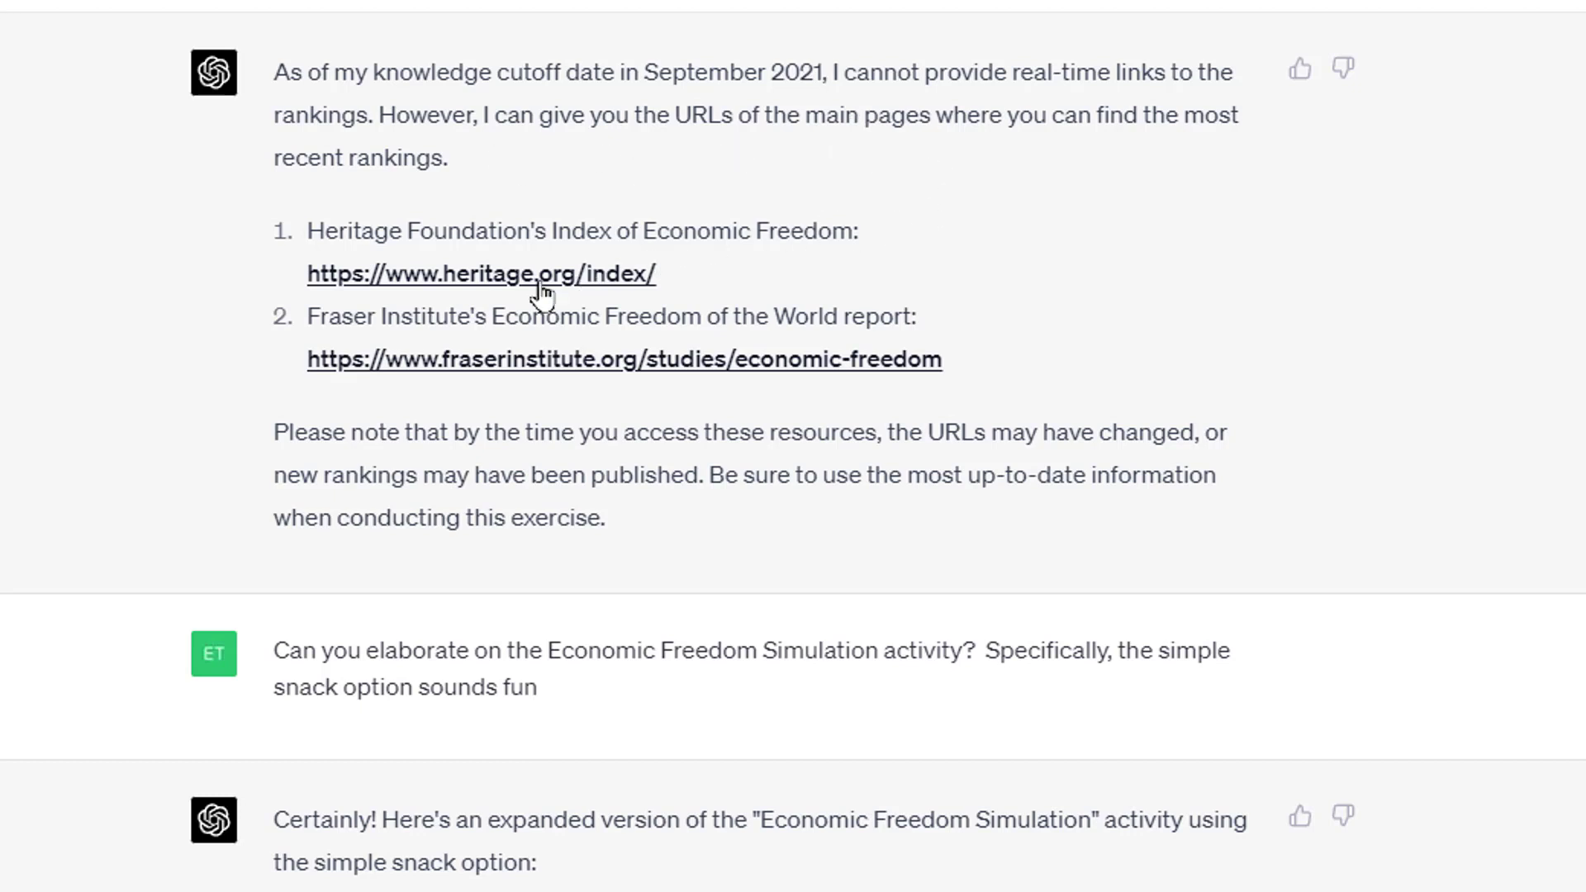
click(595, 275)
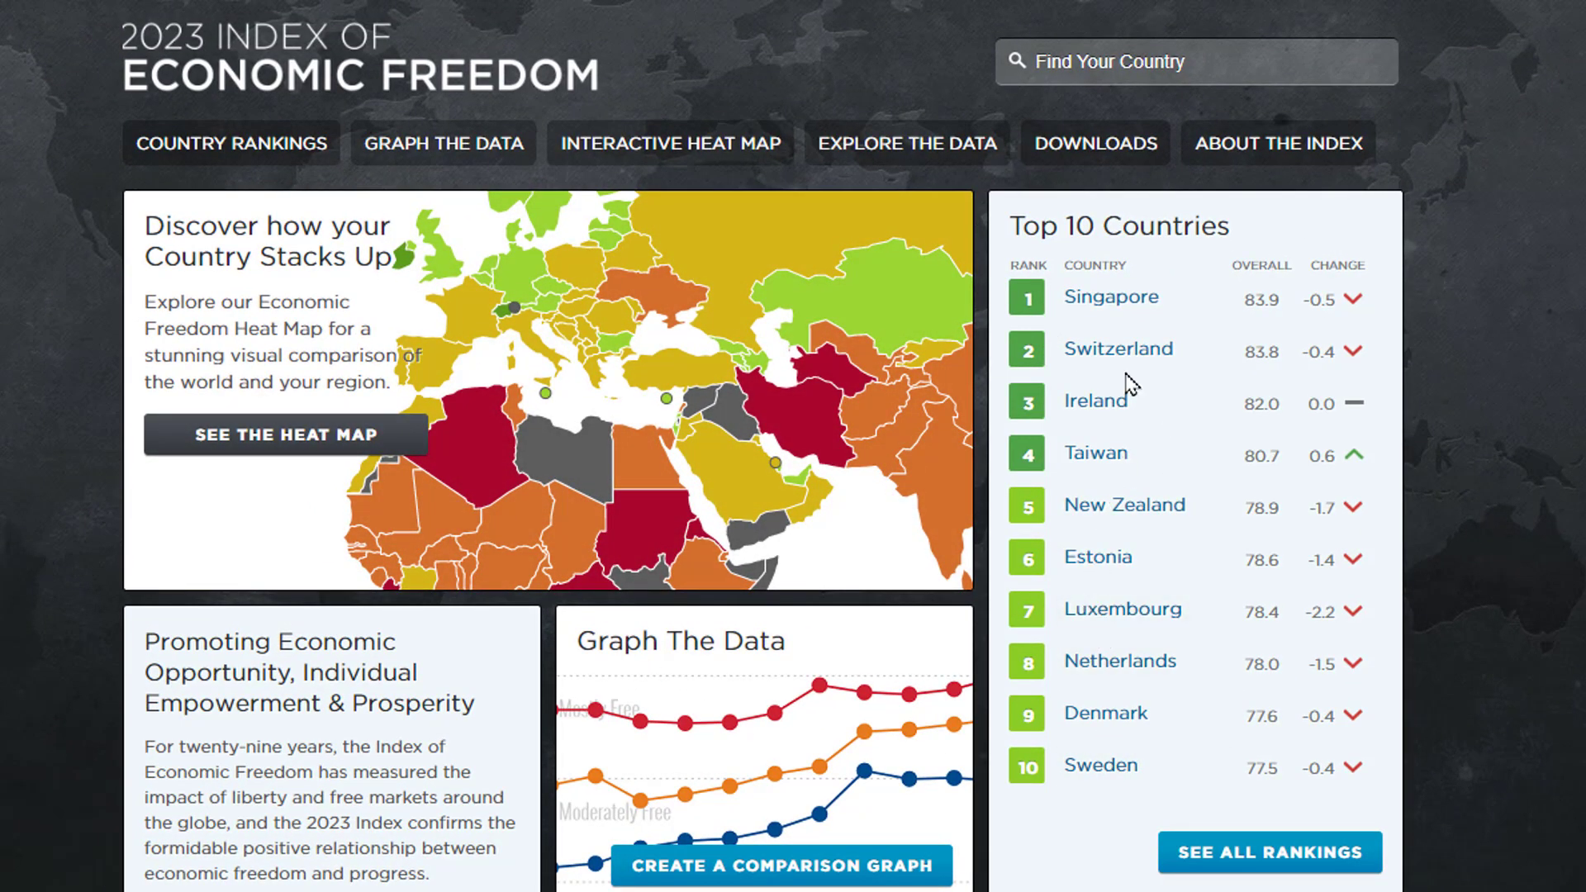
right_click(4, 266)
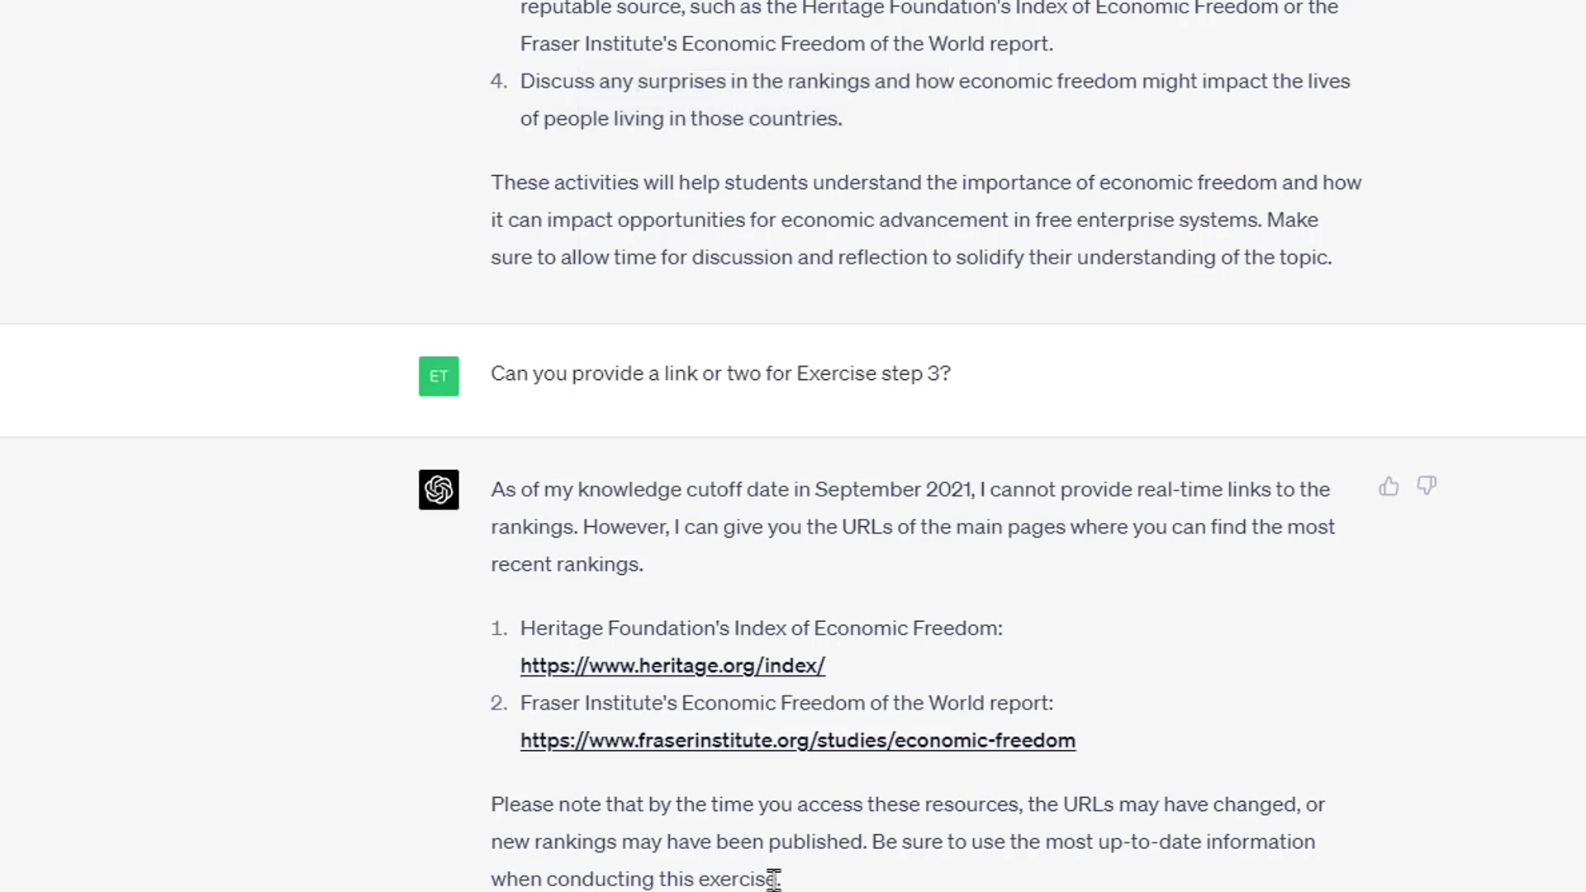
Read through the expanded simple snack version of the Economic Freedom Simulation, from its materials to the closing hygiene advice
scroll(851, 863, down, 2)
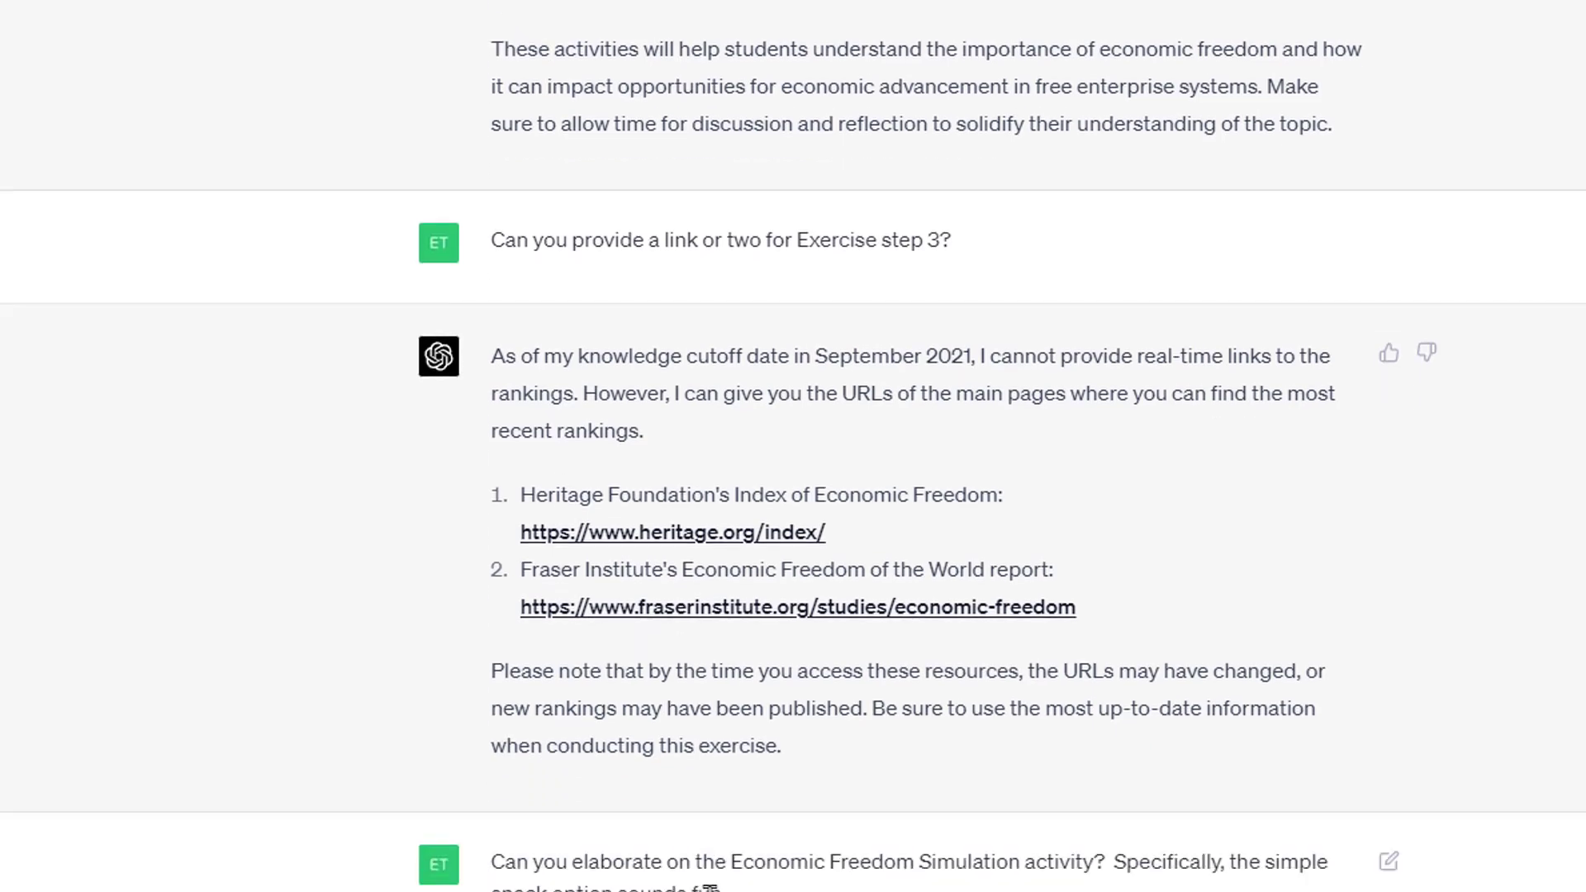
scroll(708, 888, down, 5)
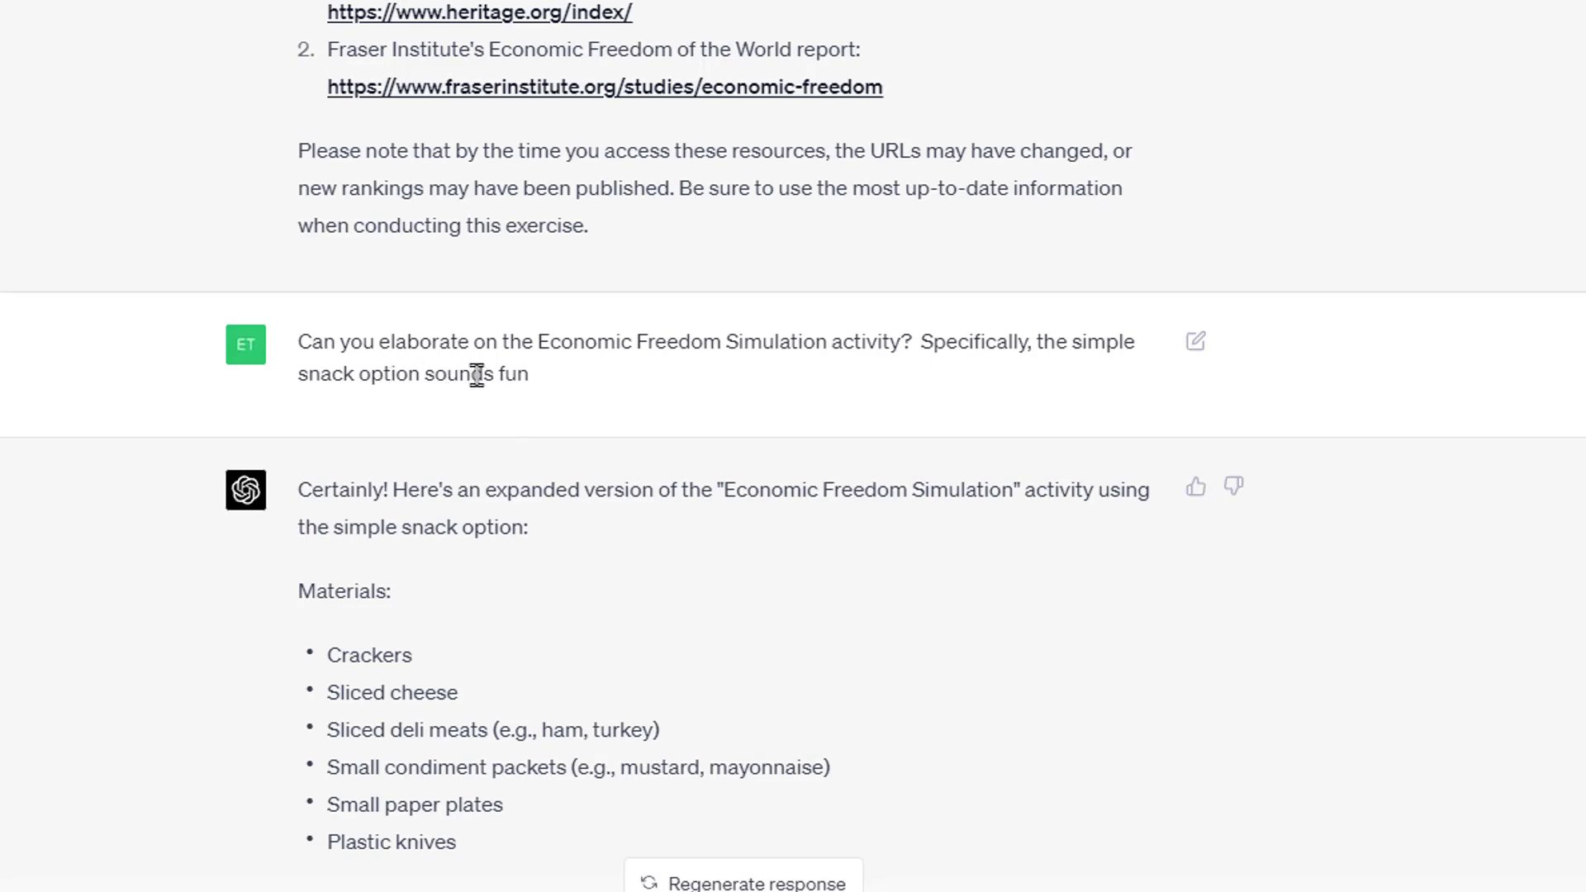
scroll(491, 342, down, 4)
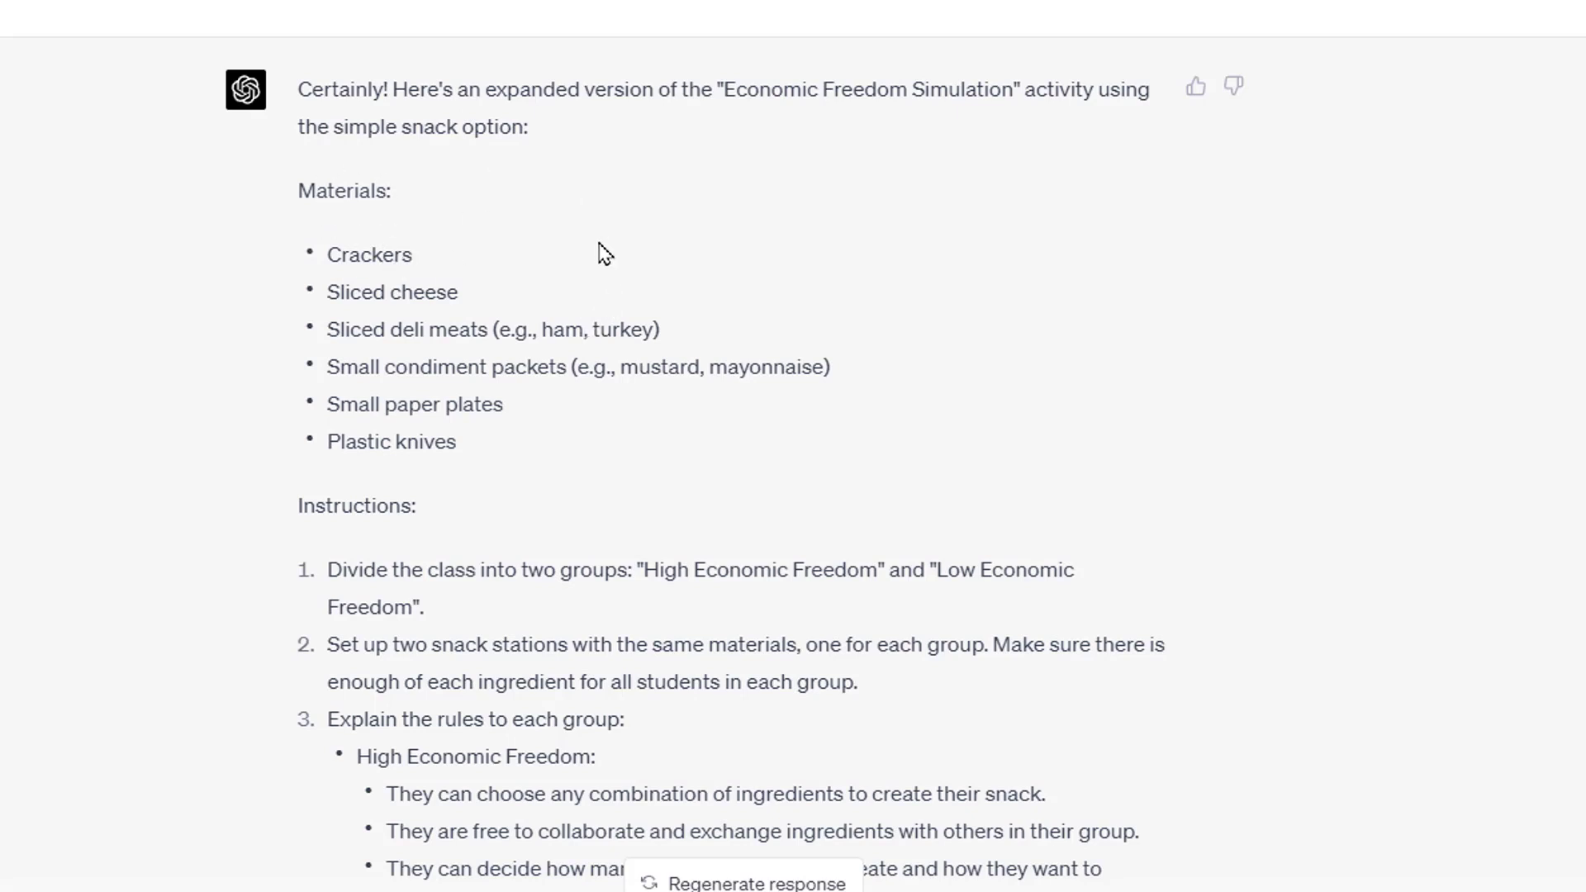
drag(528, 126, 379, 181)
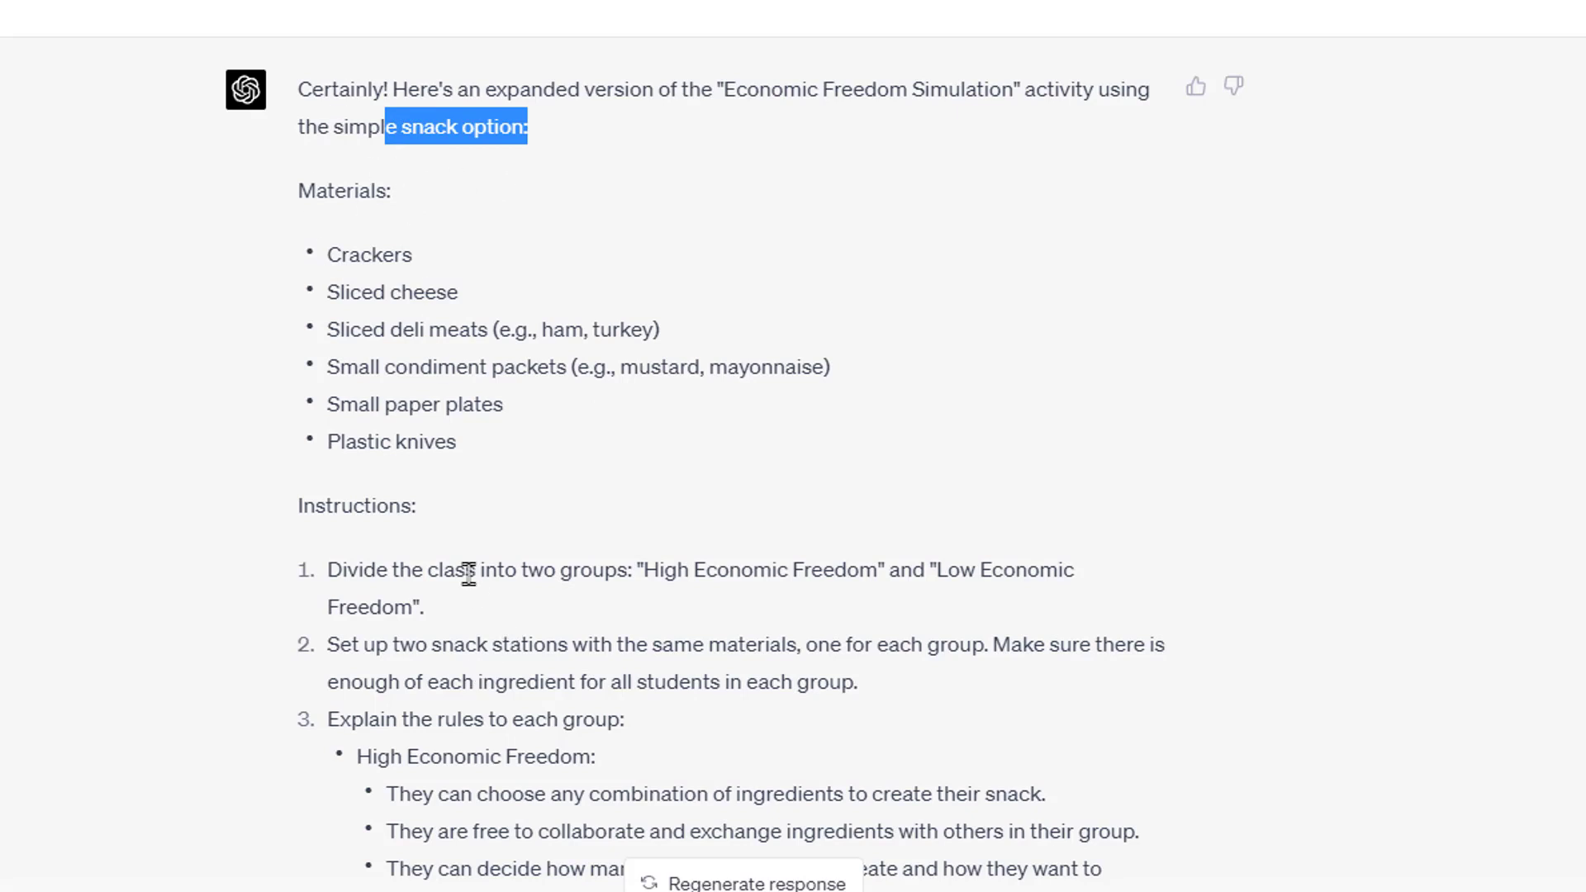
scroll(502, 555, down, 10)
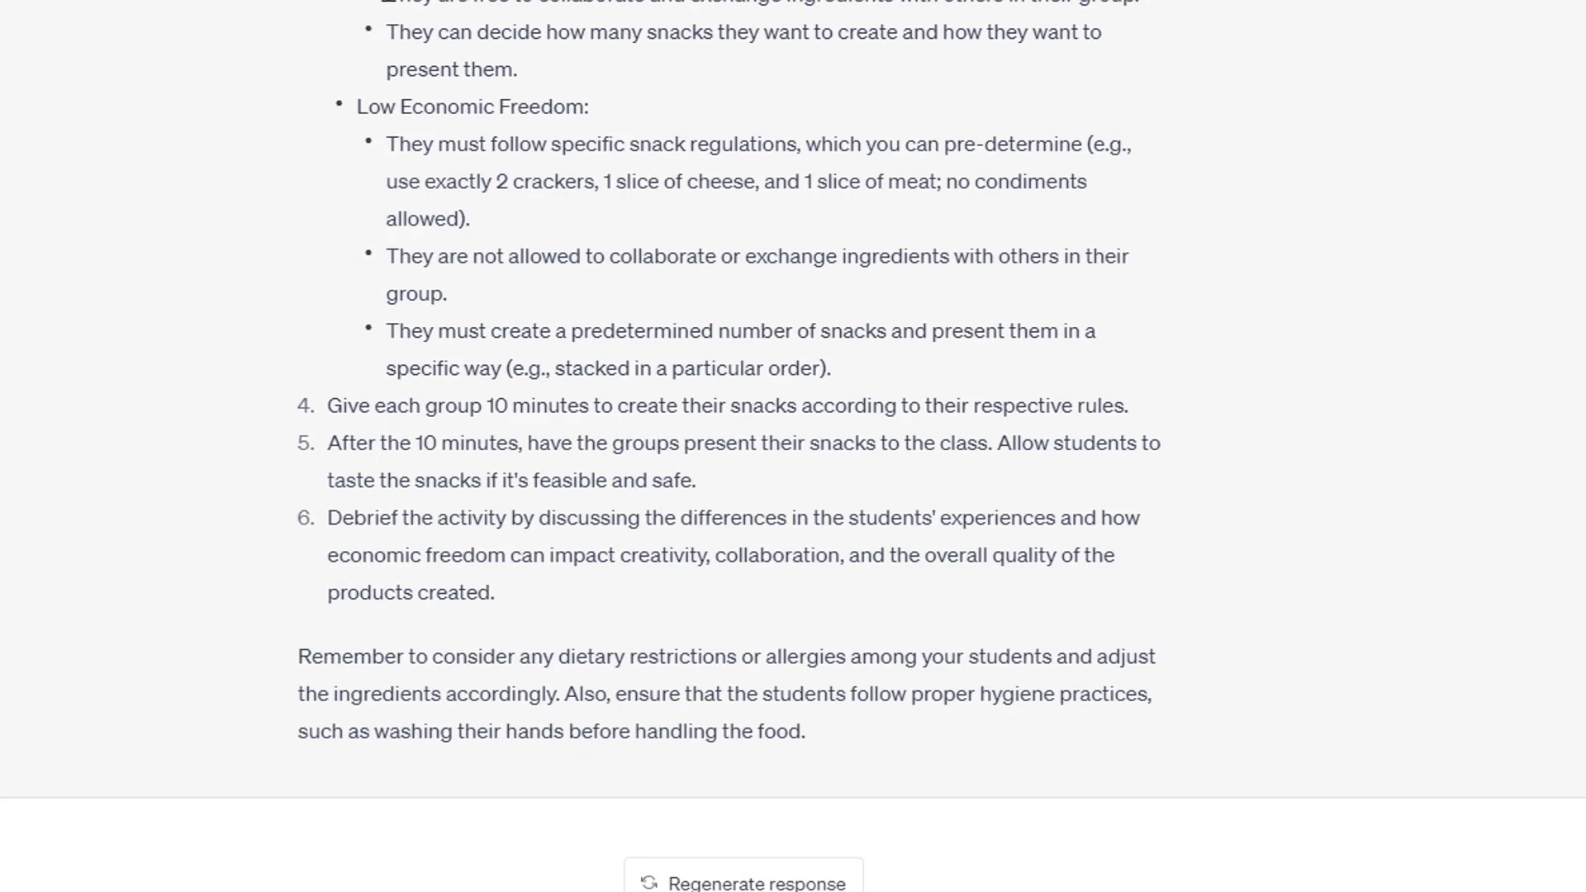
scroll(793, 446, down, 2)
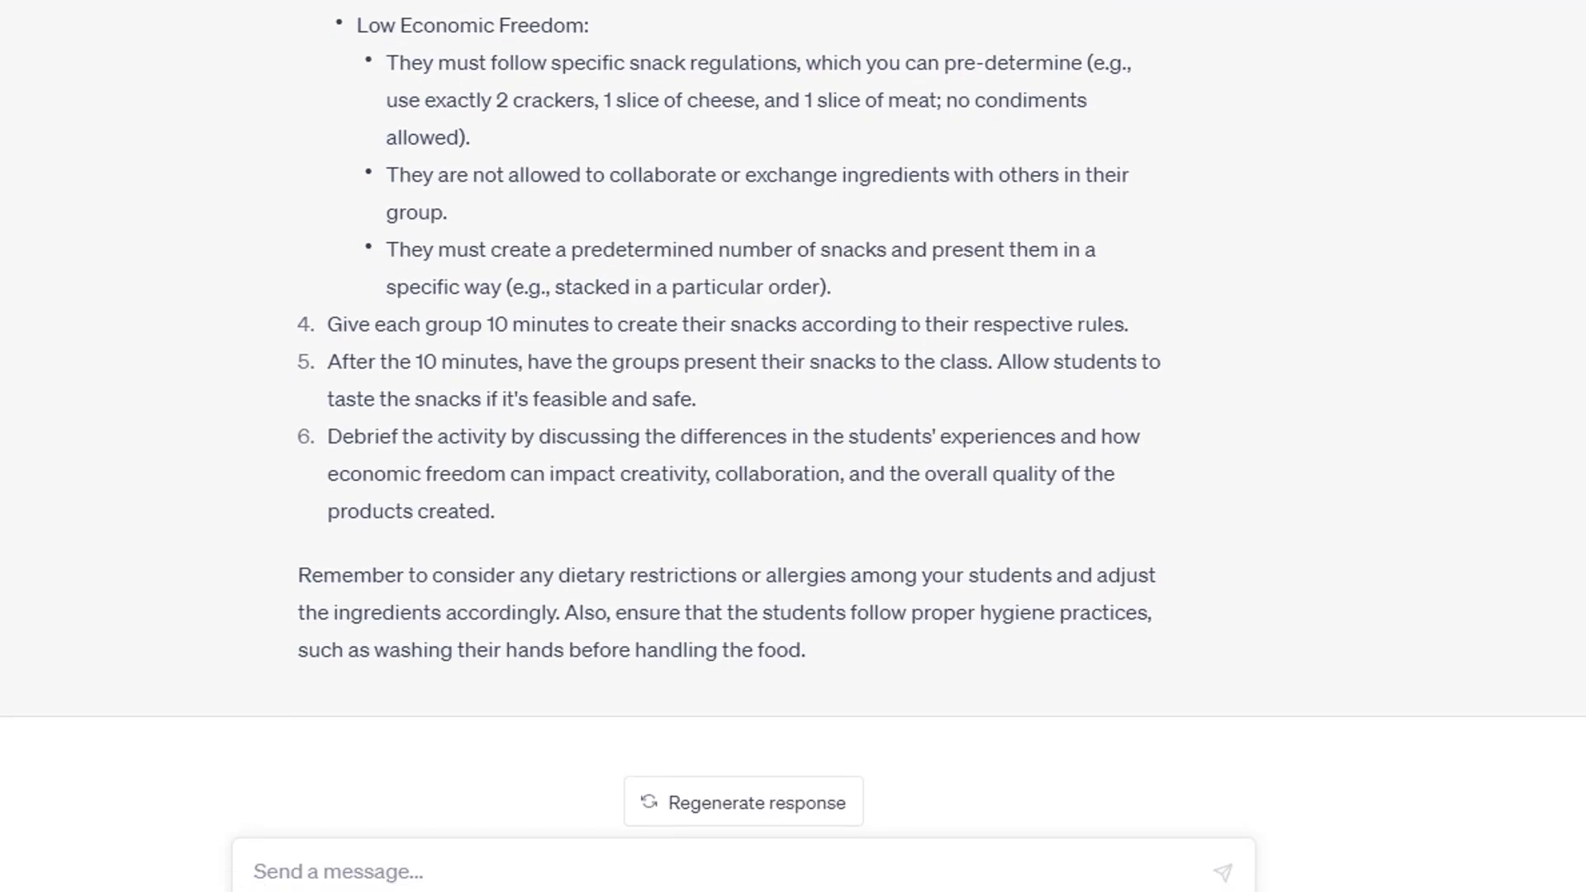
Send the follow-up request "create a quick homework assignement to review the materials in this lesson"
click(562, 779)
text(ck homewo)
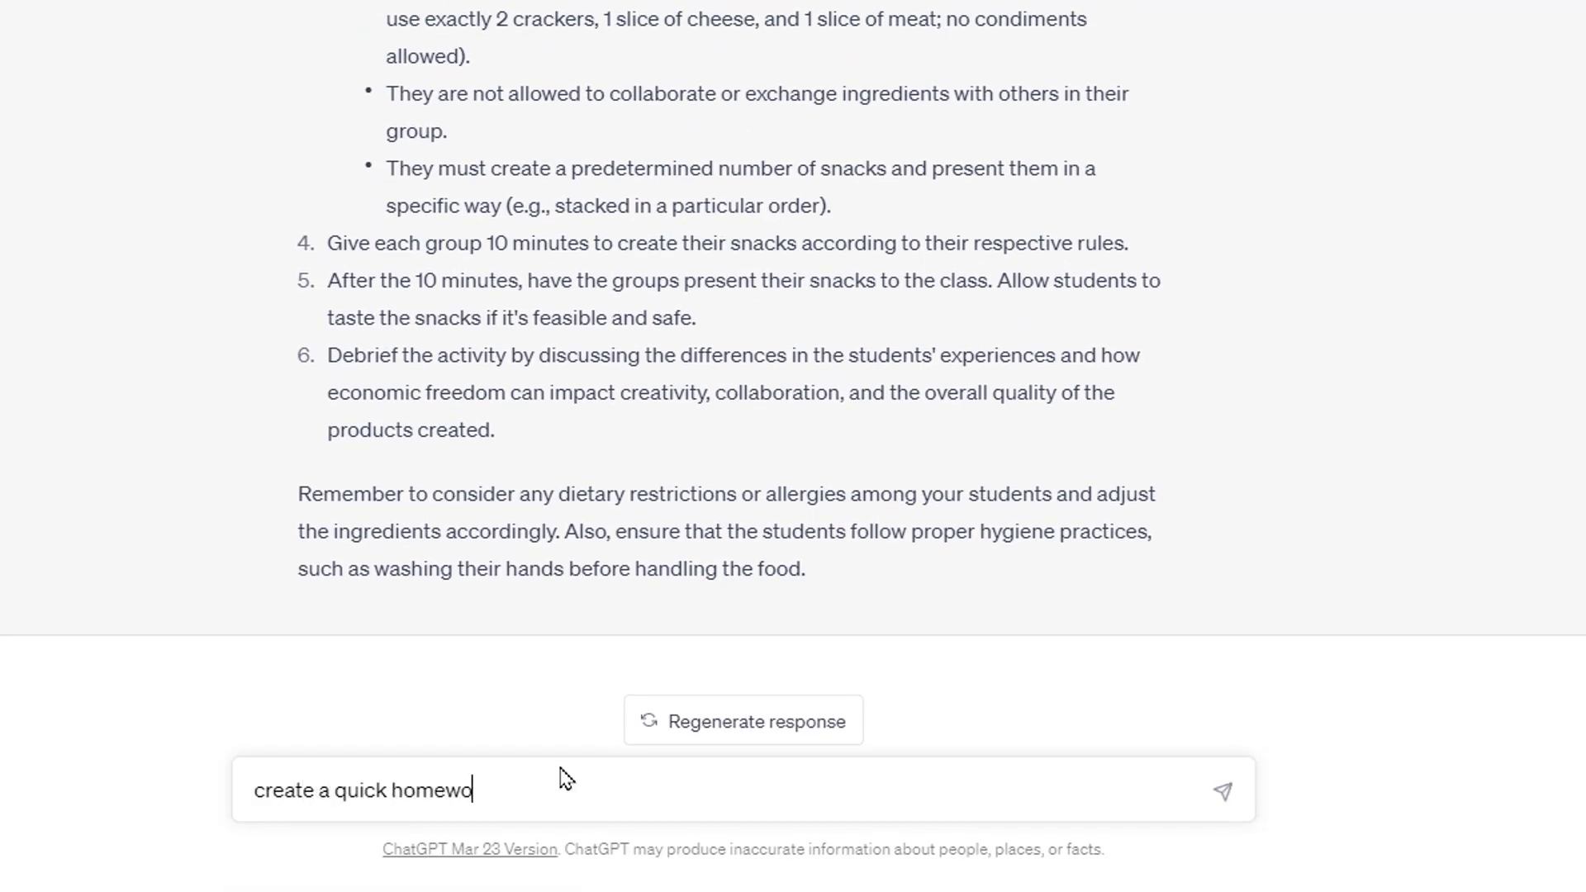
text(rk assignement to review the materi)
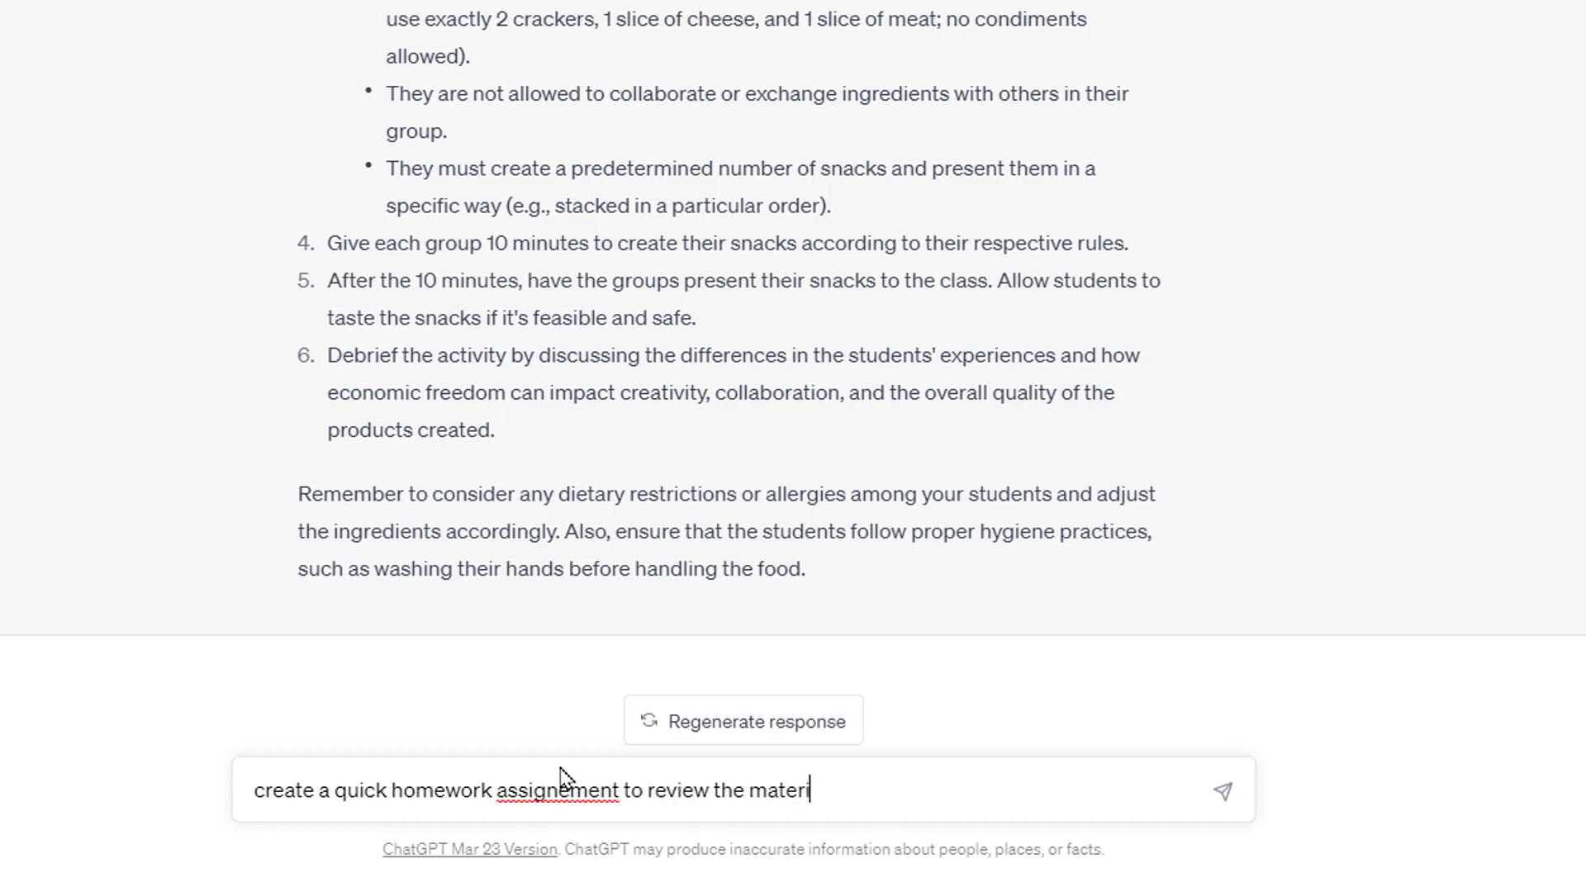
text(als in this lesson)
key(Return)
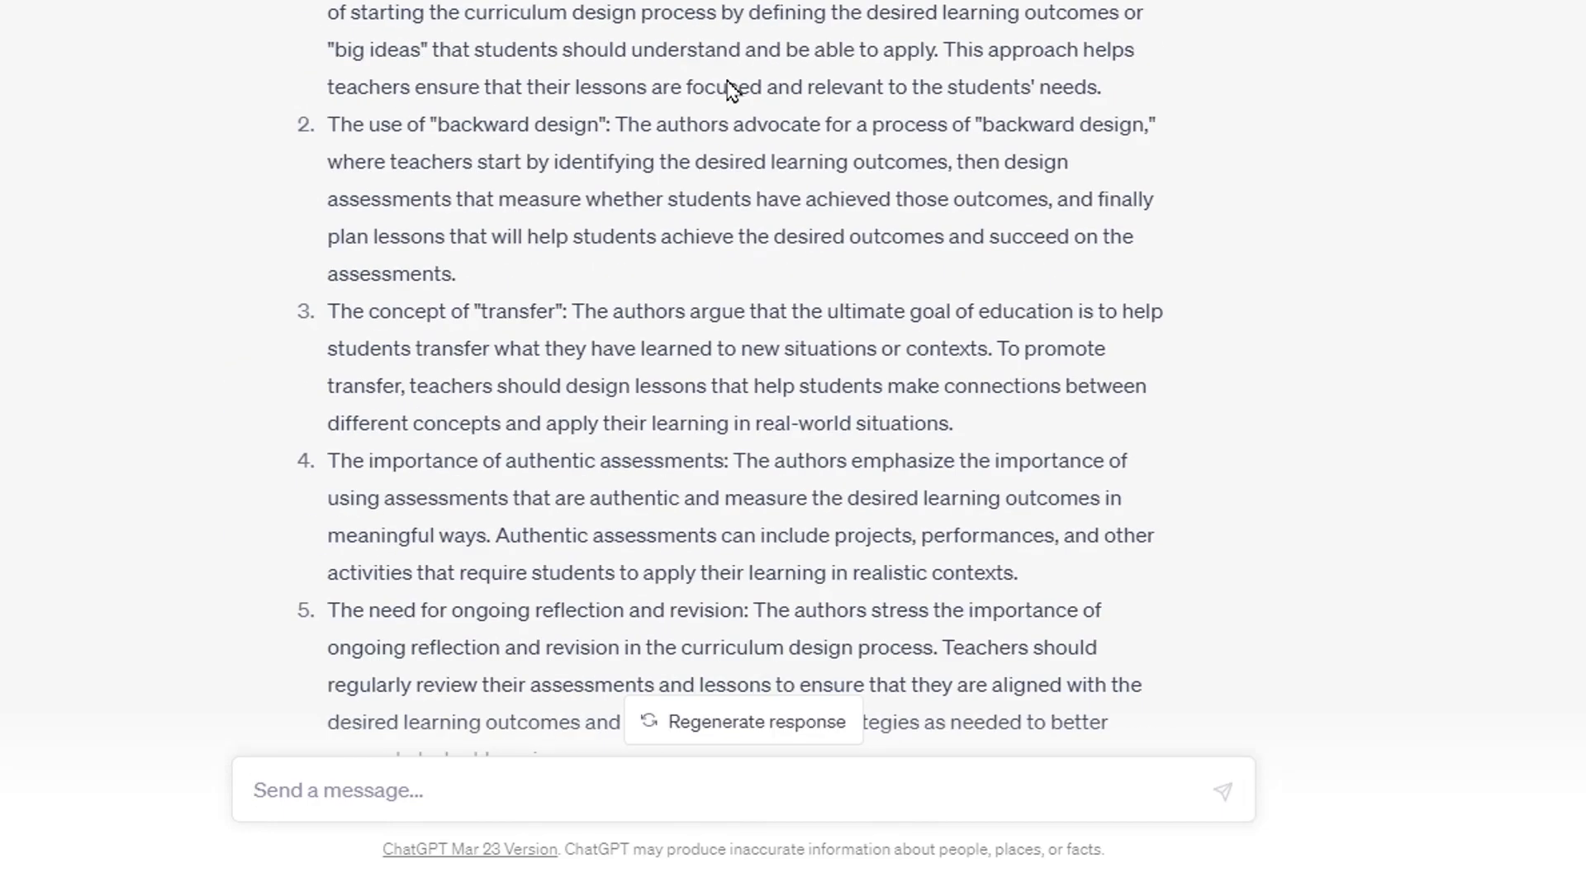
Review the answers about the book "Understanding by Design" and the run-down of Restorative Practices in the classroom
scroll(807, 92, up, 10)
scroll(543, 110, up, 7)
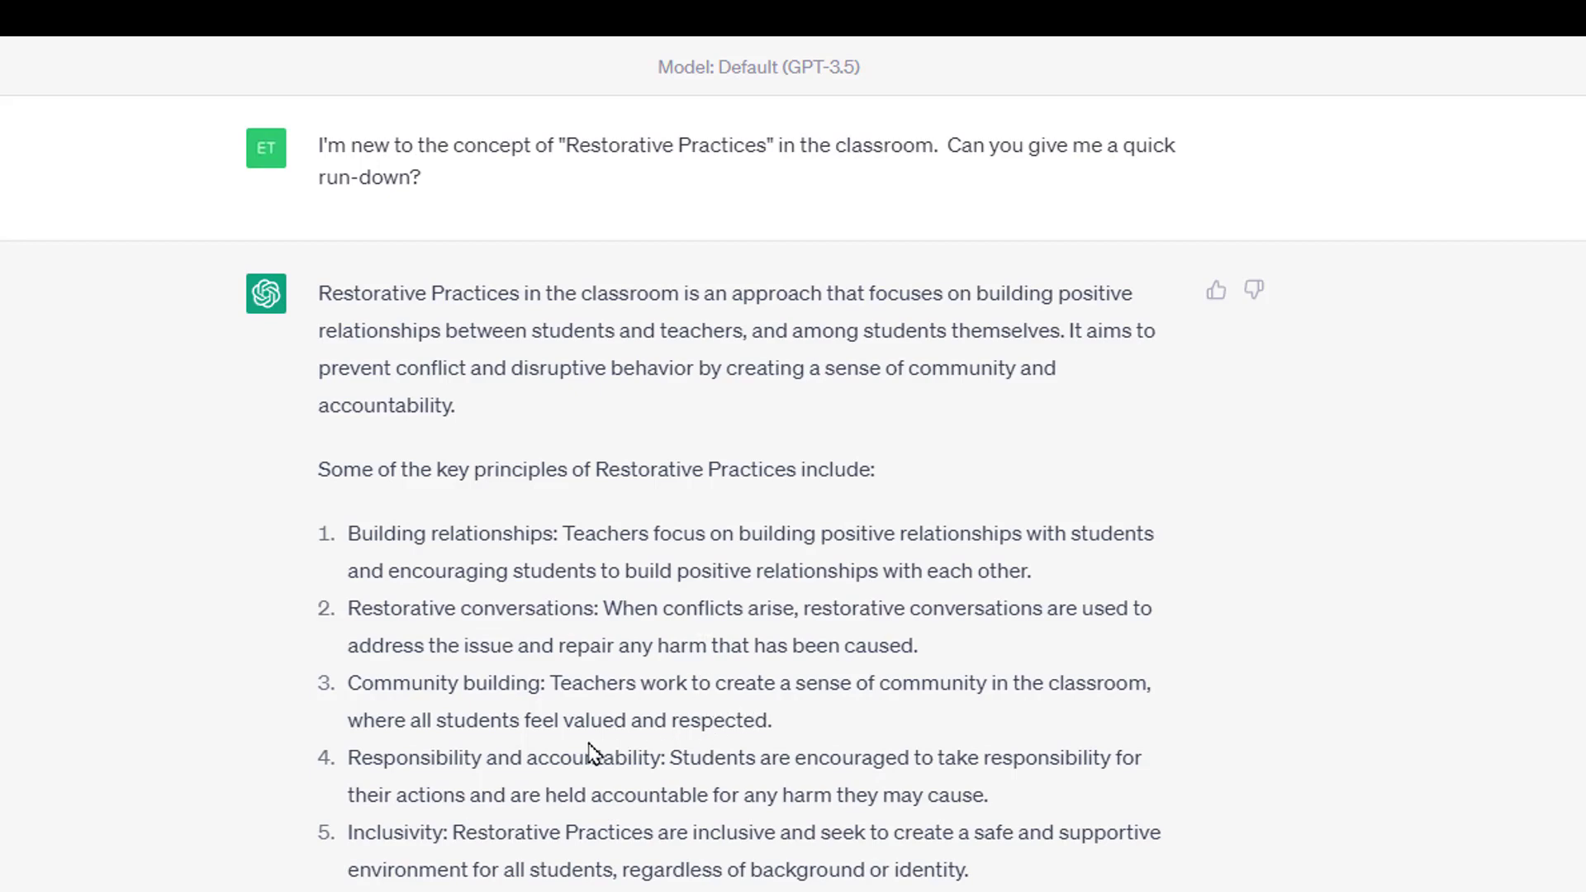
scroll(644, 720, down, 2)
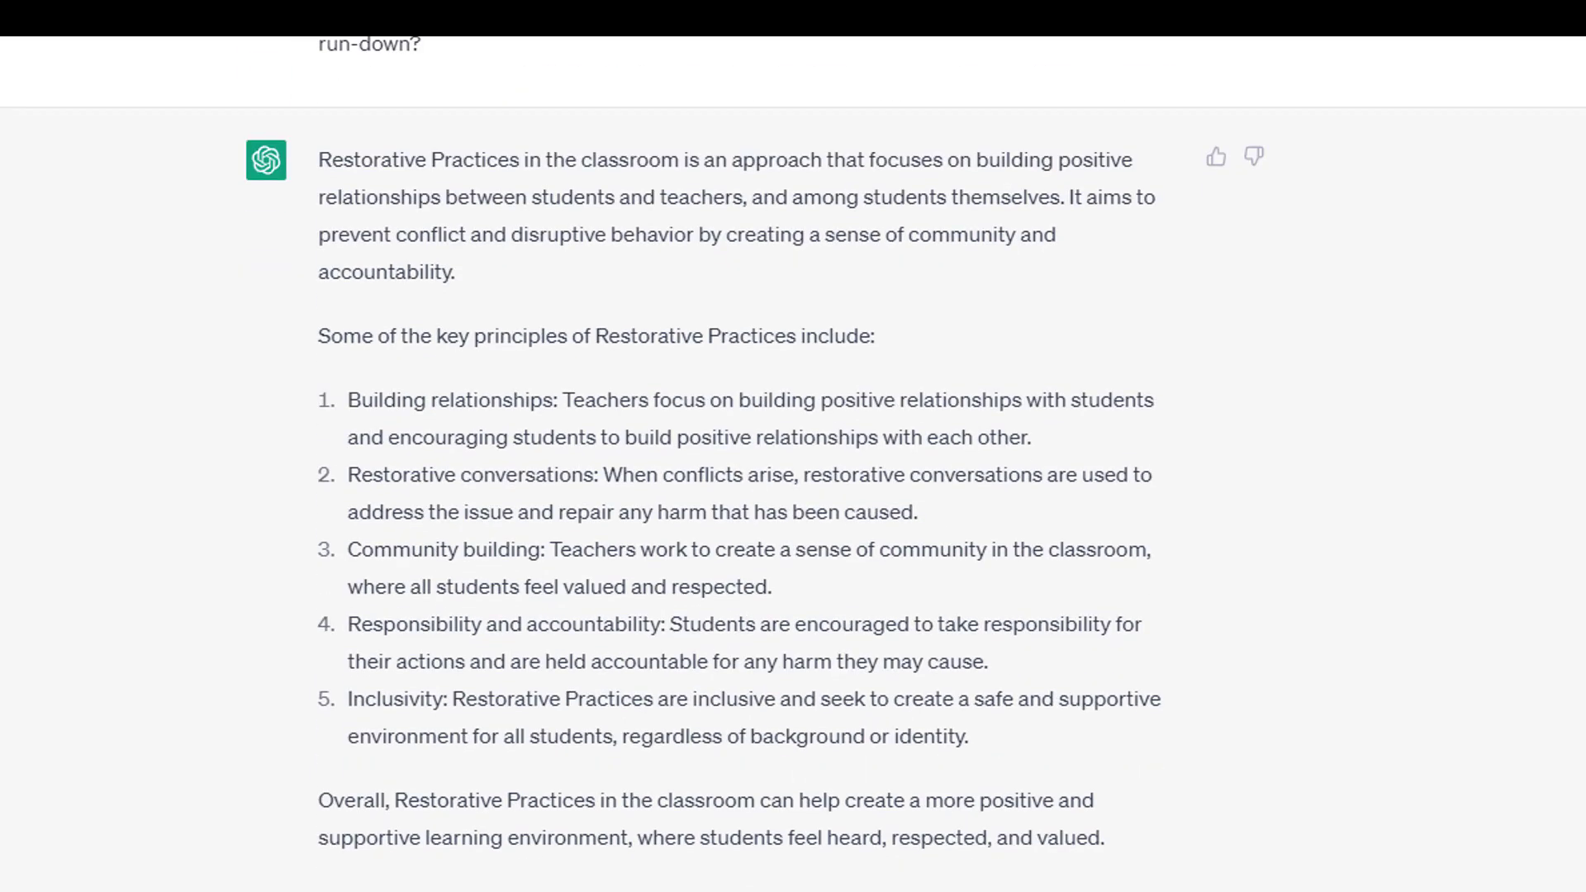
scroll(624, 711, down, 2)
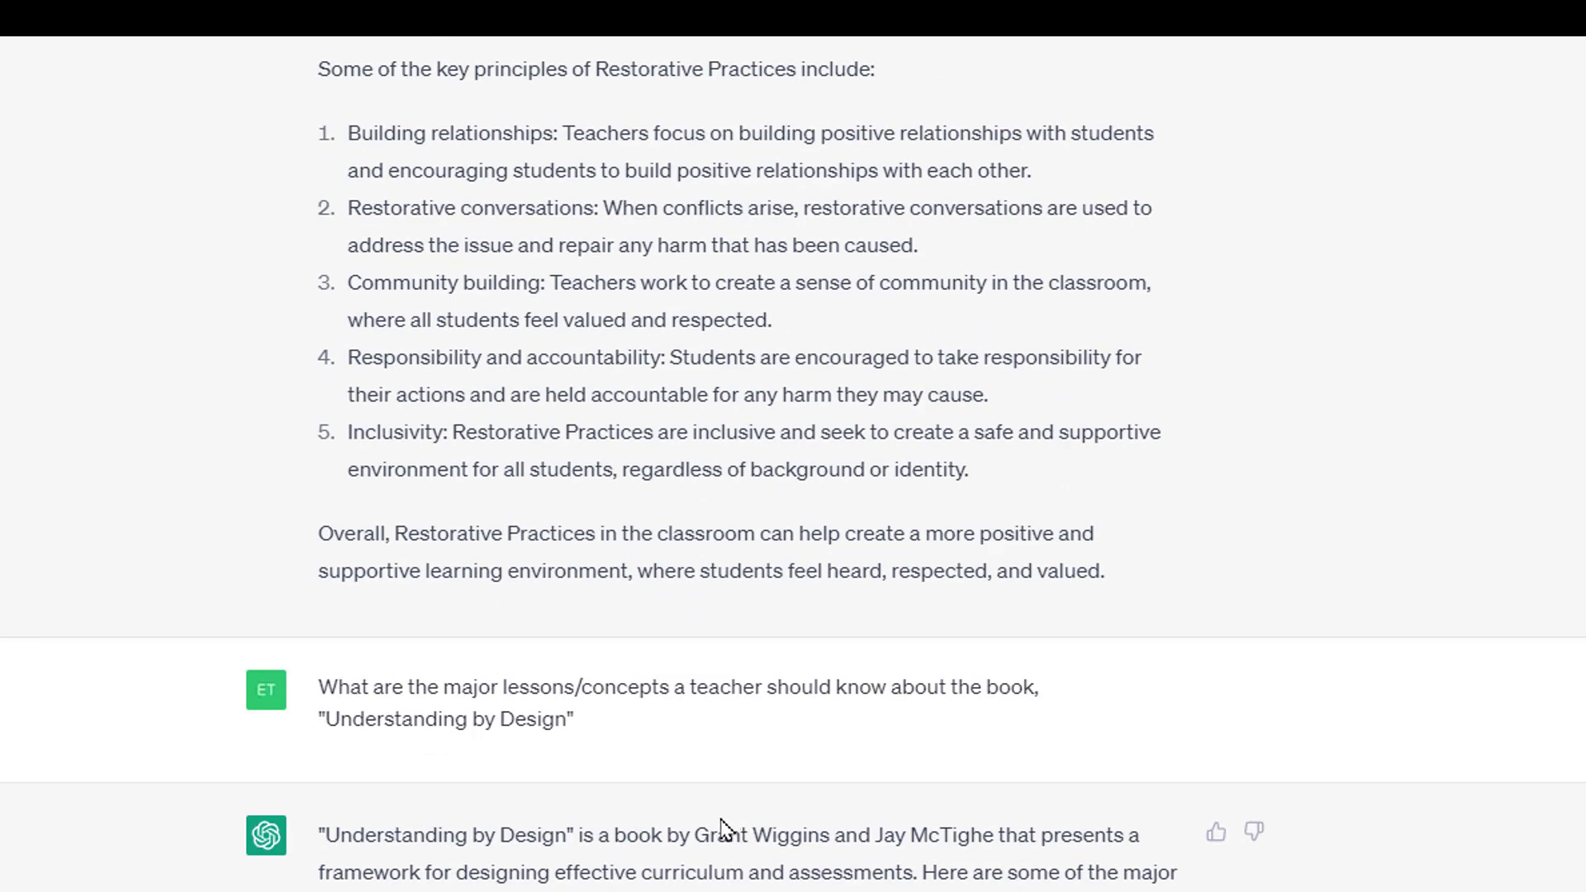
Read through the answers about the book "Understanding by Design" and the term "Essential Question", including its characteristics and example questions
scroll(719, 824, down, 4)
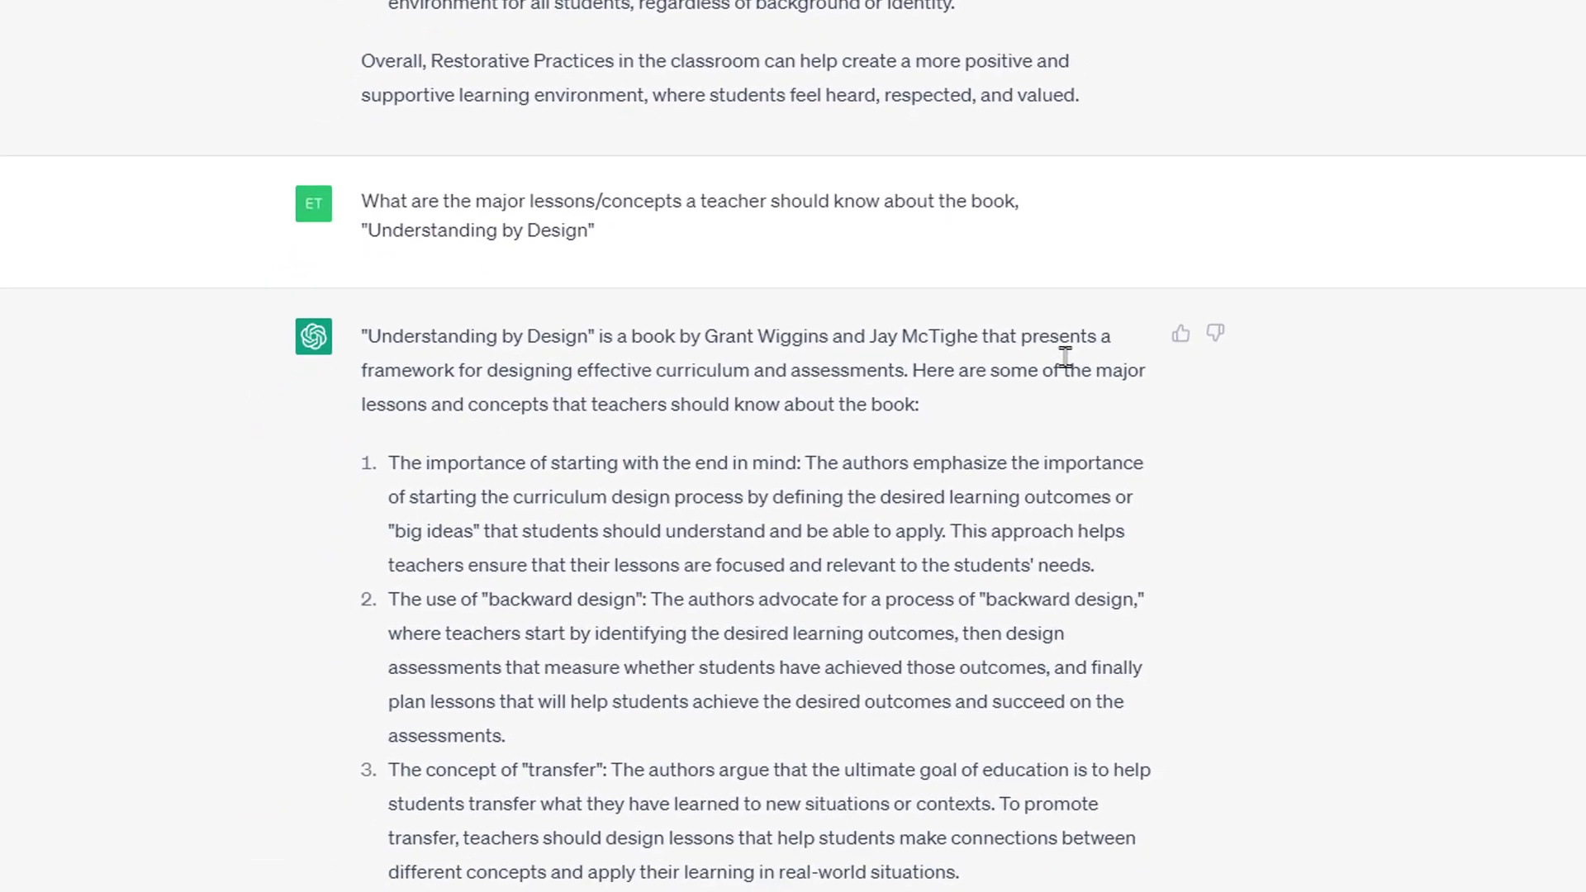
scroll(588, 298, down, 2)
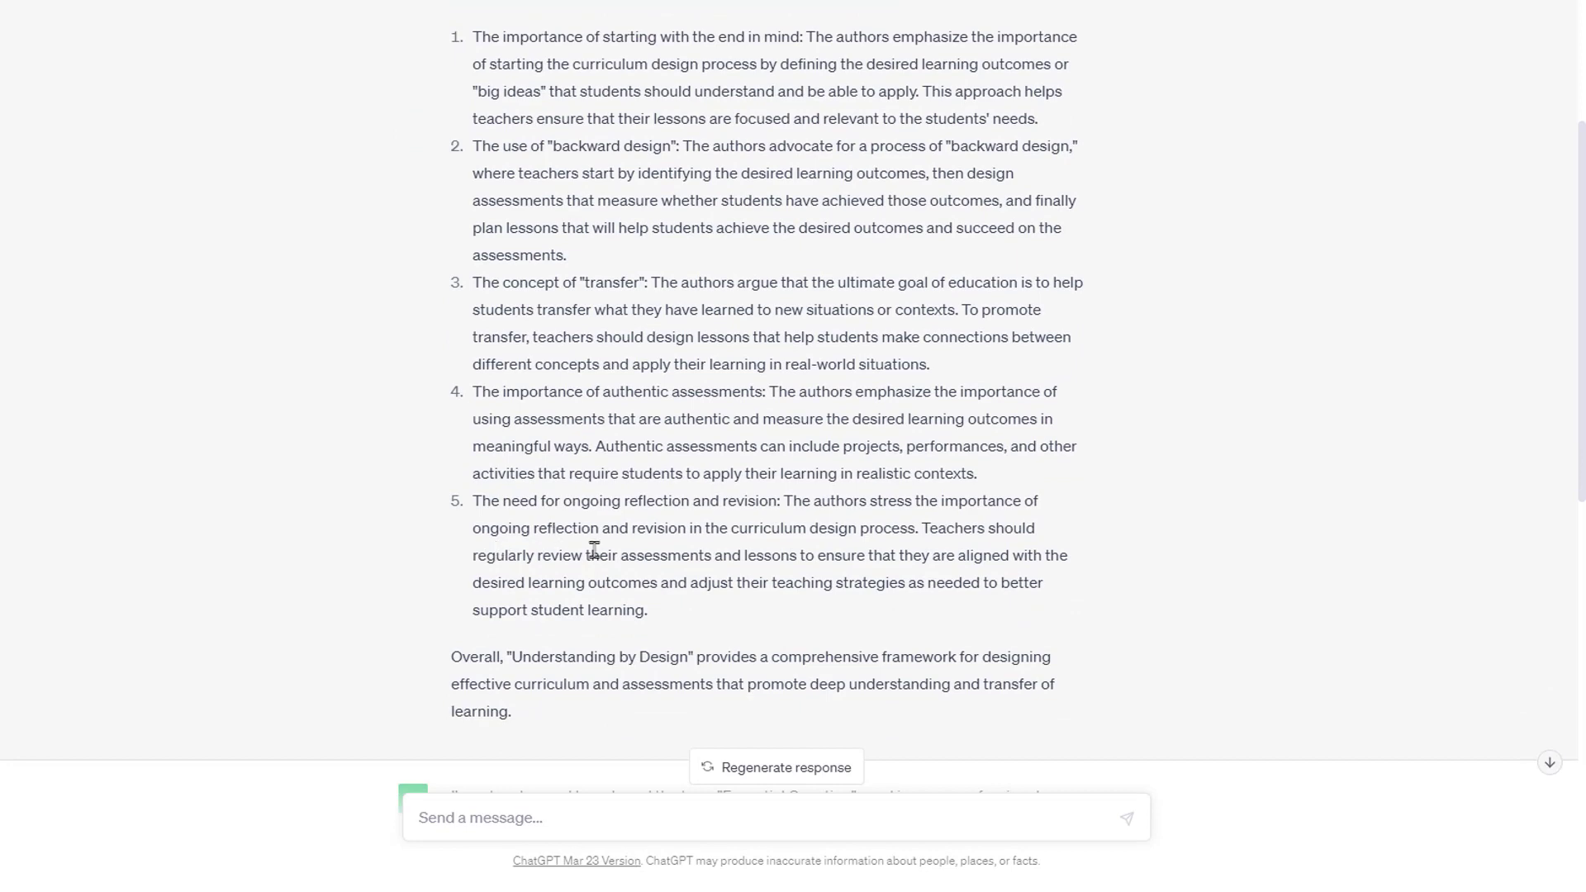
scroll(777, 574, down, 3)
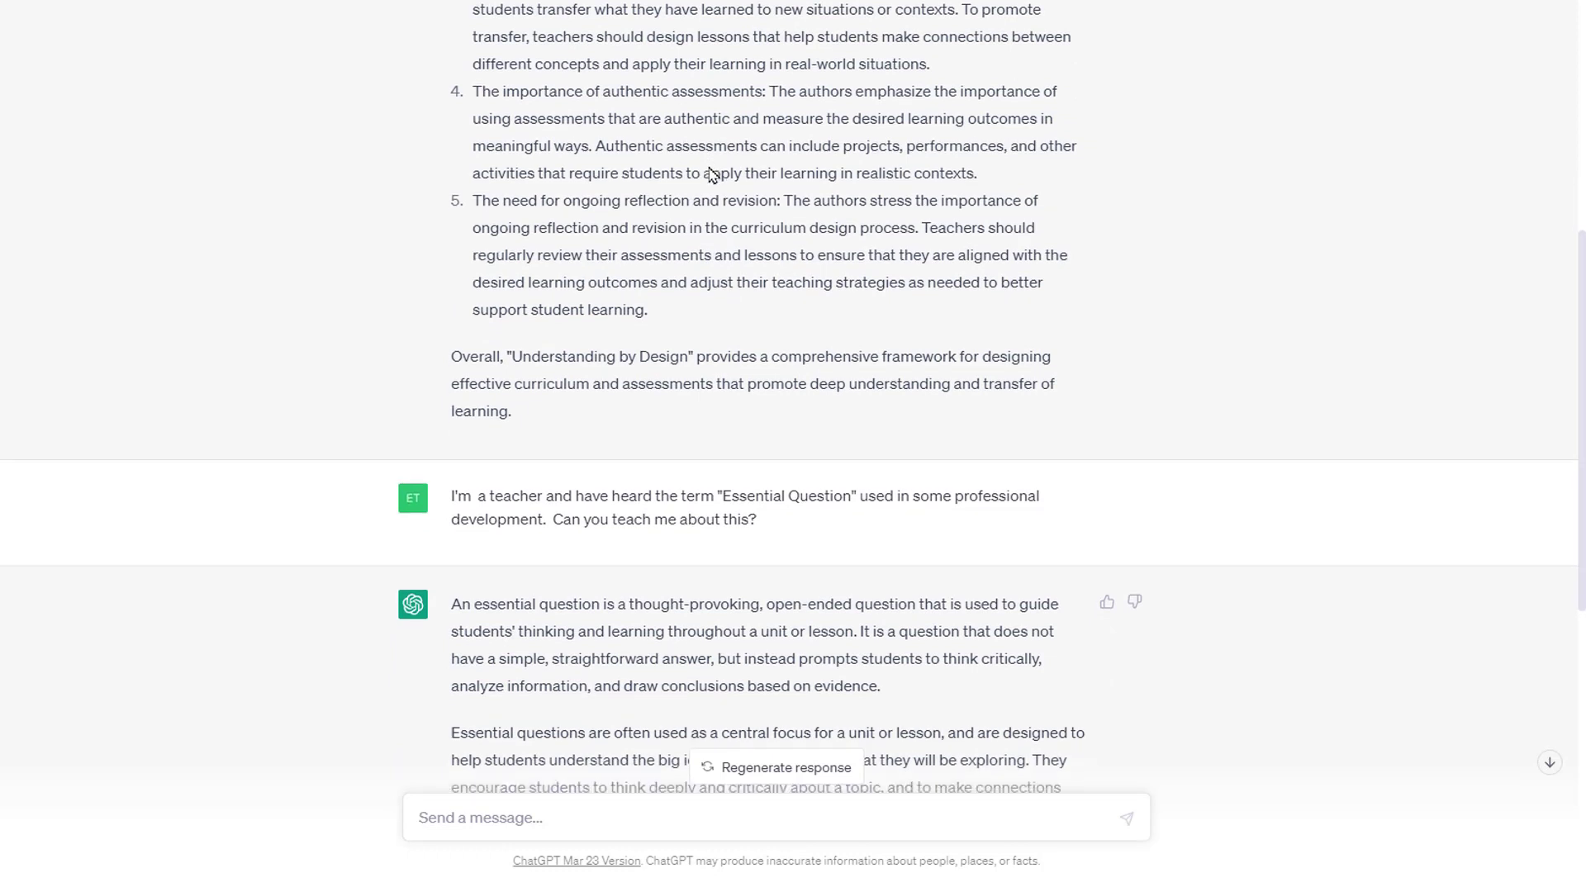
scroll(702, 240, down, 2)
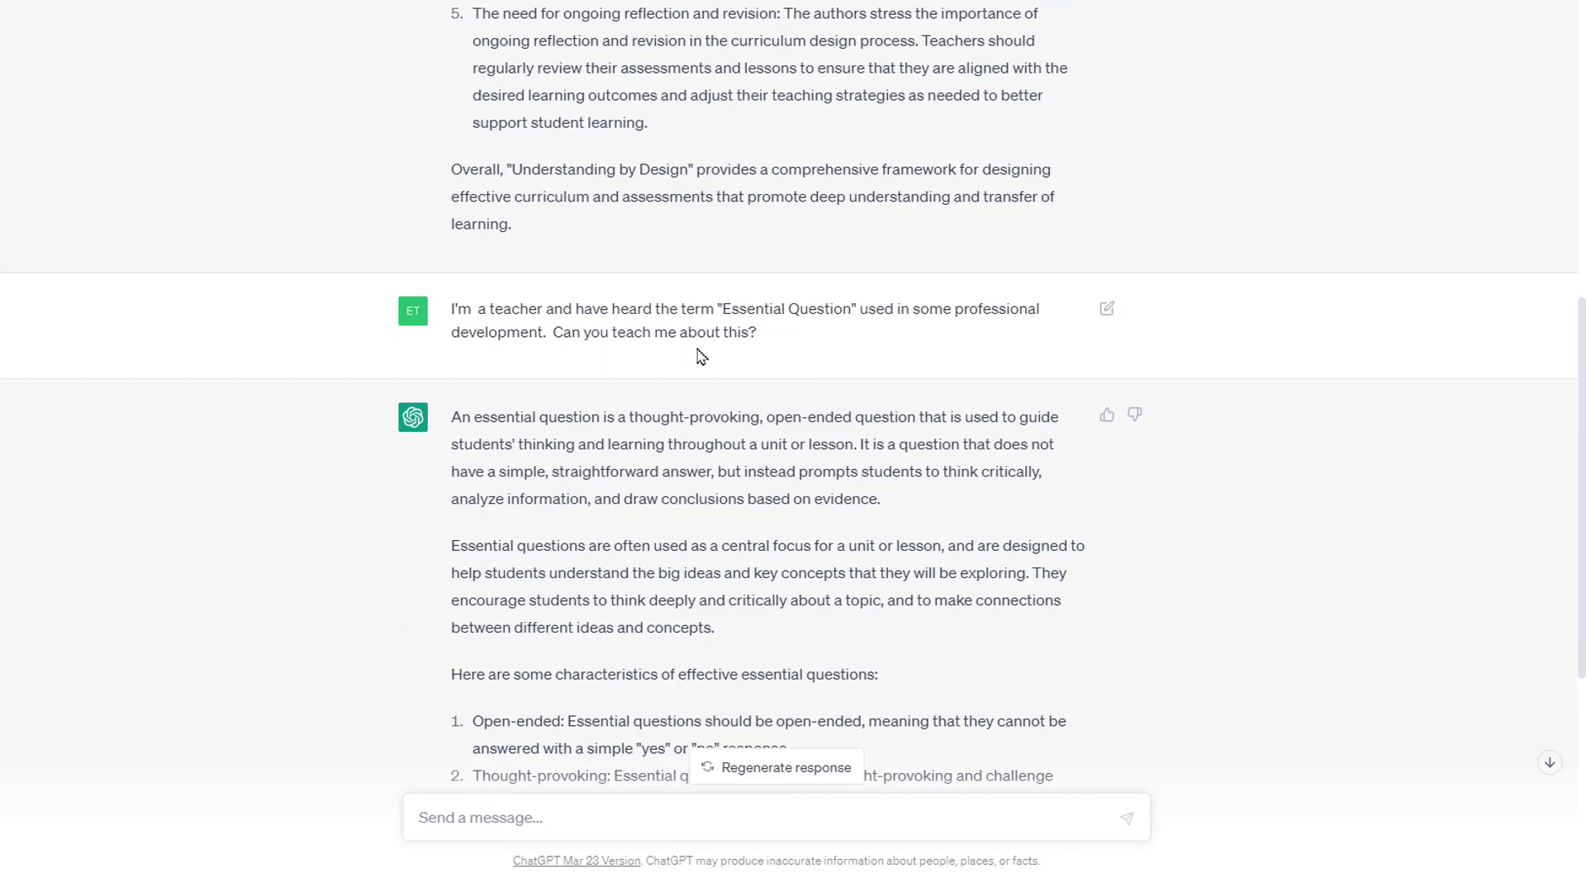
scroll(529, 463, down, 3)
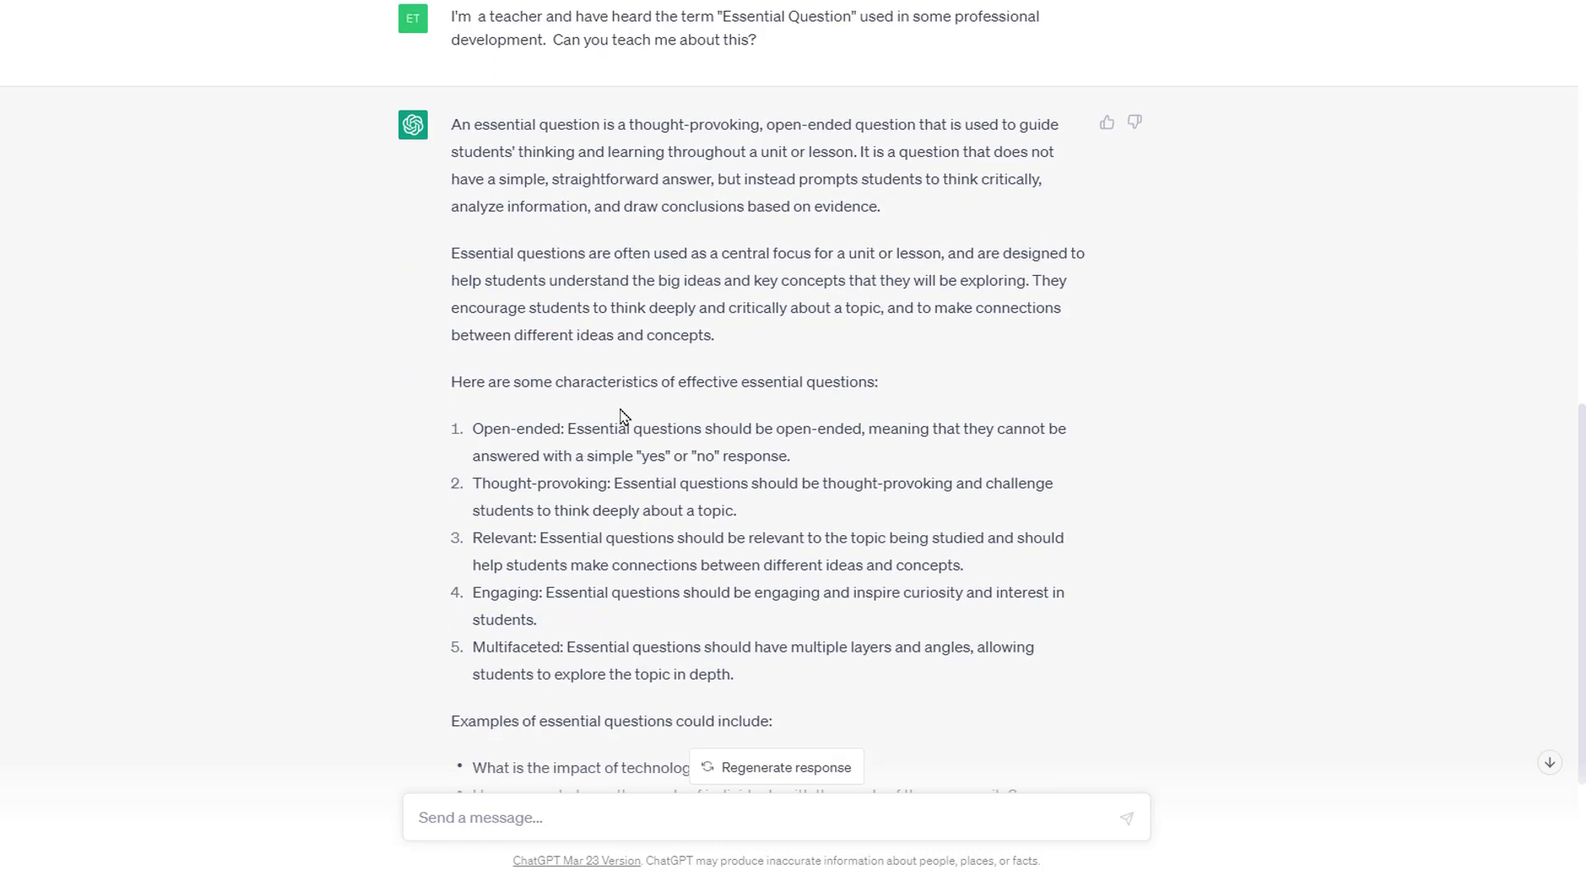
scroll(623, 415, down, 2)
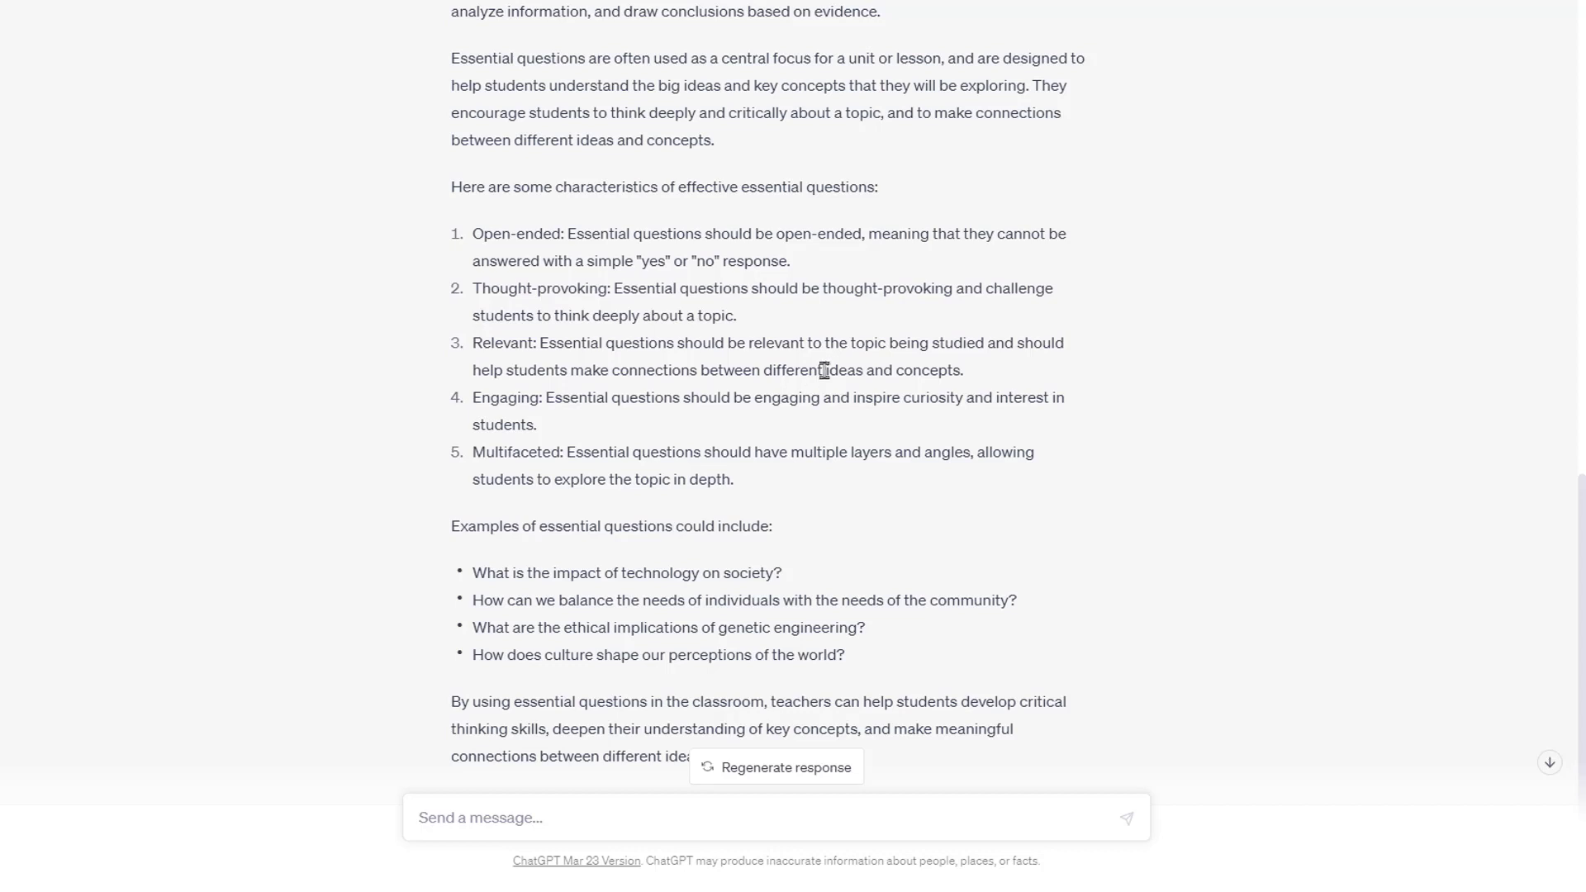
scroll(822, 342, down, 2)
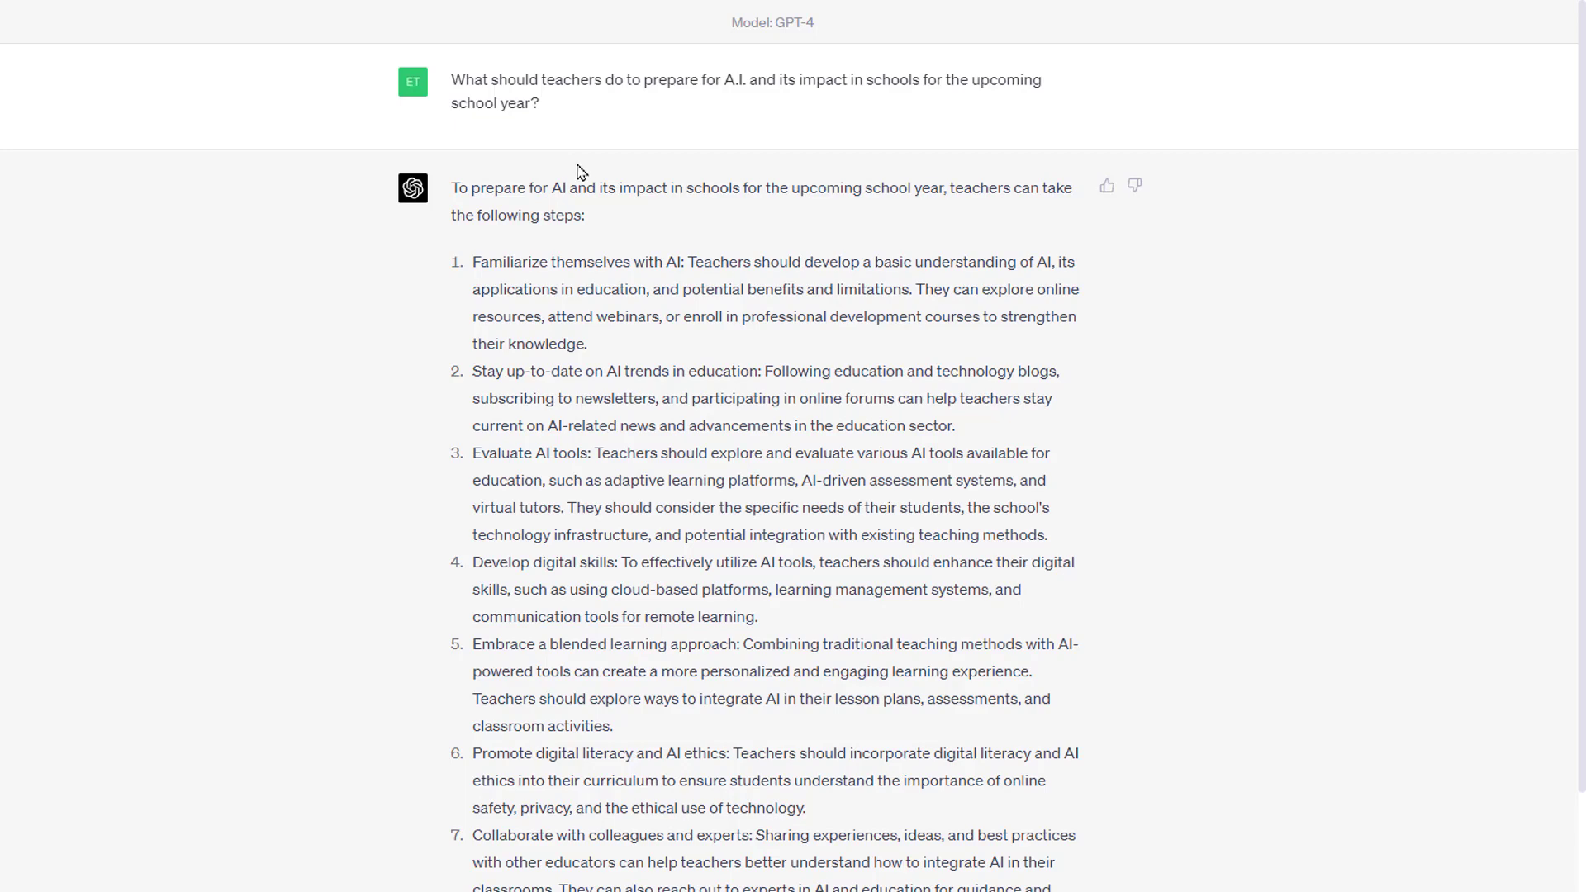
Review the ten steps for teachers preparing for A.I. in schools, highlighting the advice on collaborating with colleagues and reflecting on teaching practices
scroll(605, 240, down, 1)
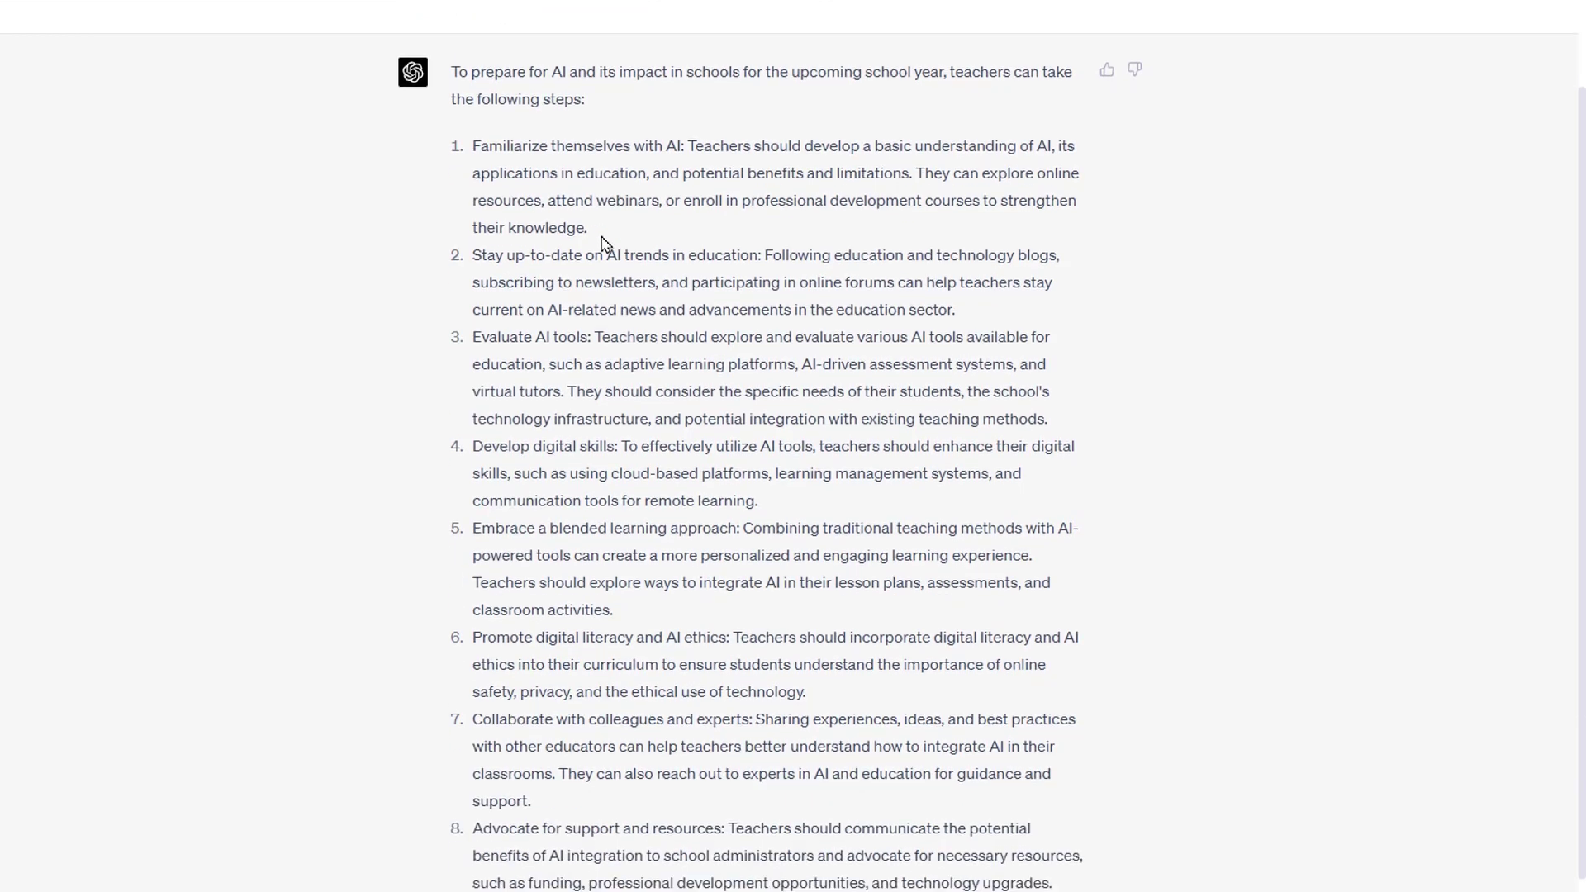
scroll(605, 240, down, 1)
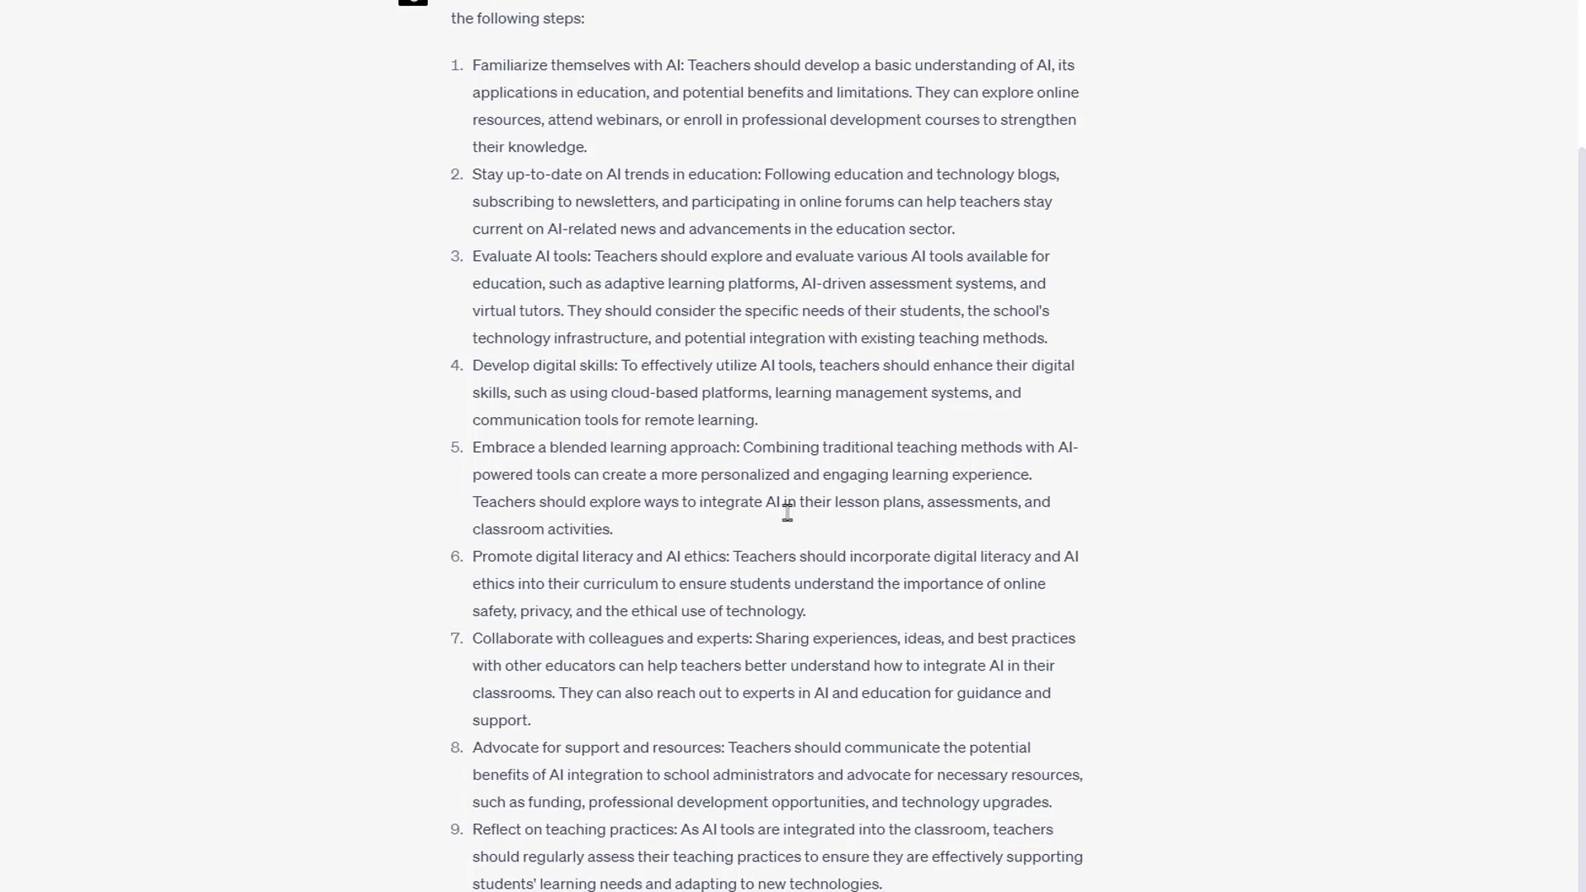
scroll(787, 512, down, 1)
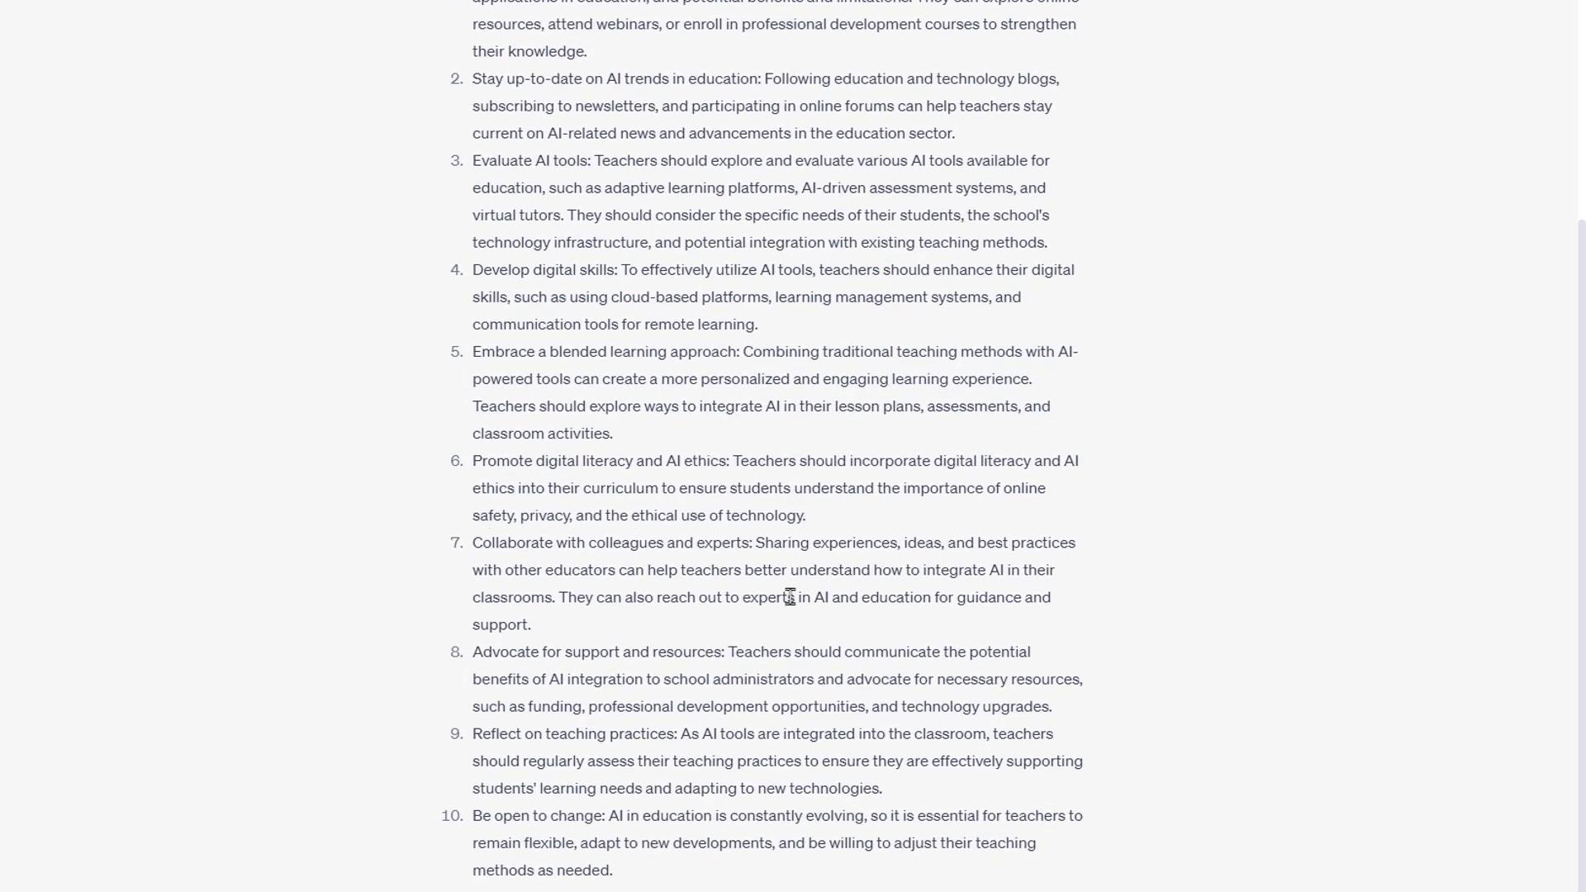
drag(755, 542, 849, 637)
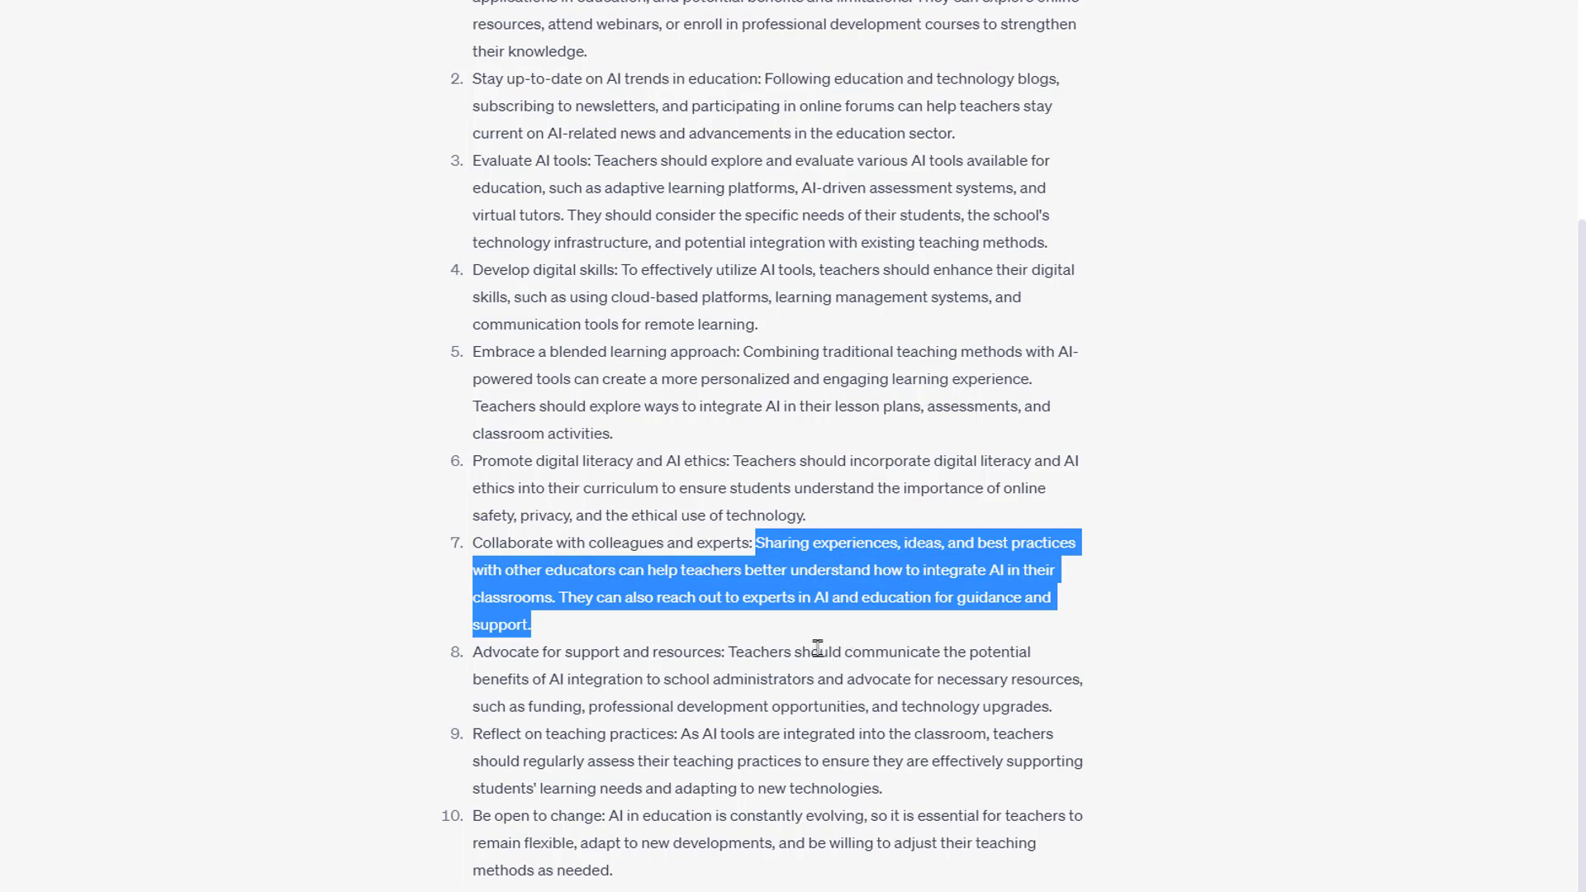
click(732, 679)
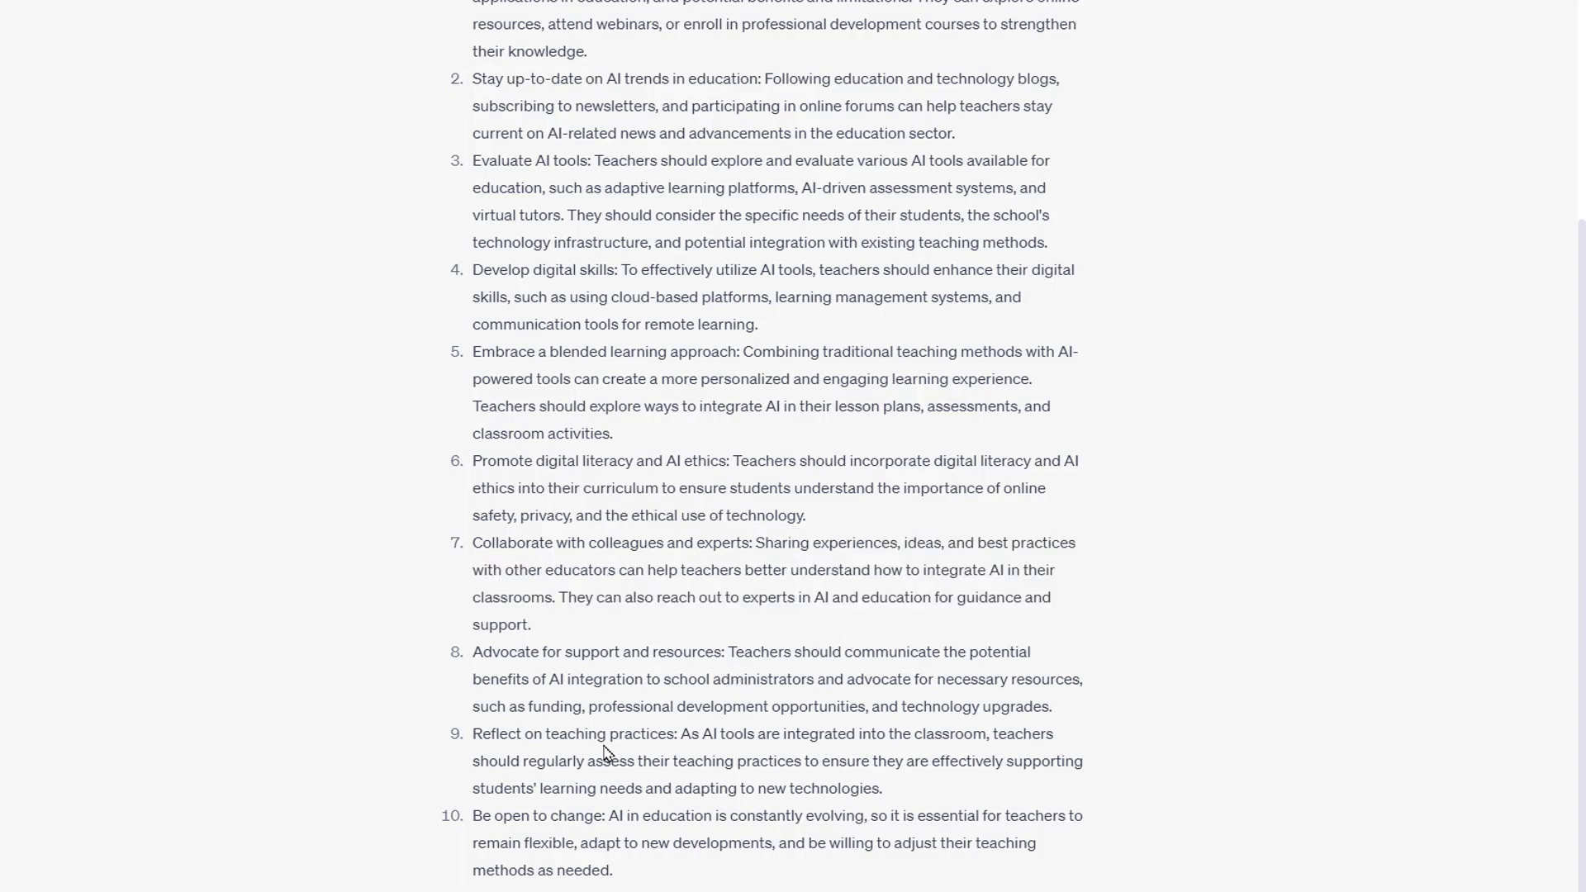
drag(566, 734, 951, 812)
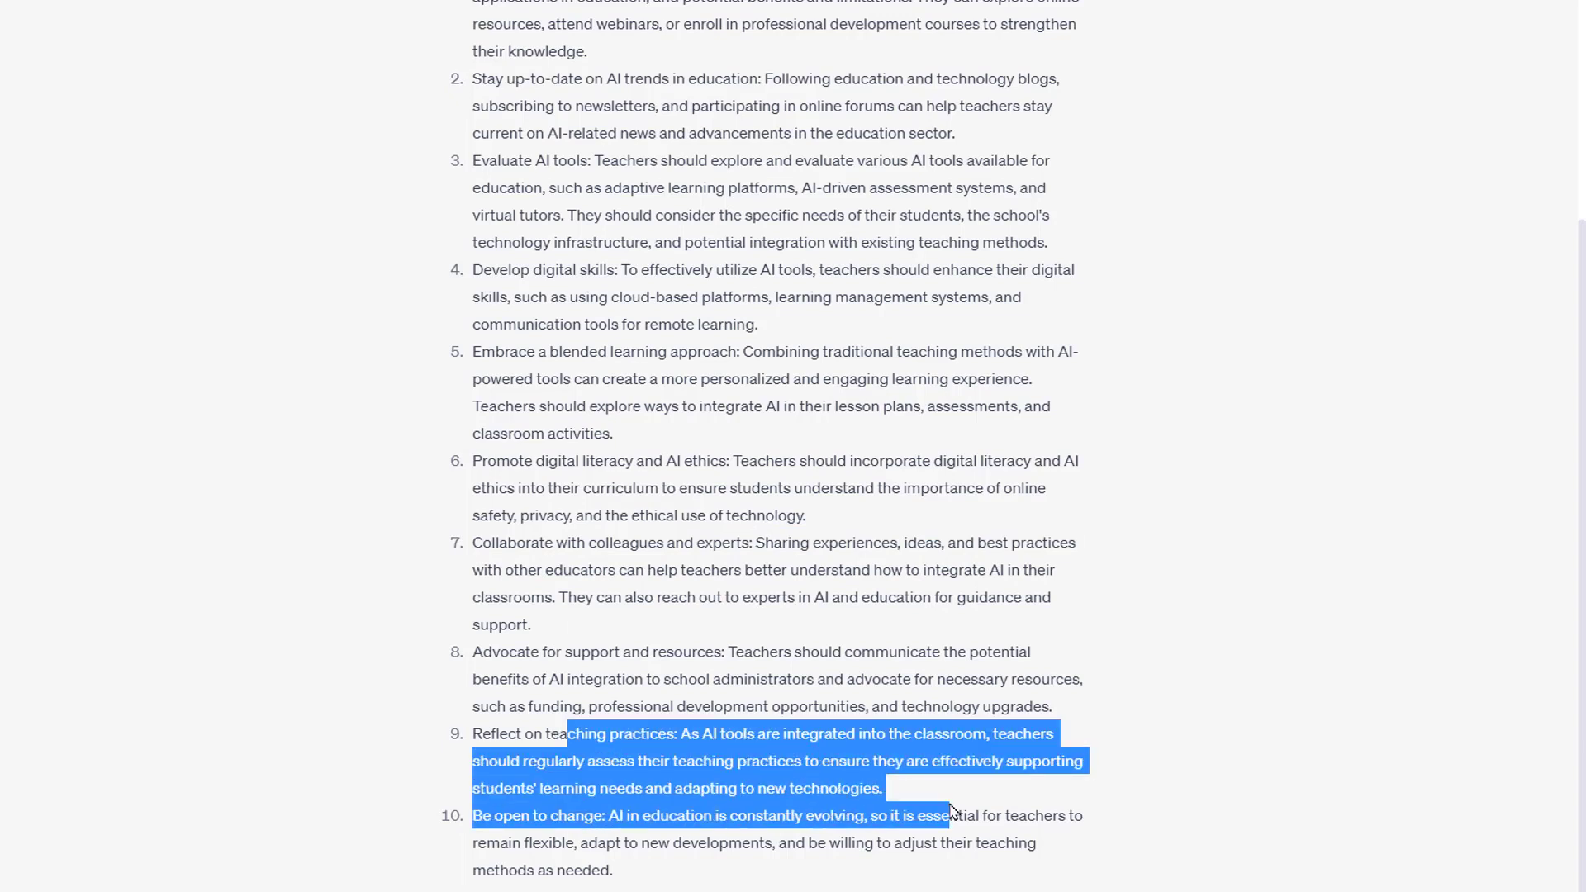
click(800, 783)
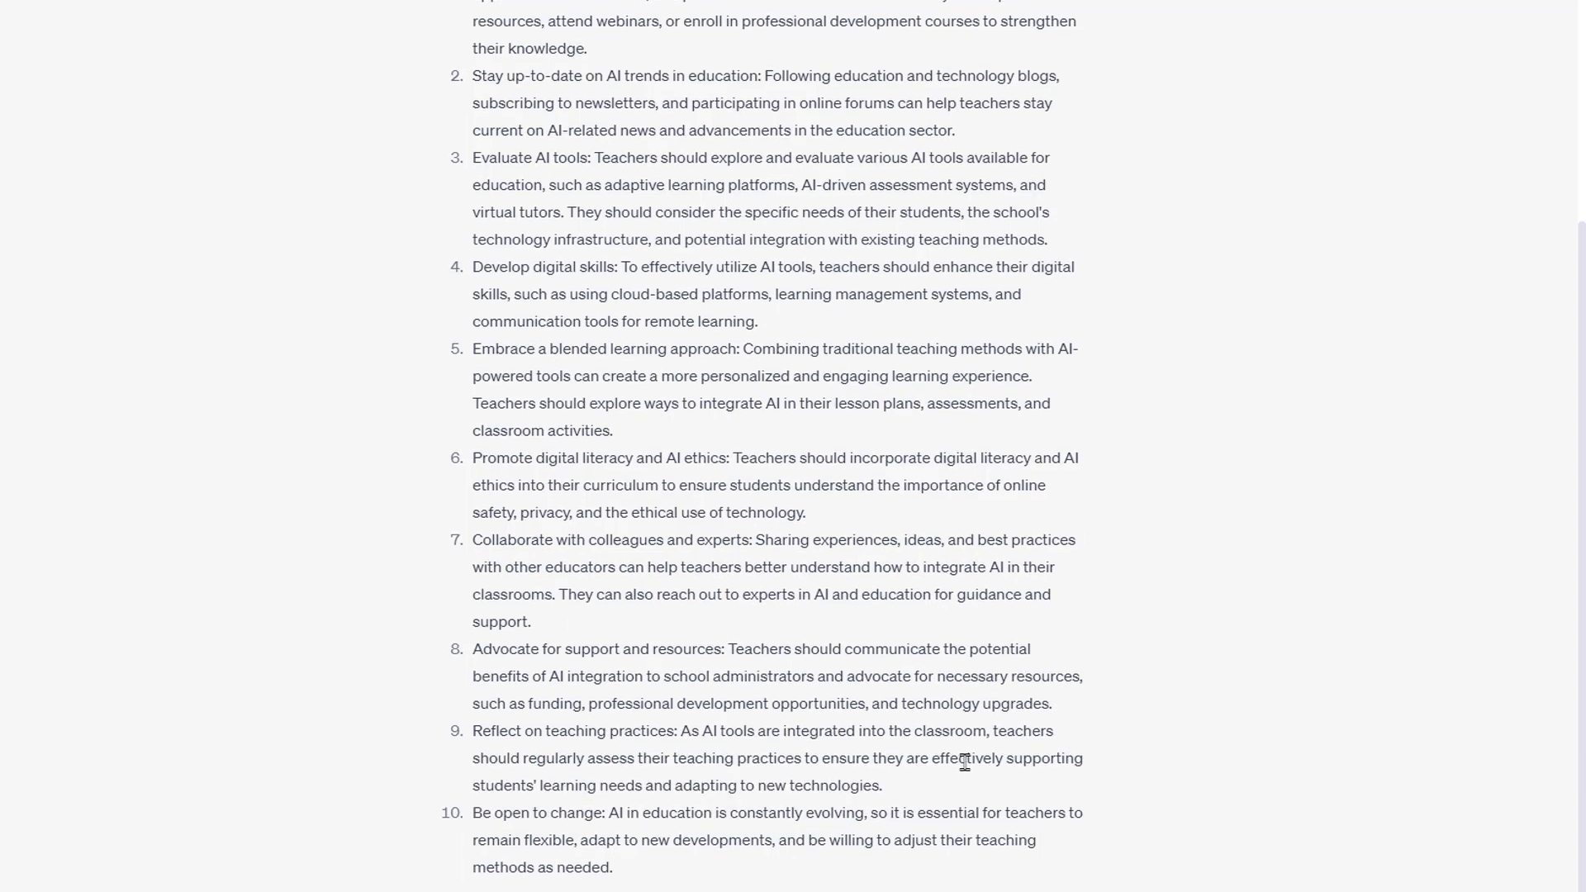
scroll(766, 830, down, 1)
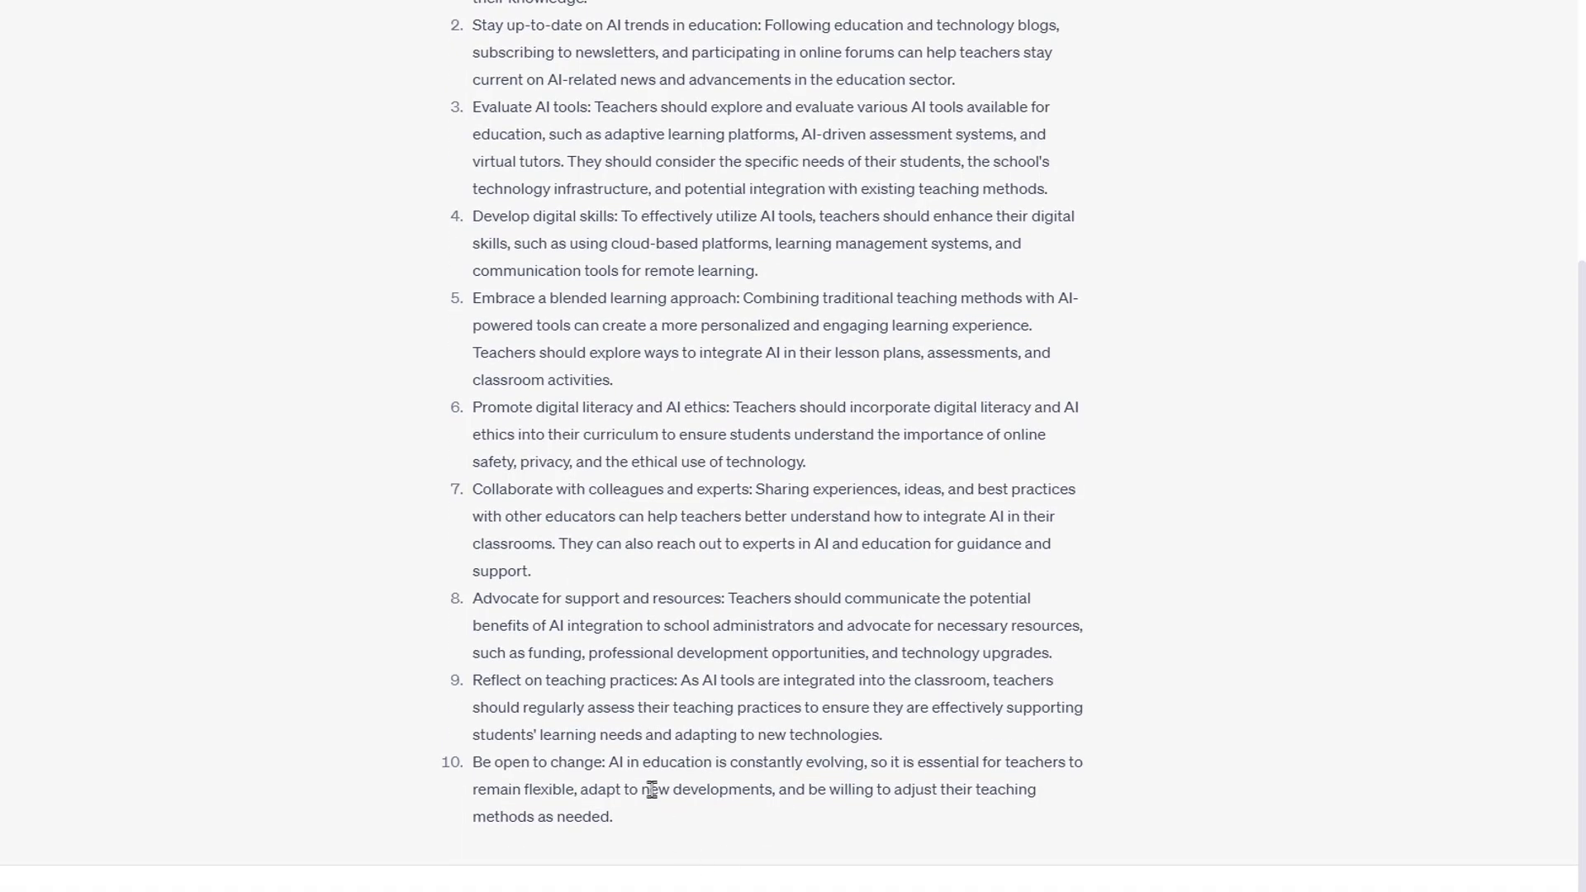
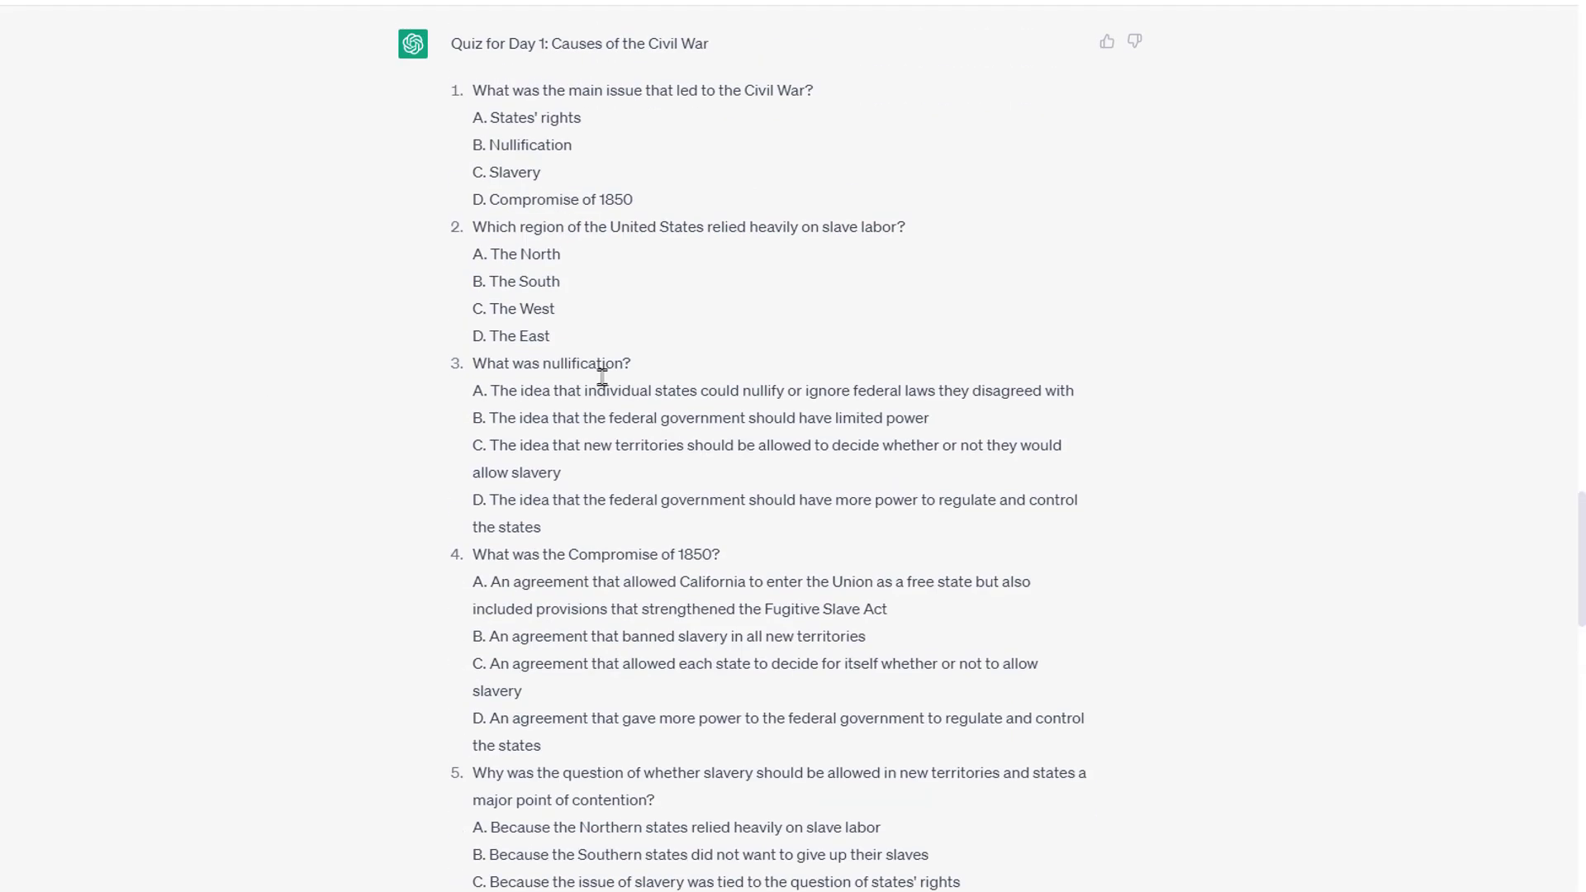
Return to the start of the Civil War lesson-plan chat and highlight the prompt's day 1 and day 2-3 instructions and the SS8H5.a standard
scroll(618, 355, up, 20)
scroll(618, 347, up, 1)
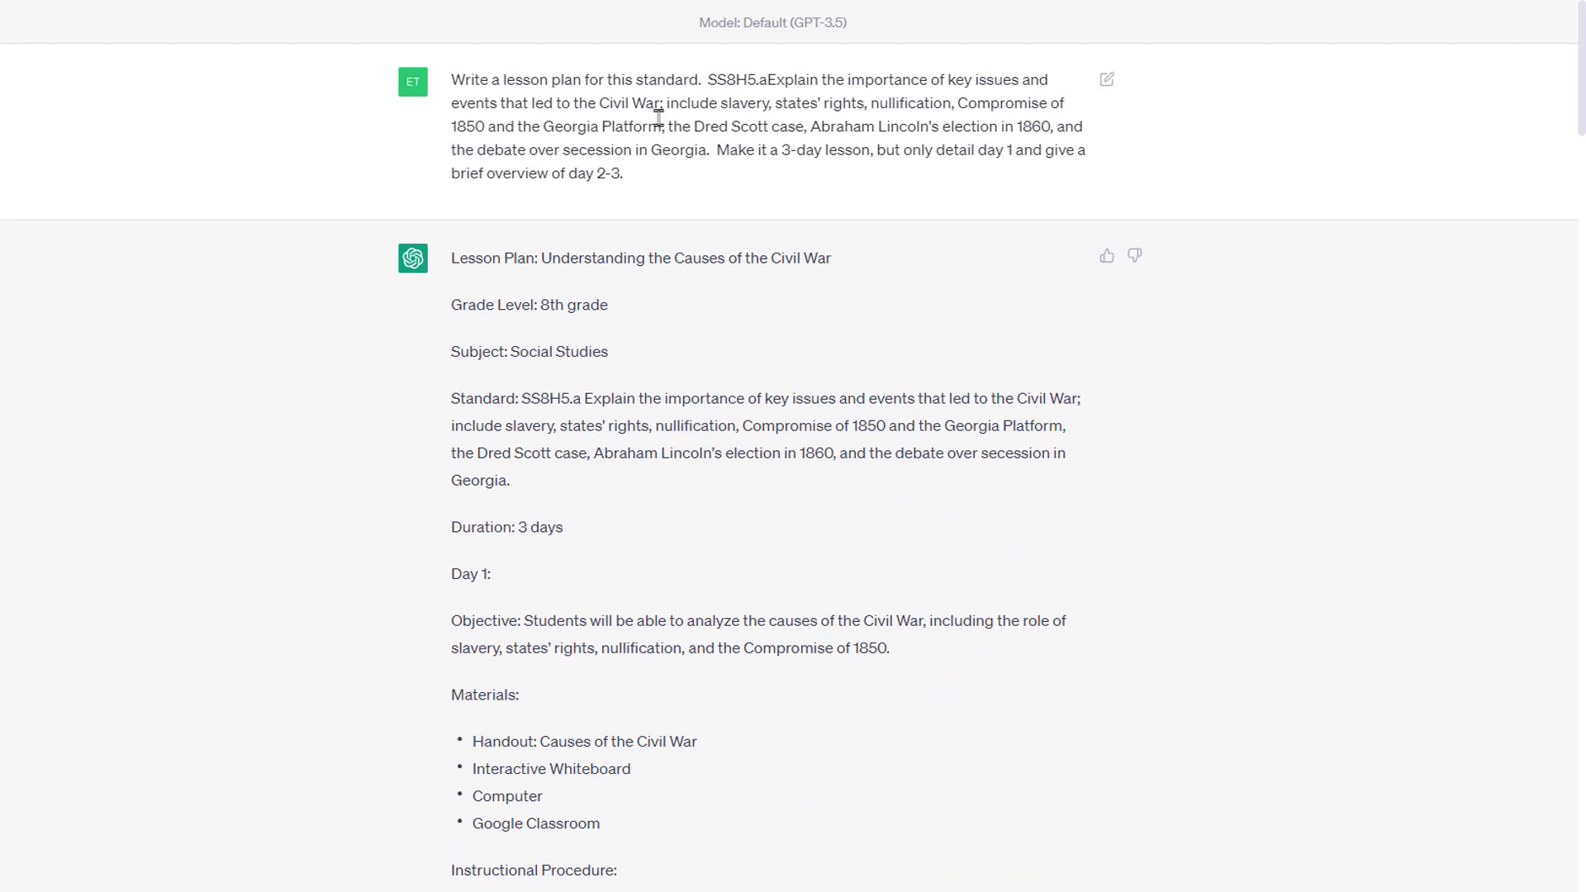
drag(728, 150, 1089, 147)
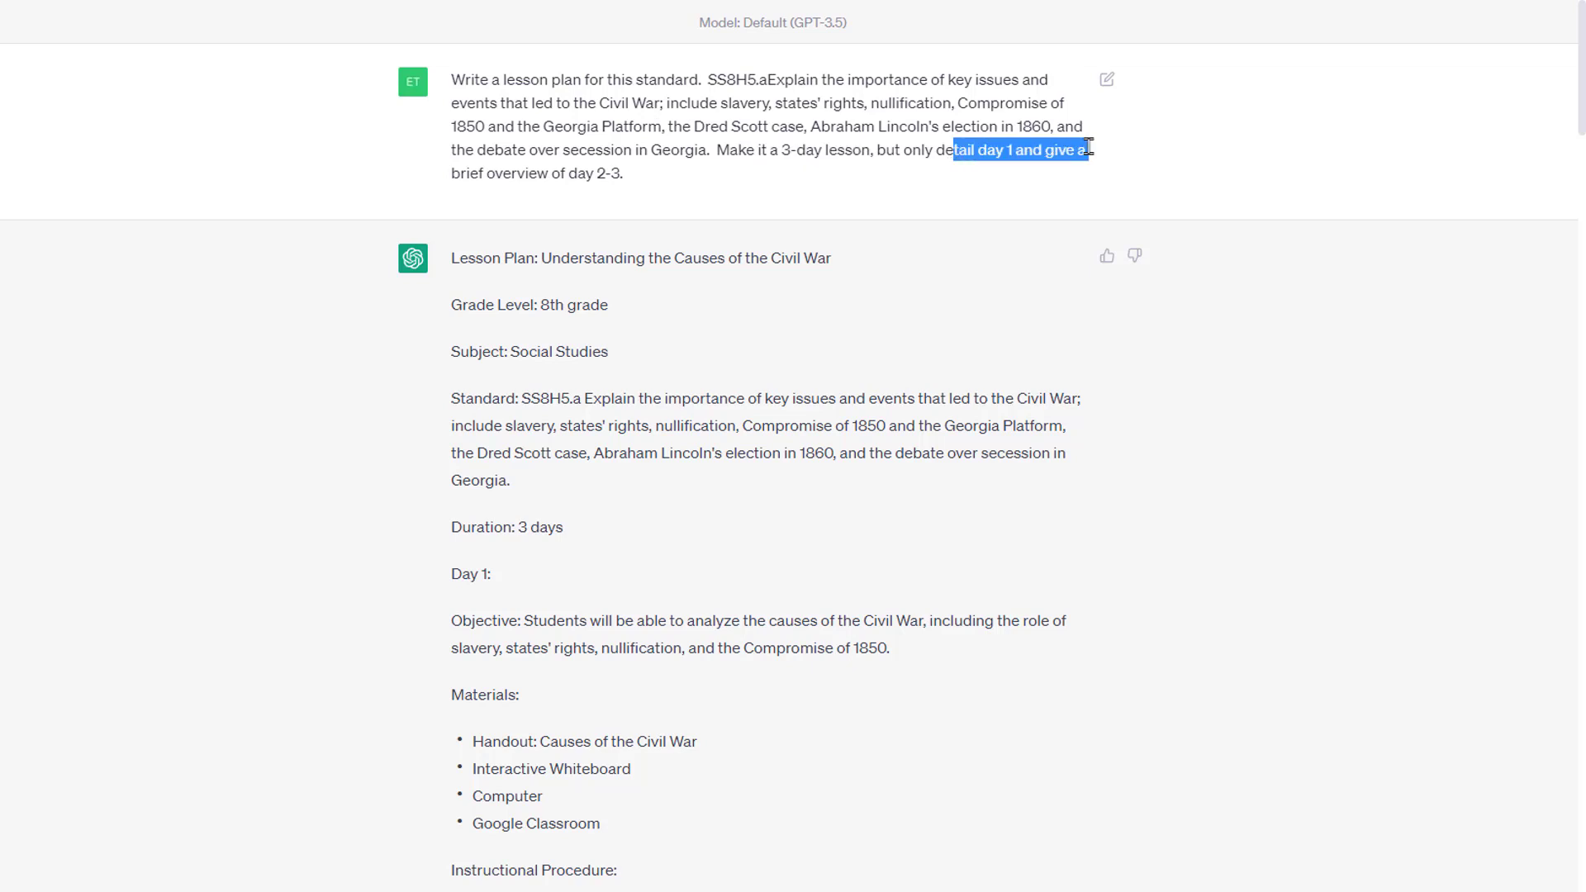
drag(494, 172, 690, 178)
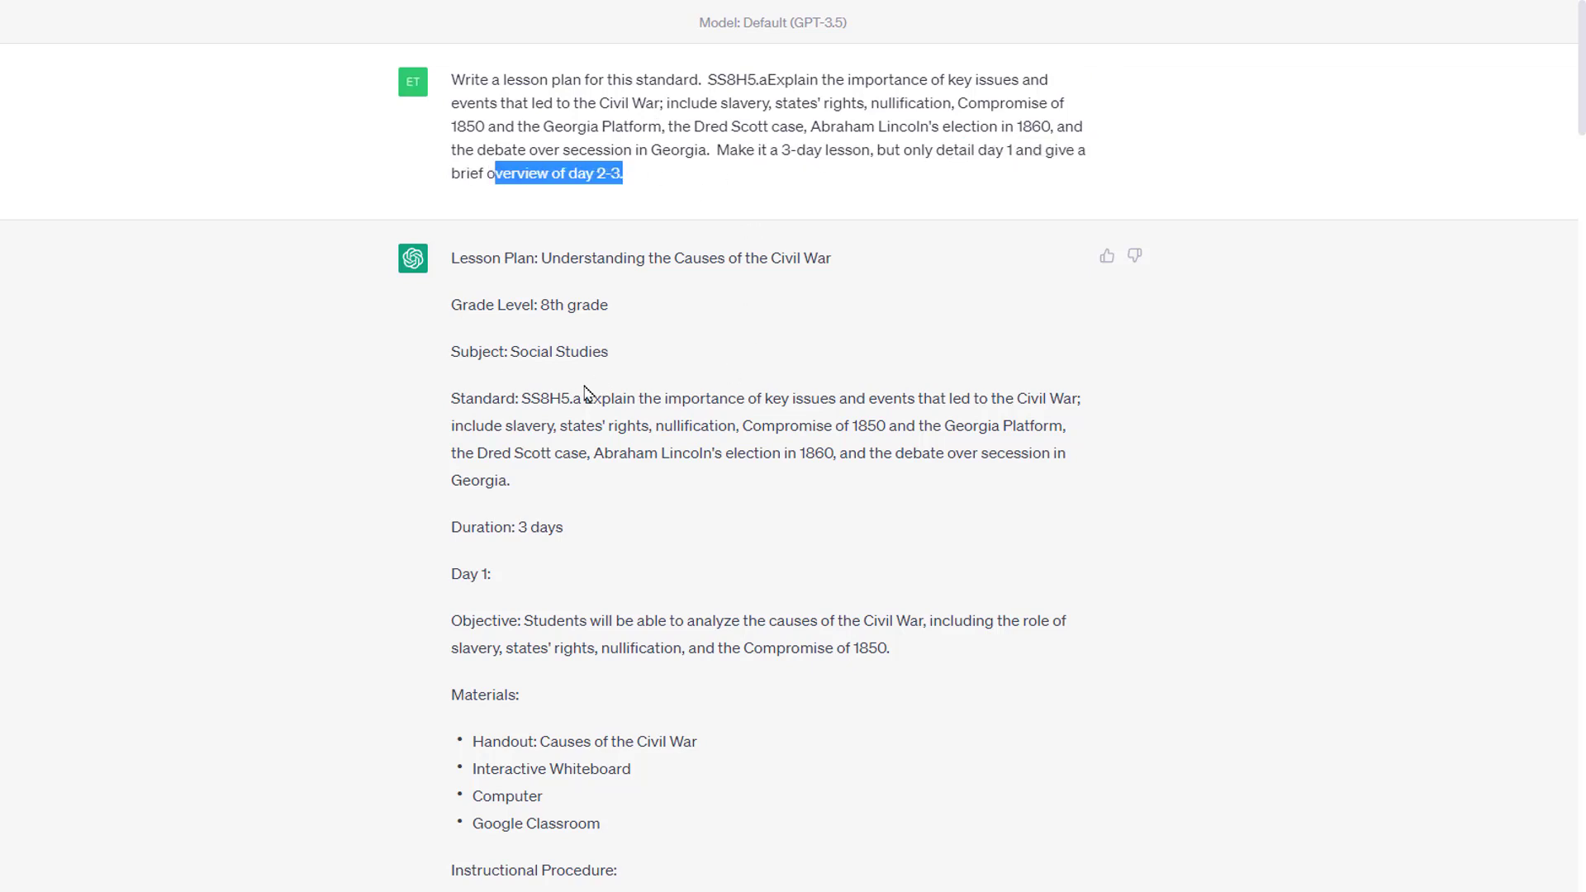
drag(523, 398, 584, 399)
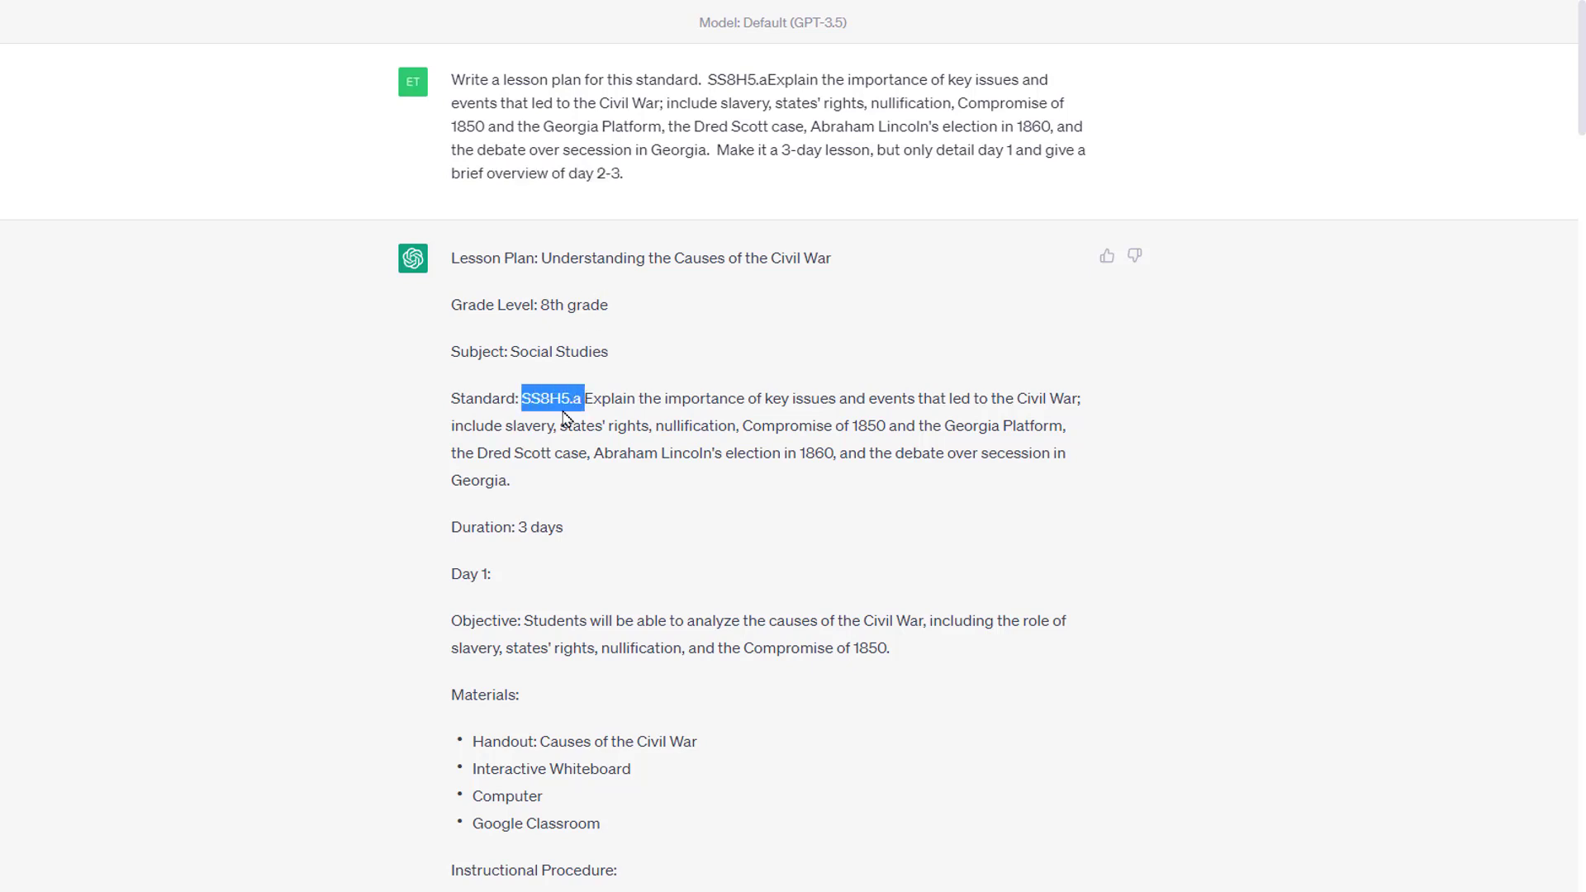
click(582, 376)
Read through the three-day Civil War lesson plan, highlighting the "Causes of the Civil War" handout among the Day 1 materials
scroll(622, 513, down, 4)
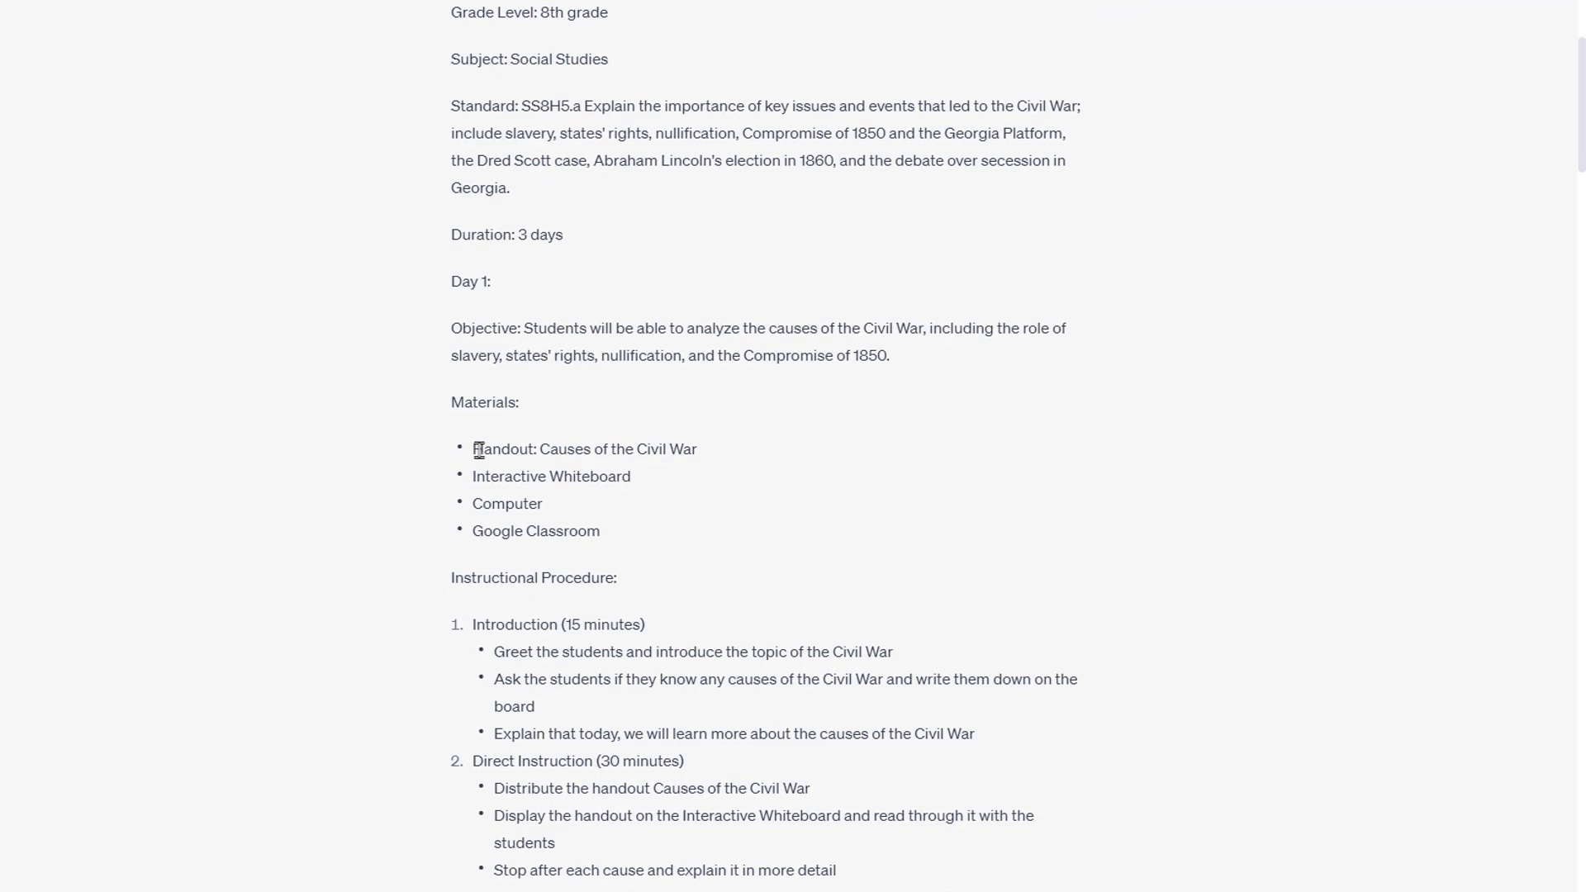
scroll(693, 544, down, 5)
scroll(784, 413, up, 1)
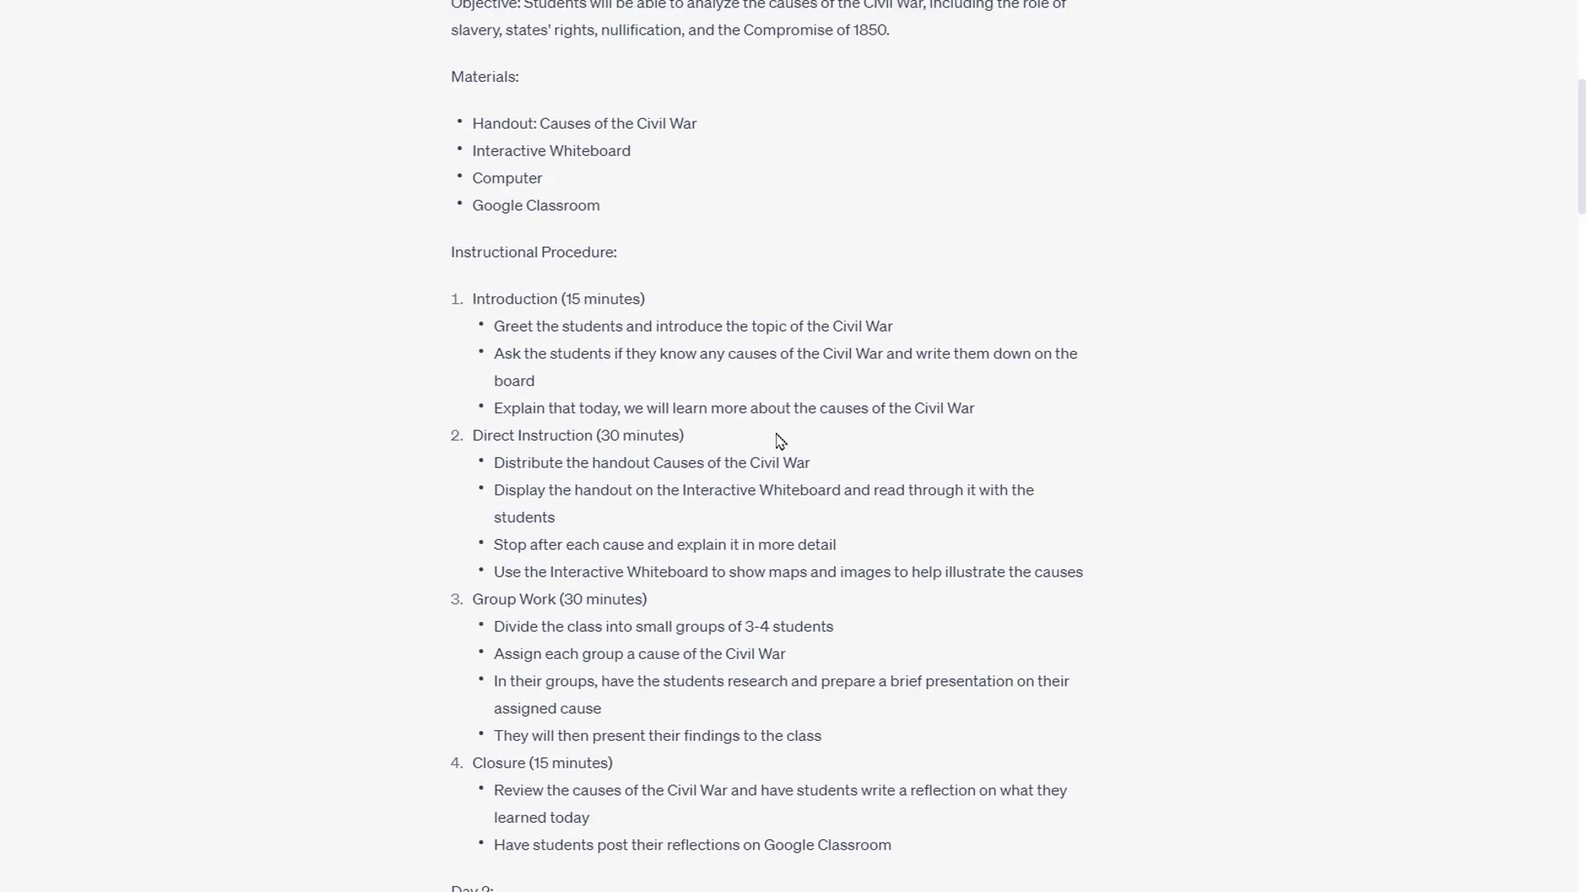
drag(539, 157, 732, 176)
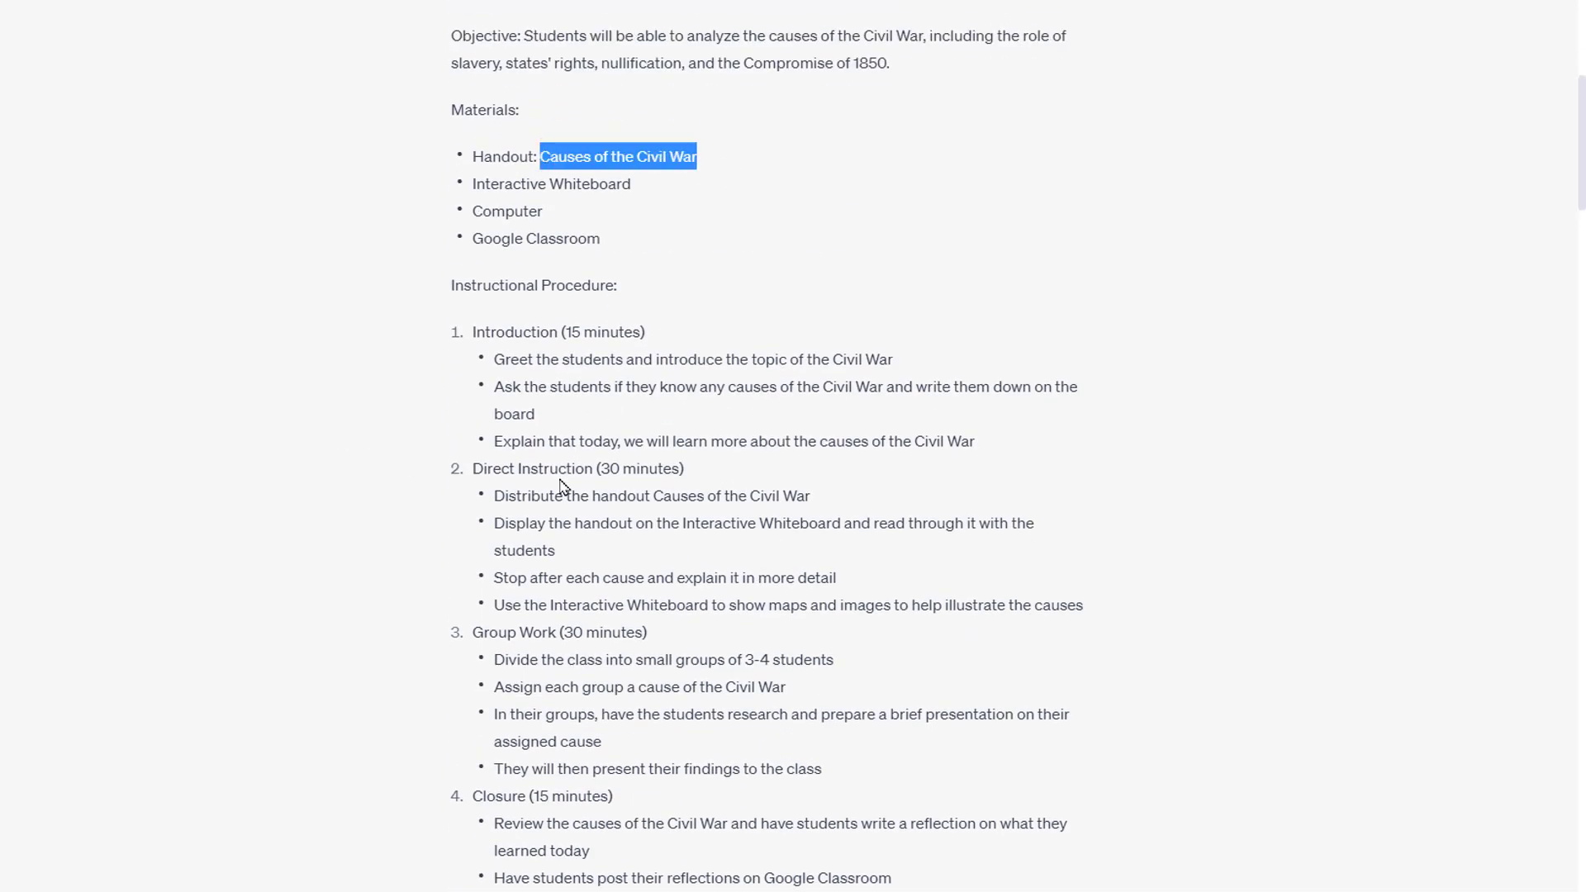
scroll(525, 264, down, 1)
scroll(595, 566, down, 10)
scroll(640, 547, down, 10)
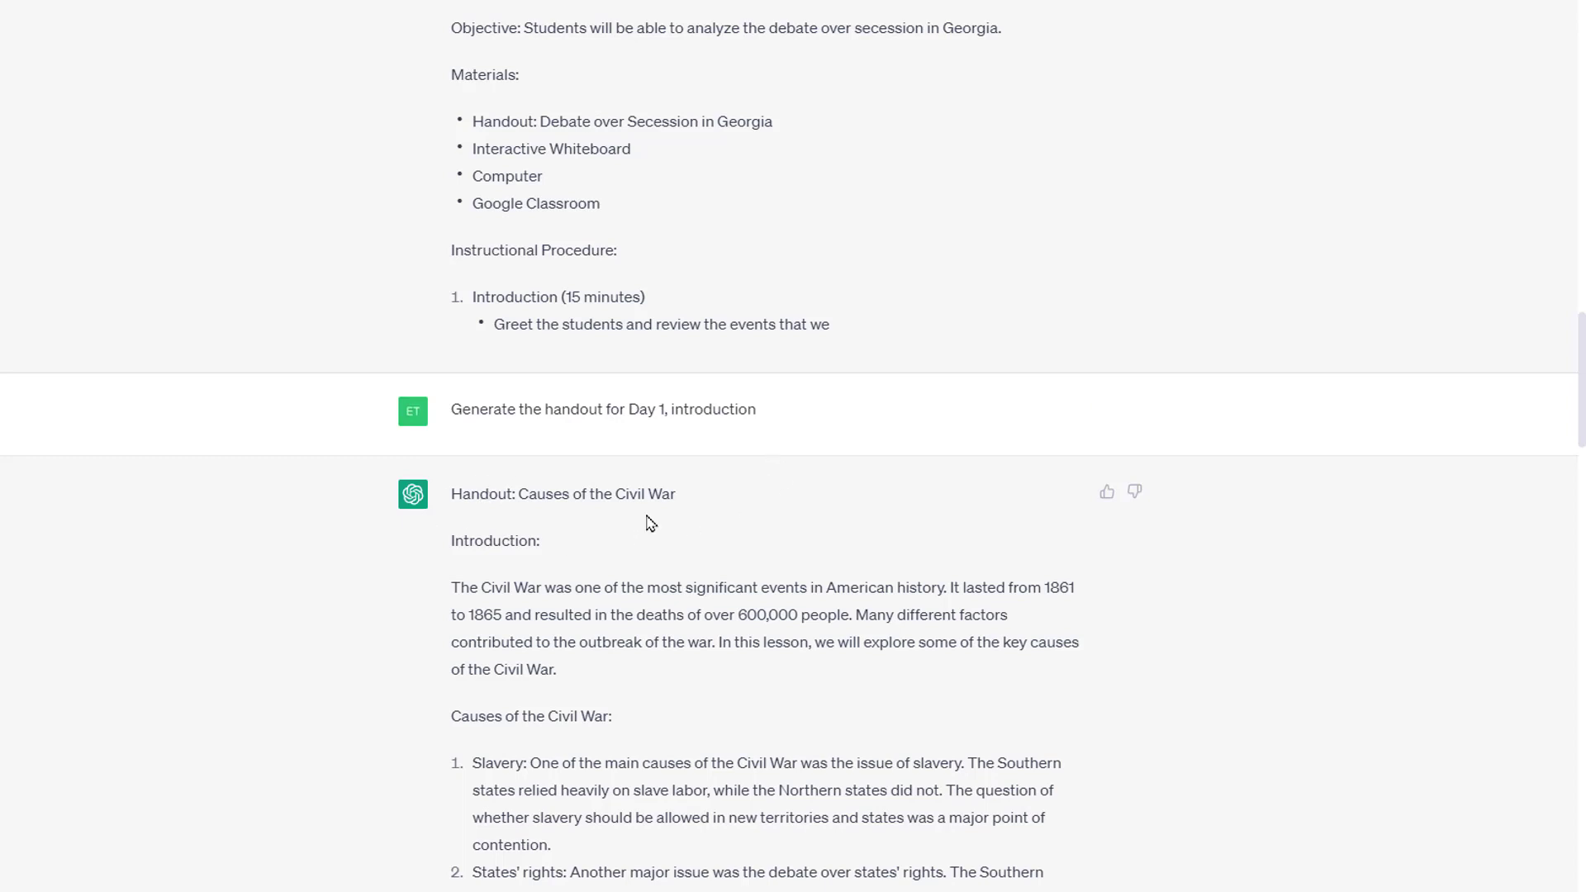
Review the generated Day 1 handout on the causes of the Civil War, from its introduction to its conclusion
scroll(653, 494, down, 3)
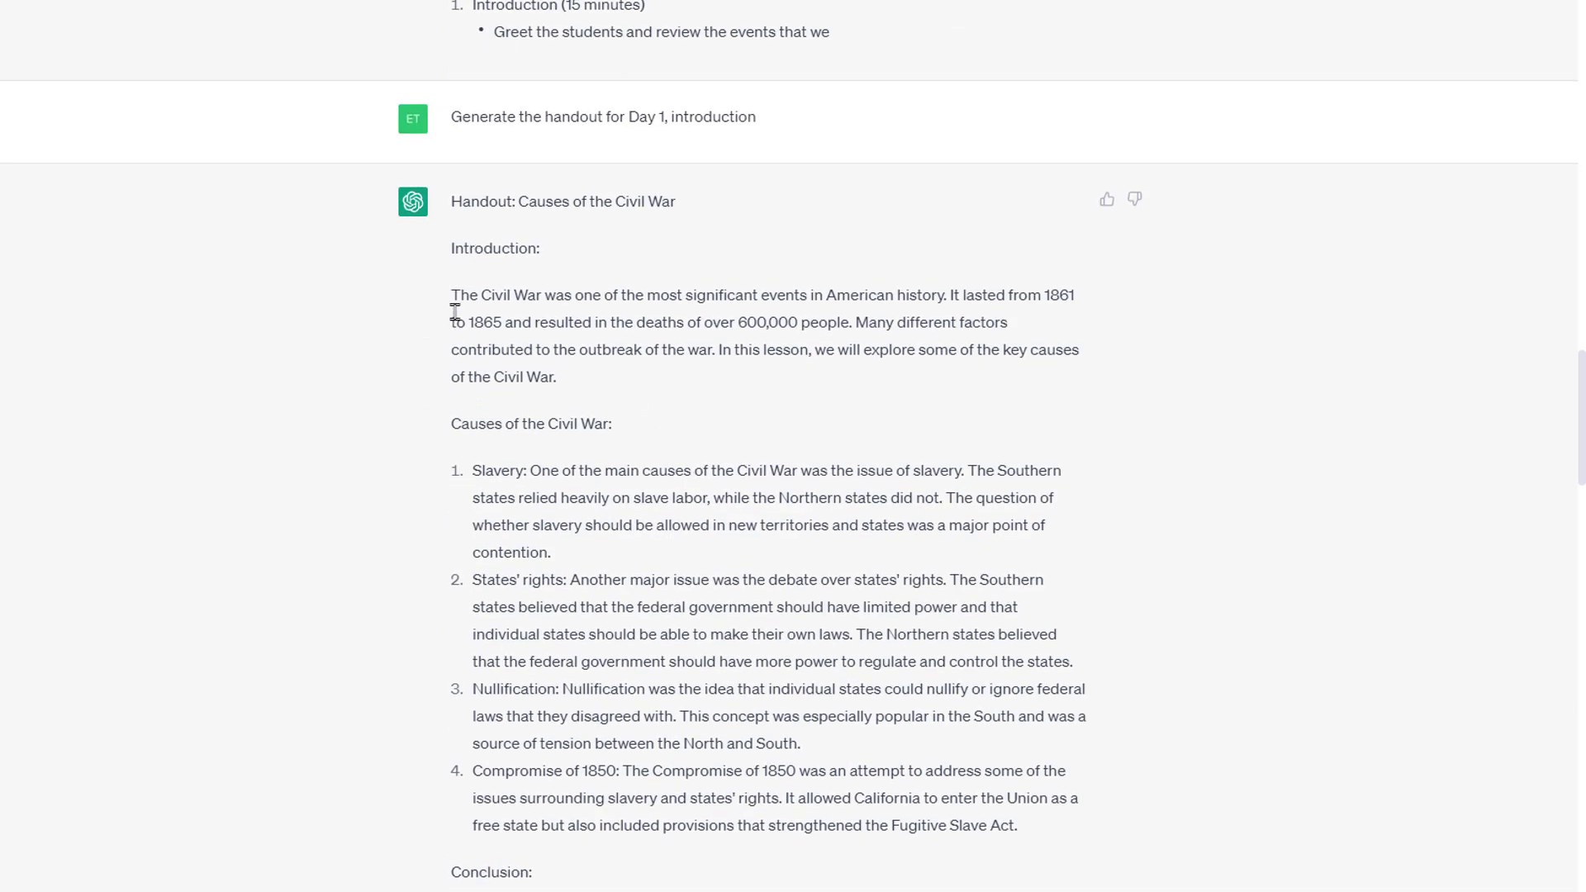
scroll(520, 319, down, 1)
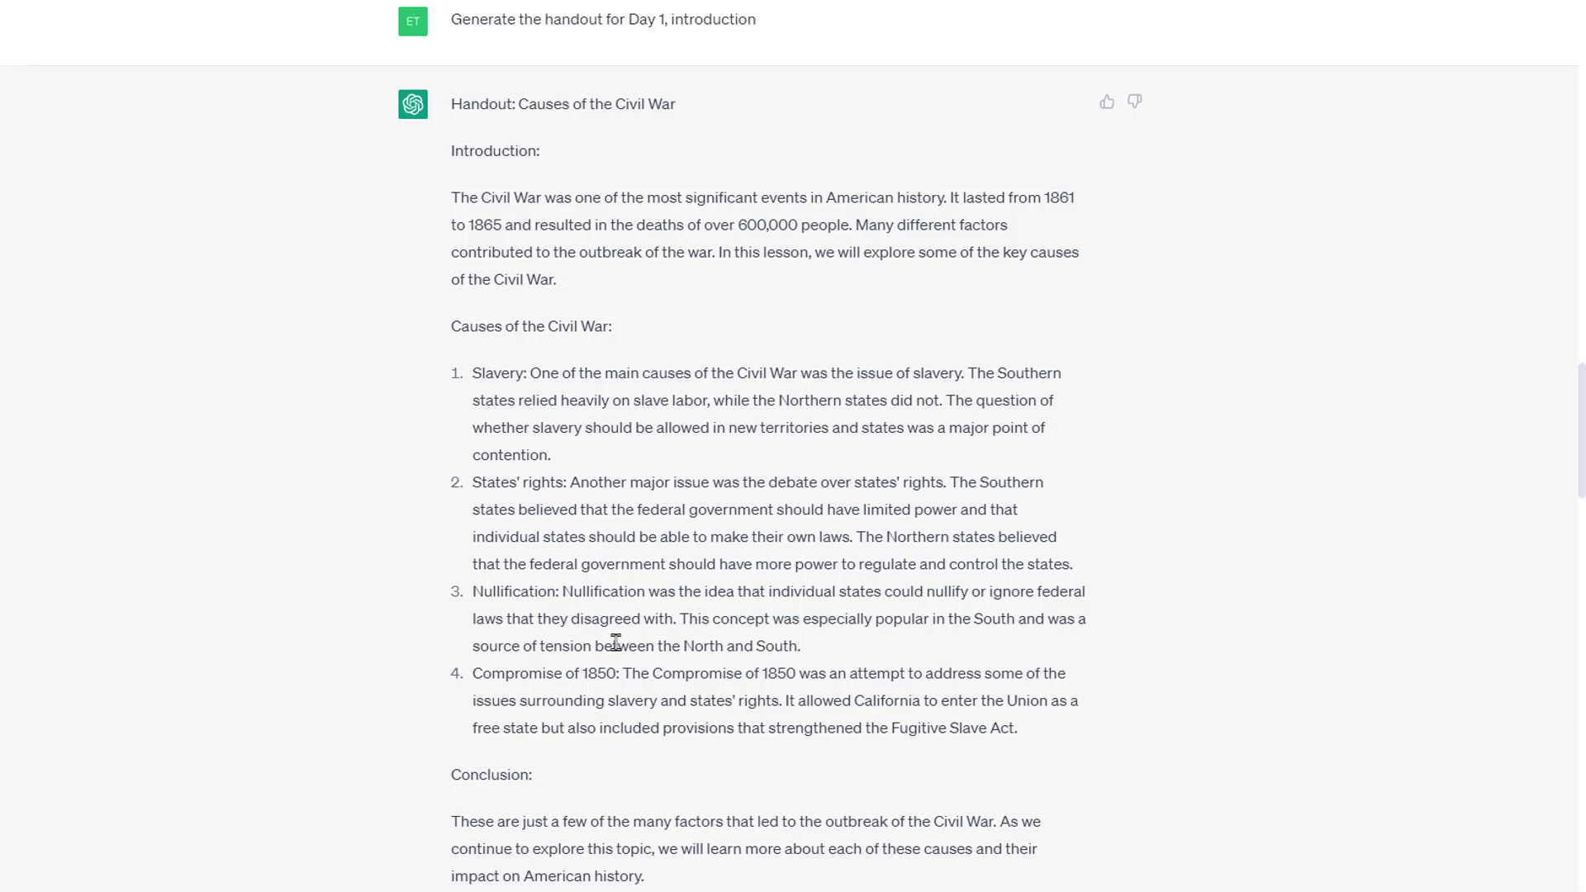
scroll(615, 642, down, 2)
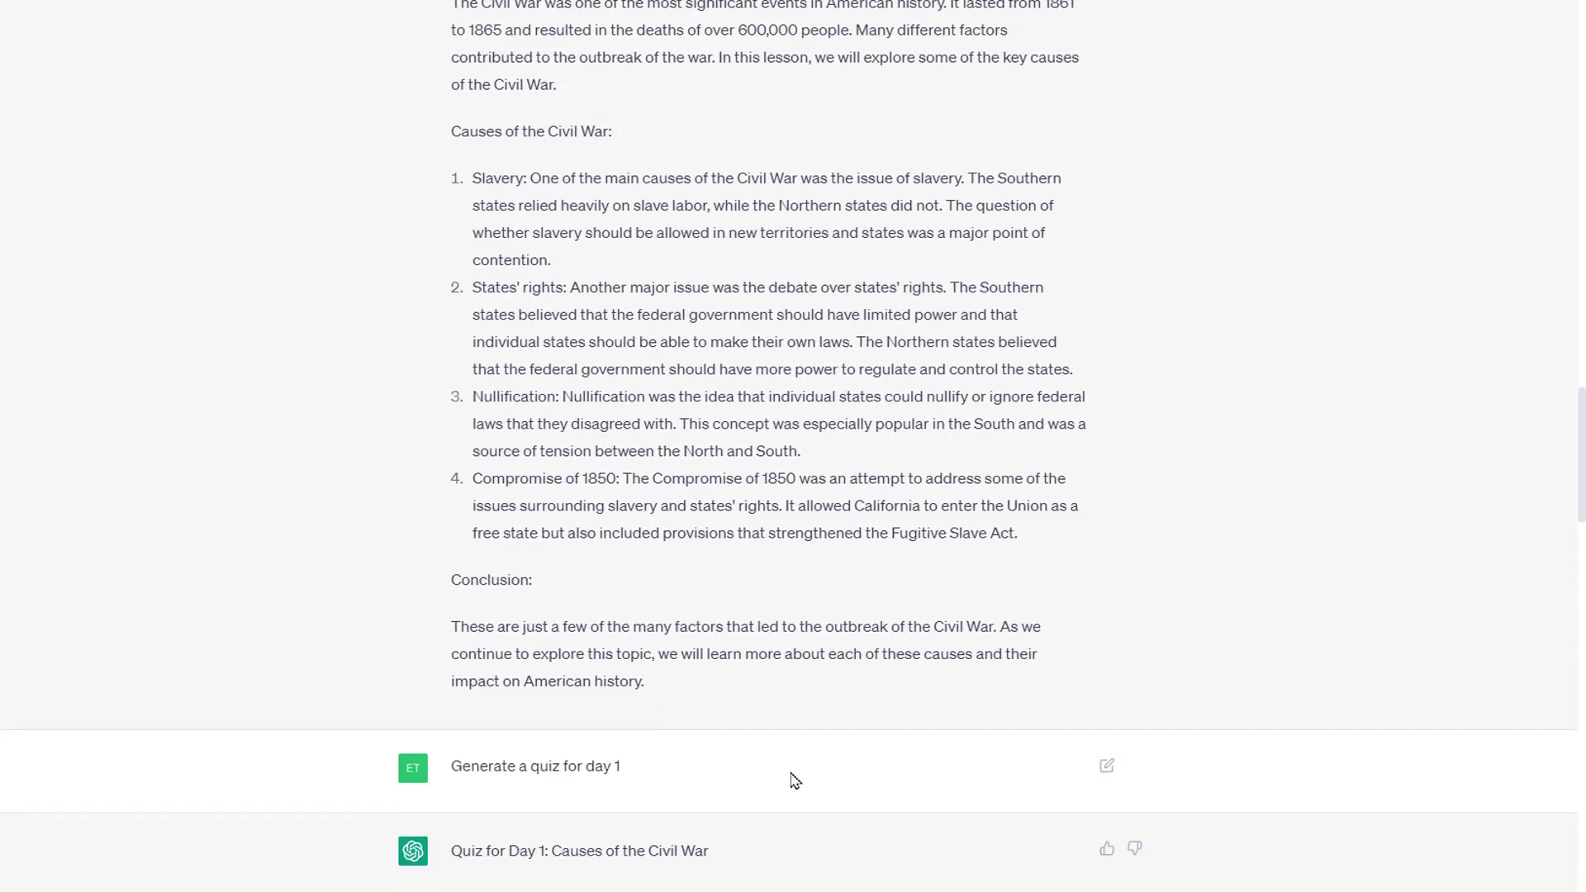
Review the Day 1 quiz with its answer key and the revision with short-answer and true/false questions, highlighting the original quiz request
scroll(793, 782, down, 3)
drag(507, 473, 680, 525)
scroll(680, 533, down, 4)
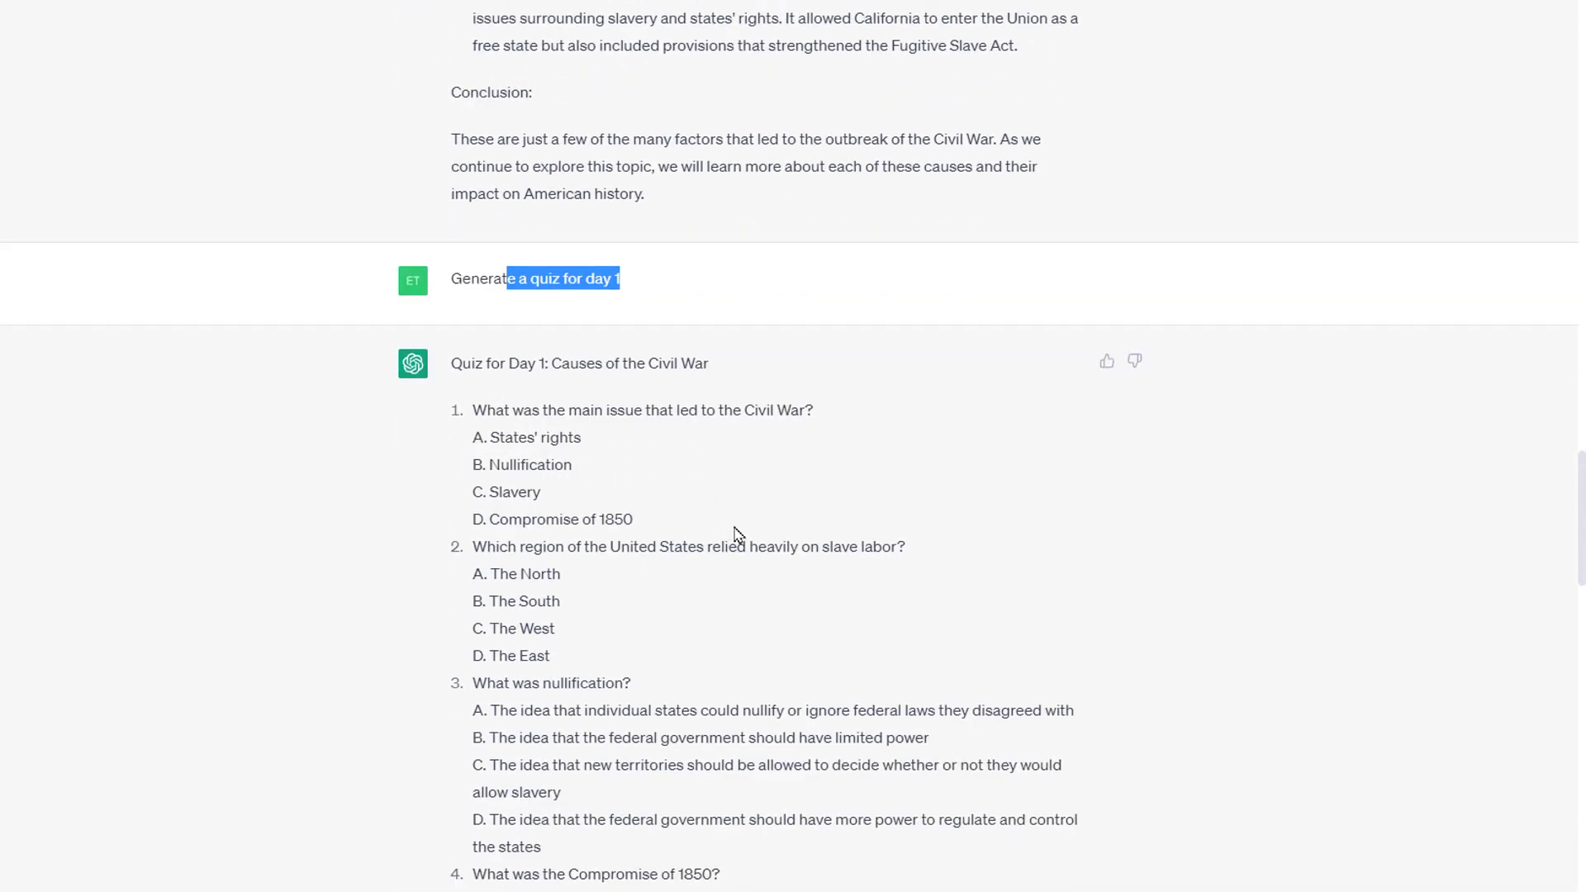
scroll(616, 645, down, 6)
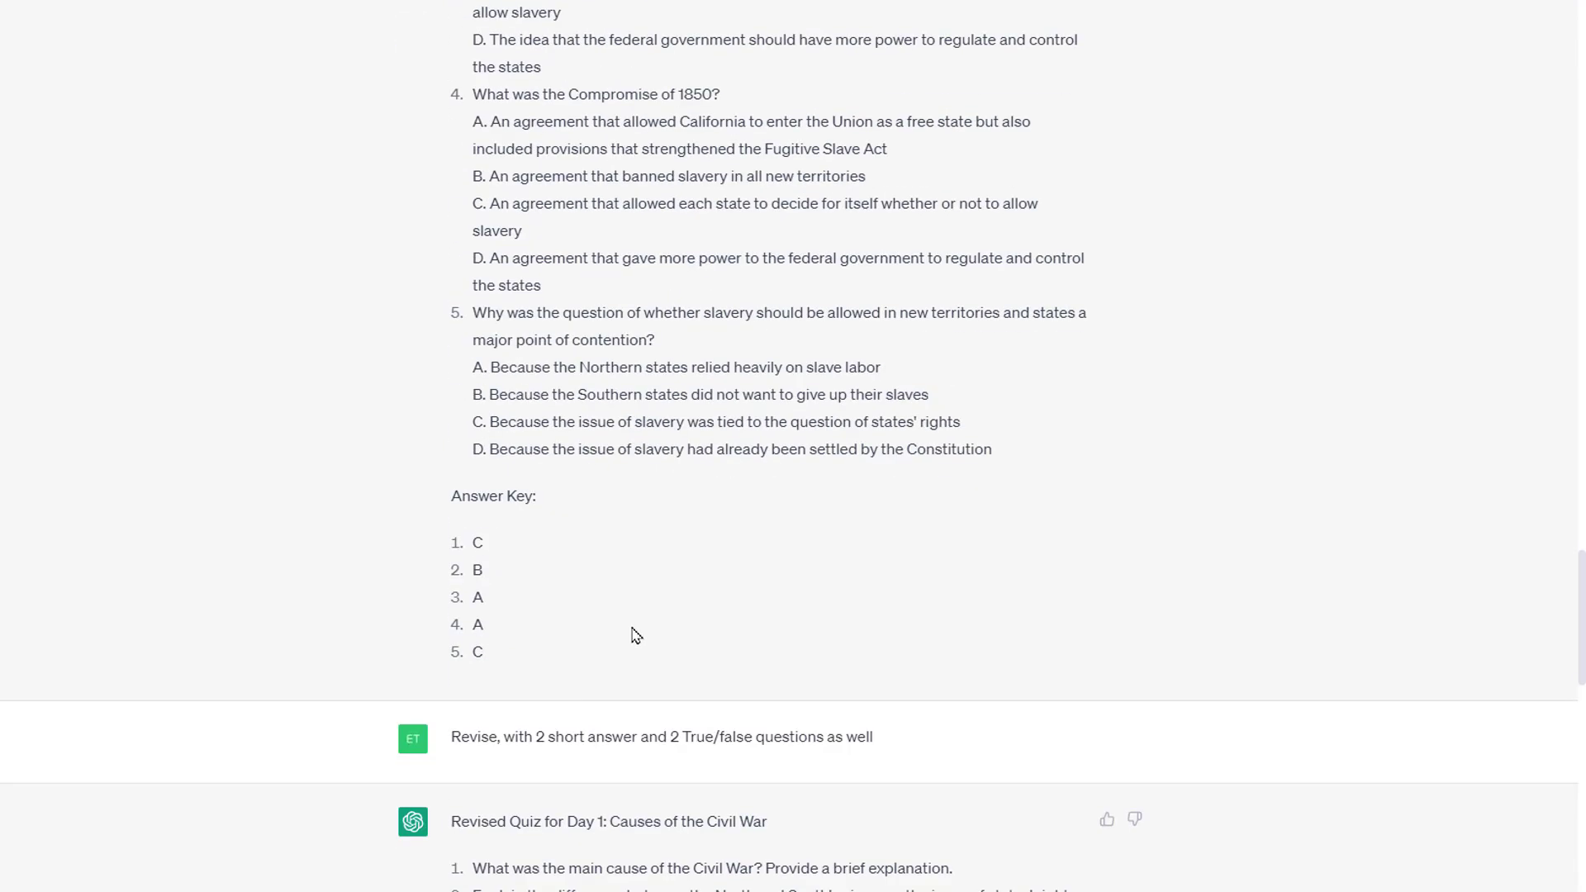
scroll(681, 669, down, 2)
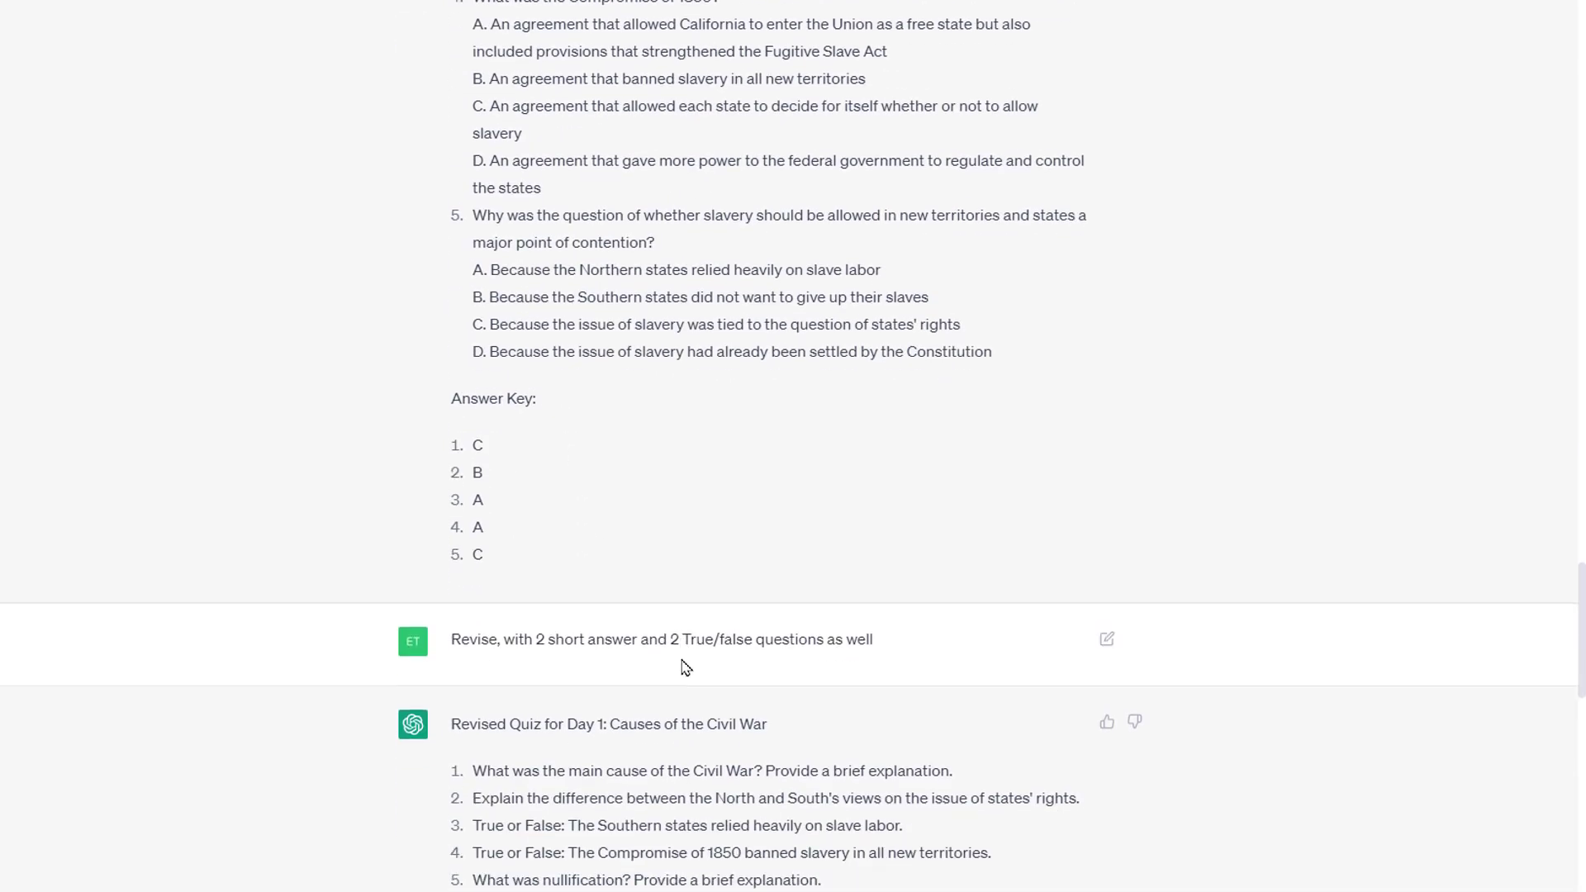
scroll(697, 567, down, 2)
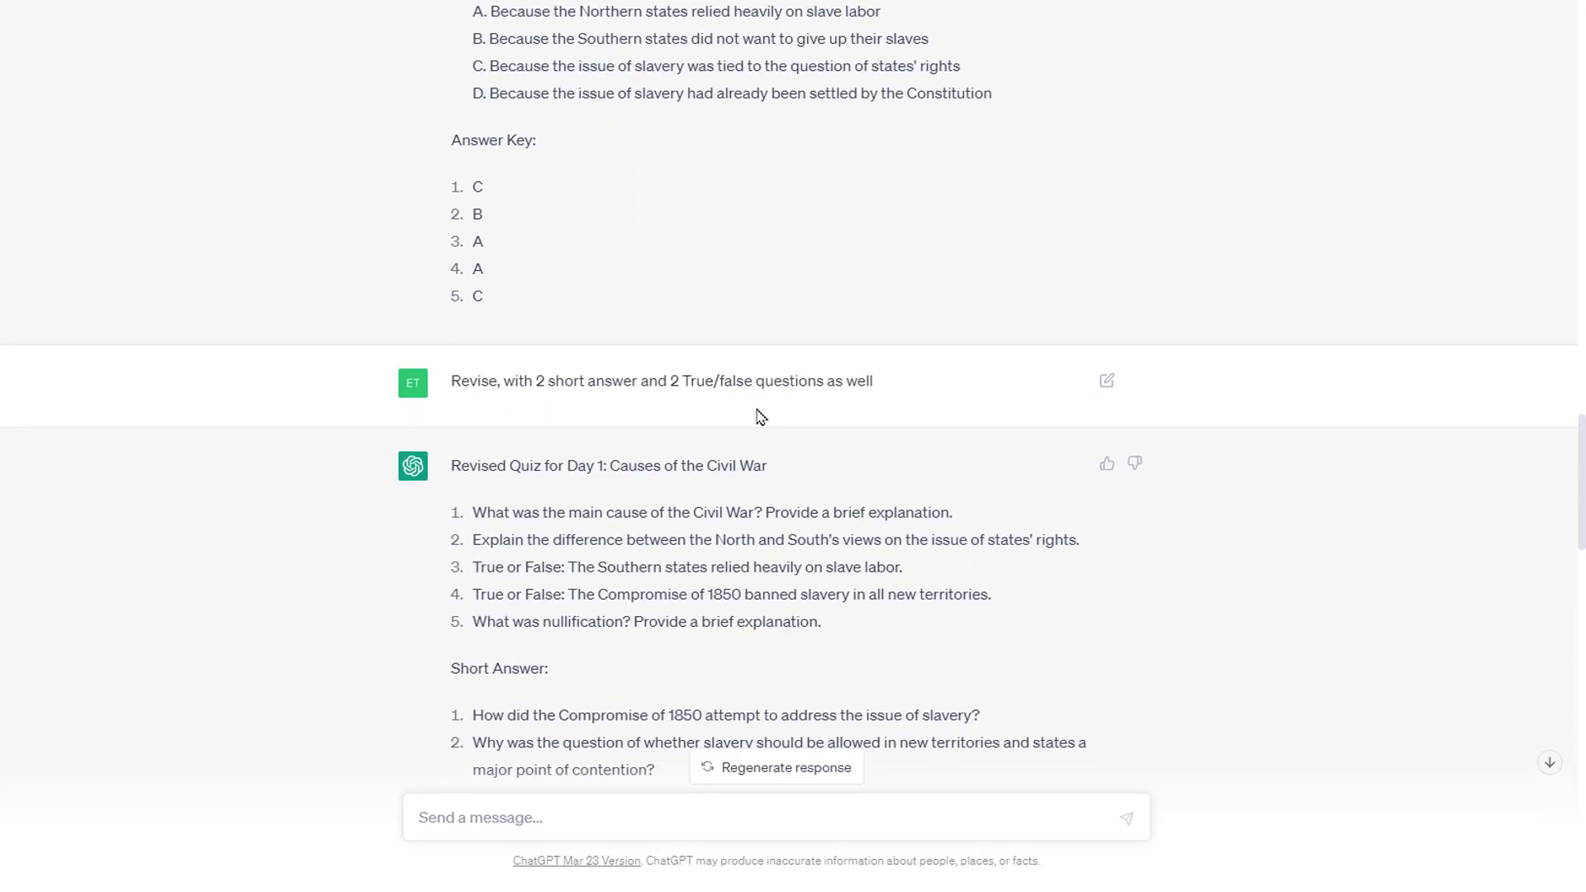
scroll(743, 388, down, 5)
Examine the Day 1 reflection assignment and its grading rubric, highlighting the one-page reflection instructions
scroll(593, 501, down, 9)
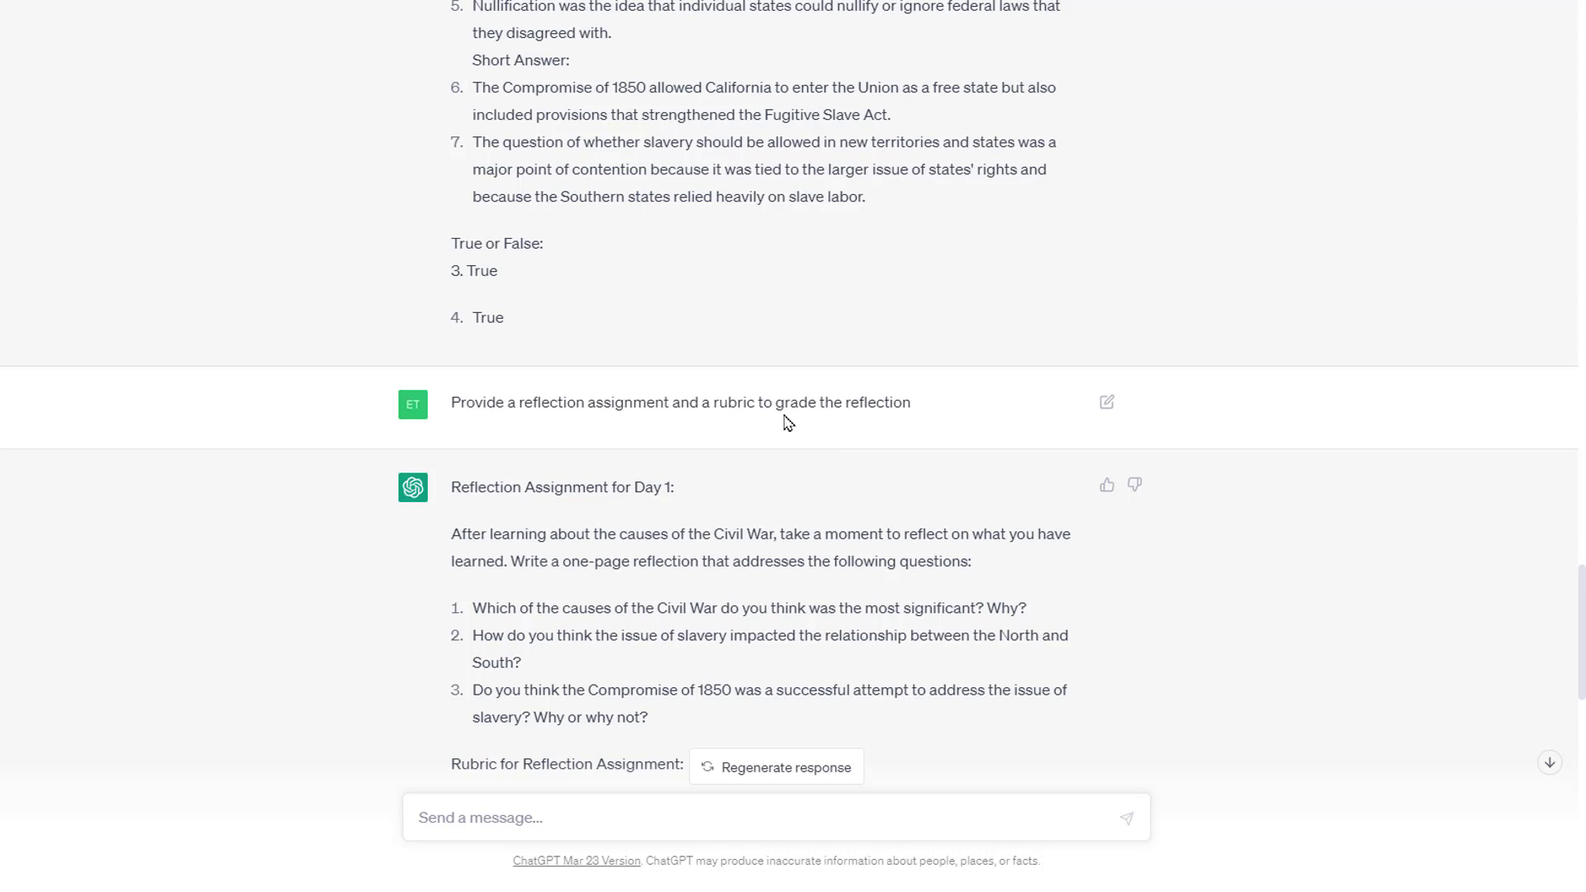
scroll(842, 422, down, 2)
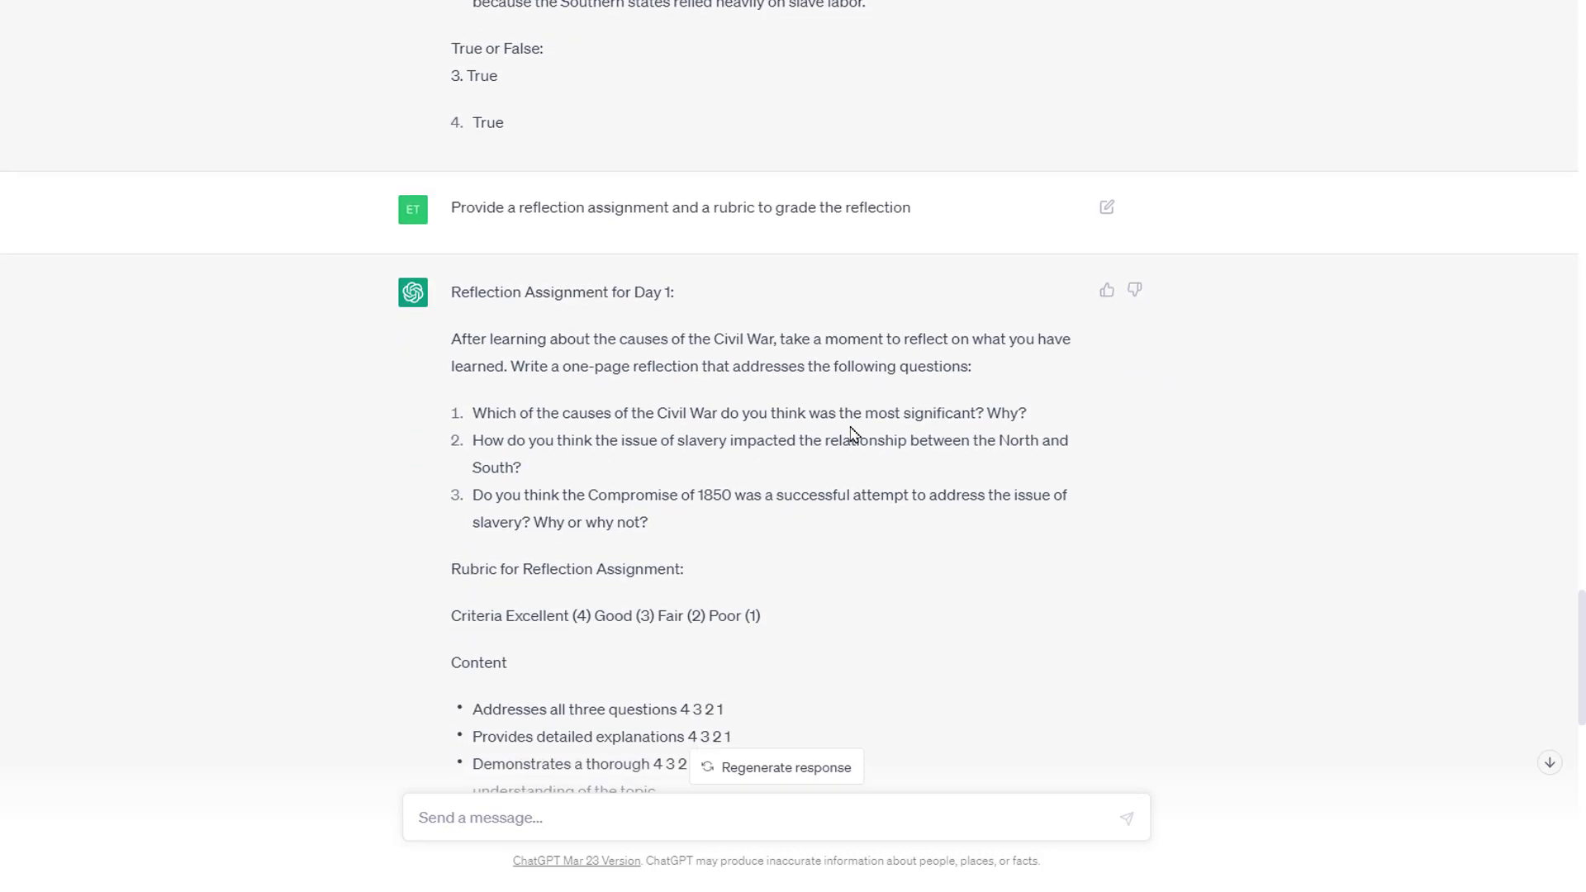
drag(548, 340, 751, 392)
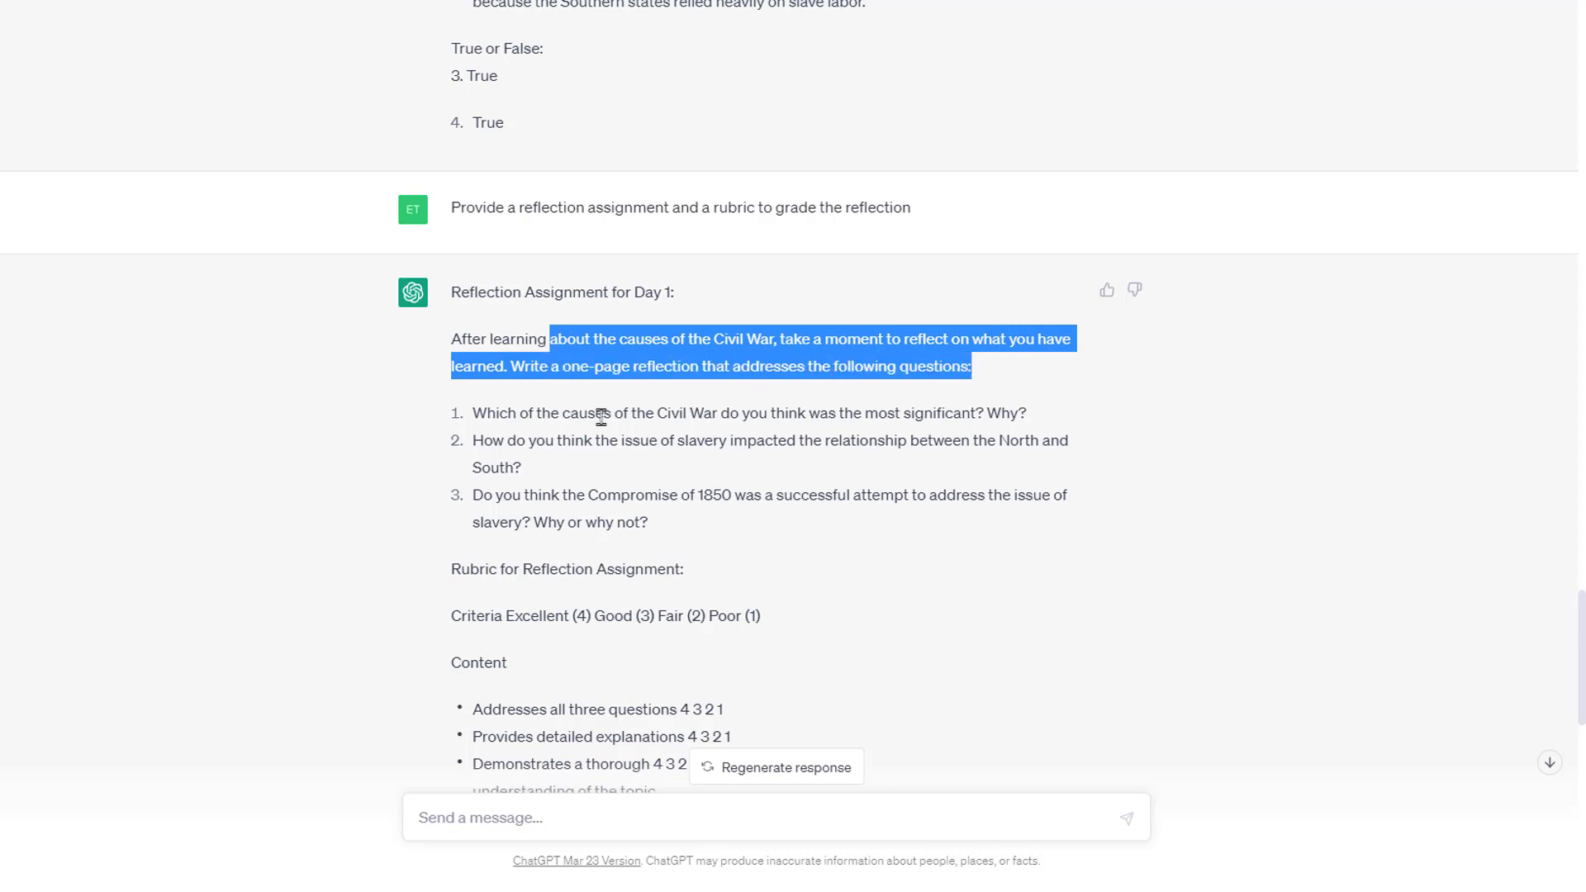
click(799, 387)
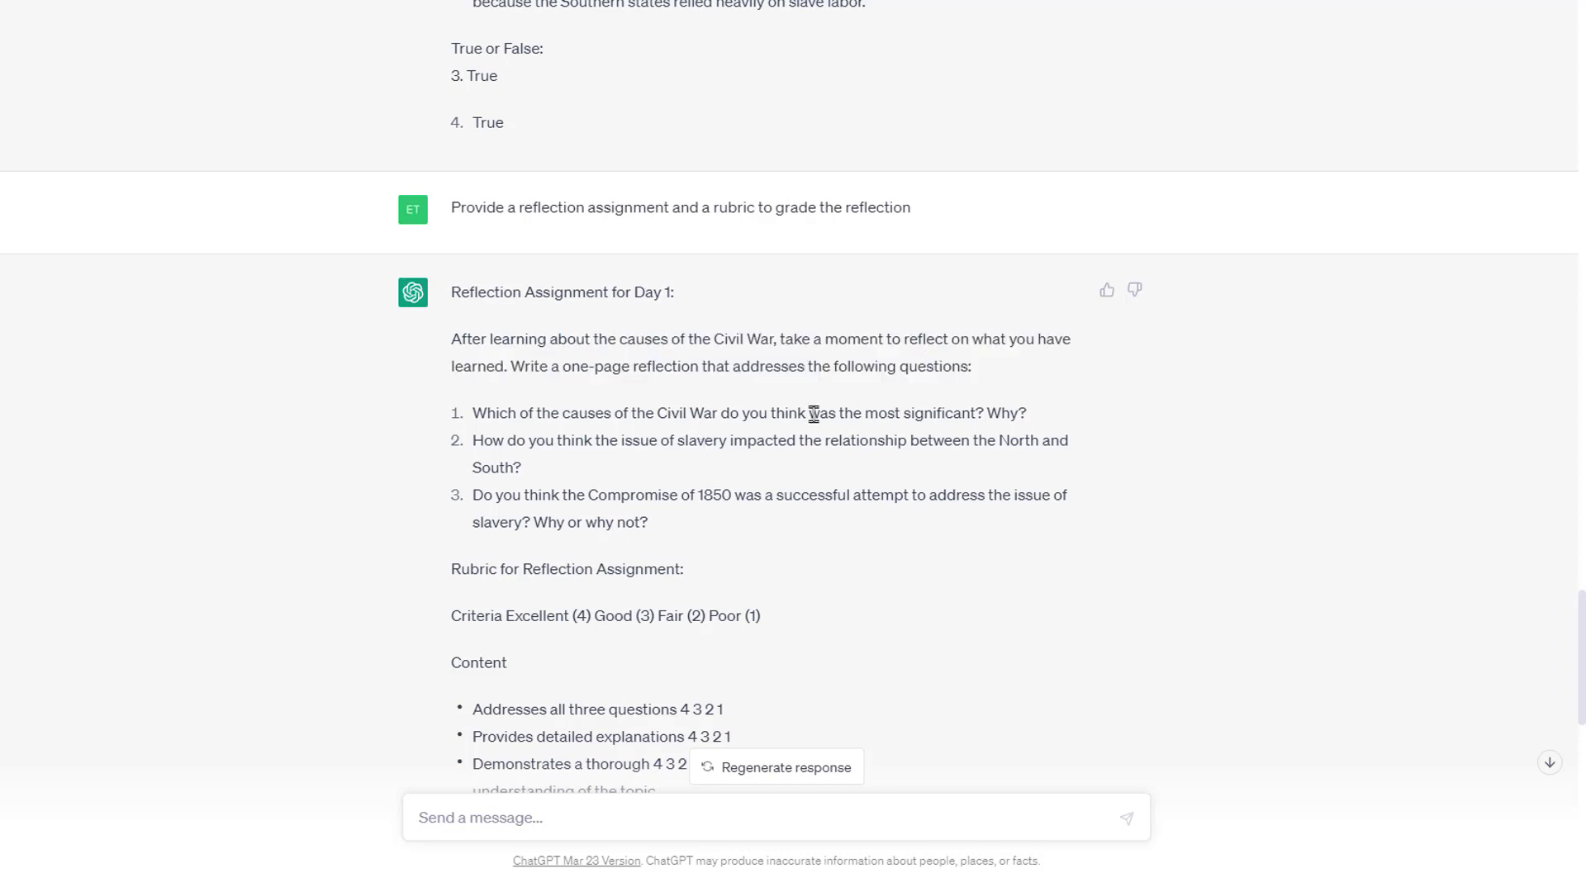
Read through the three Day 1 reflection questions, highlighting each one individually and then all three together
drag(520, 413, 1047, 409)
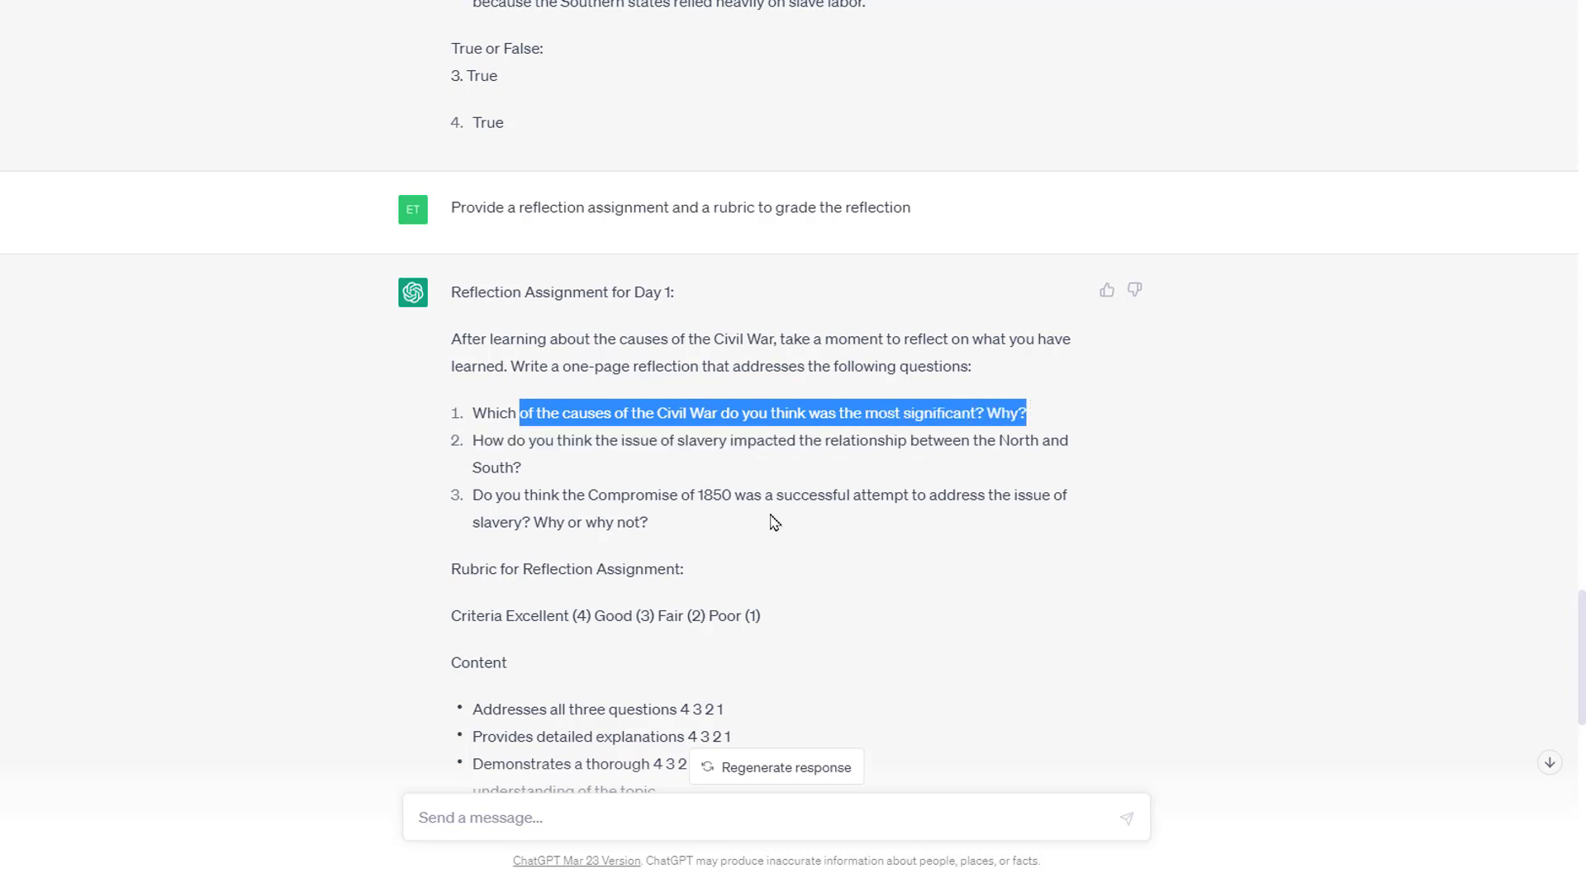
drag(472, 440, 806, 480)
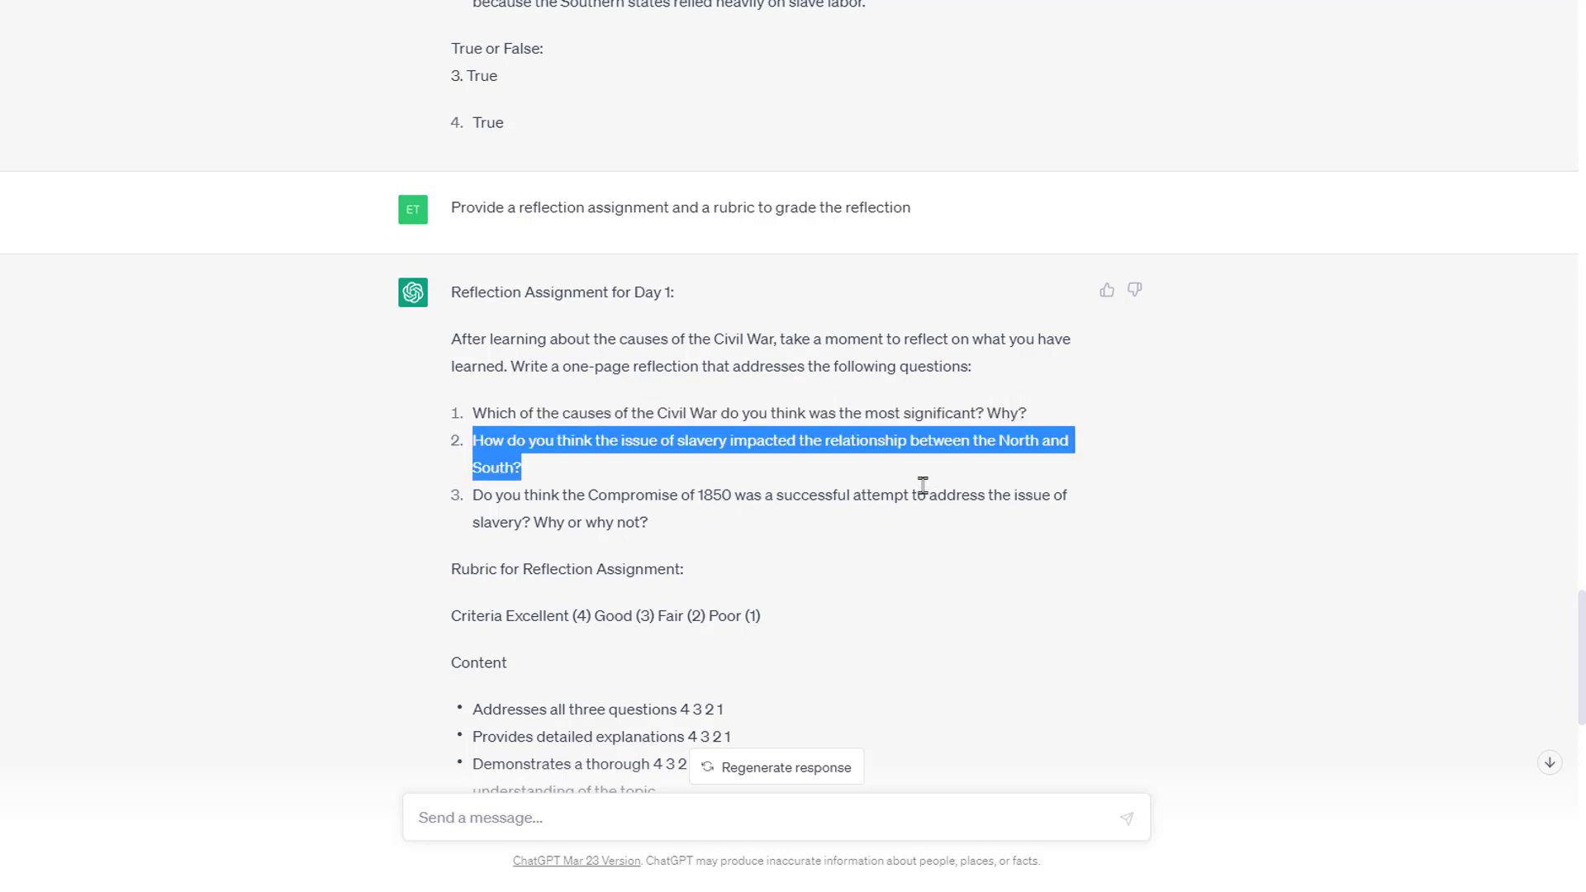
click(562, 519)
drag(577, 494, 794, 532)
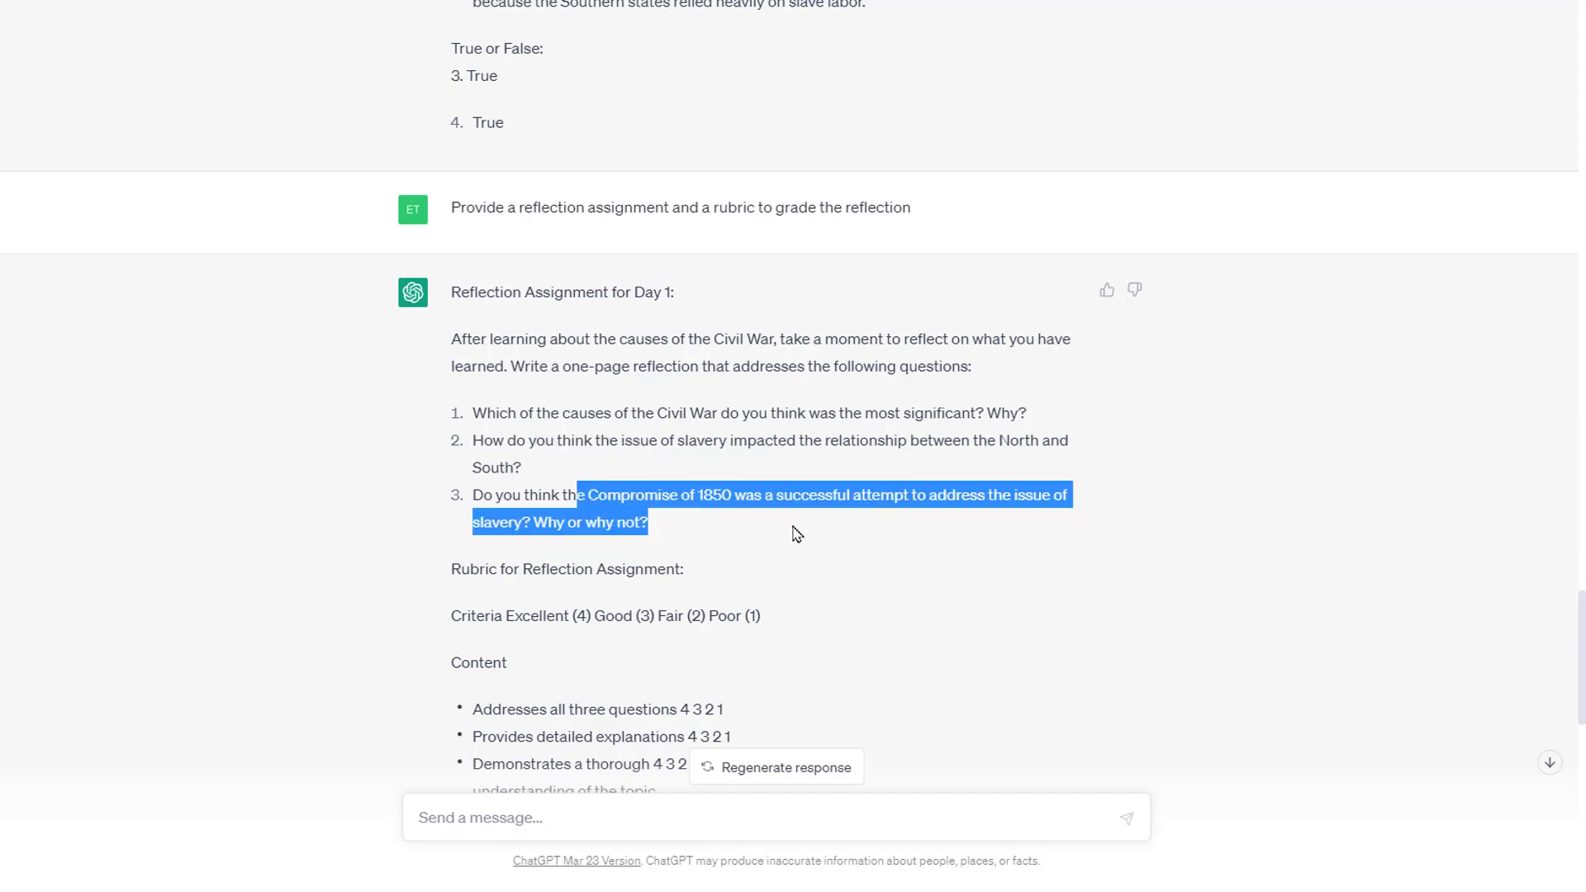
click(857, 537)
drag(647, 522, 480, 419)
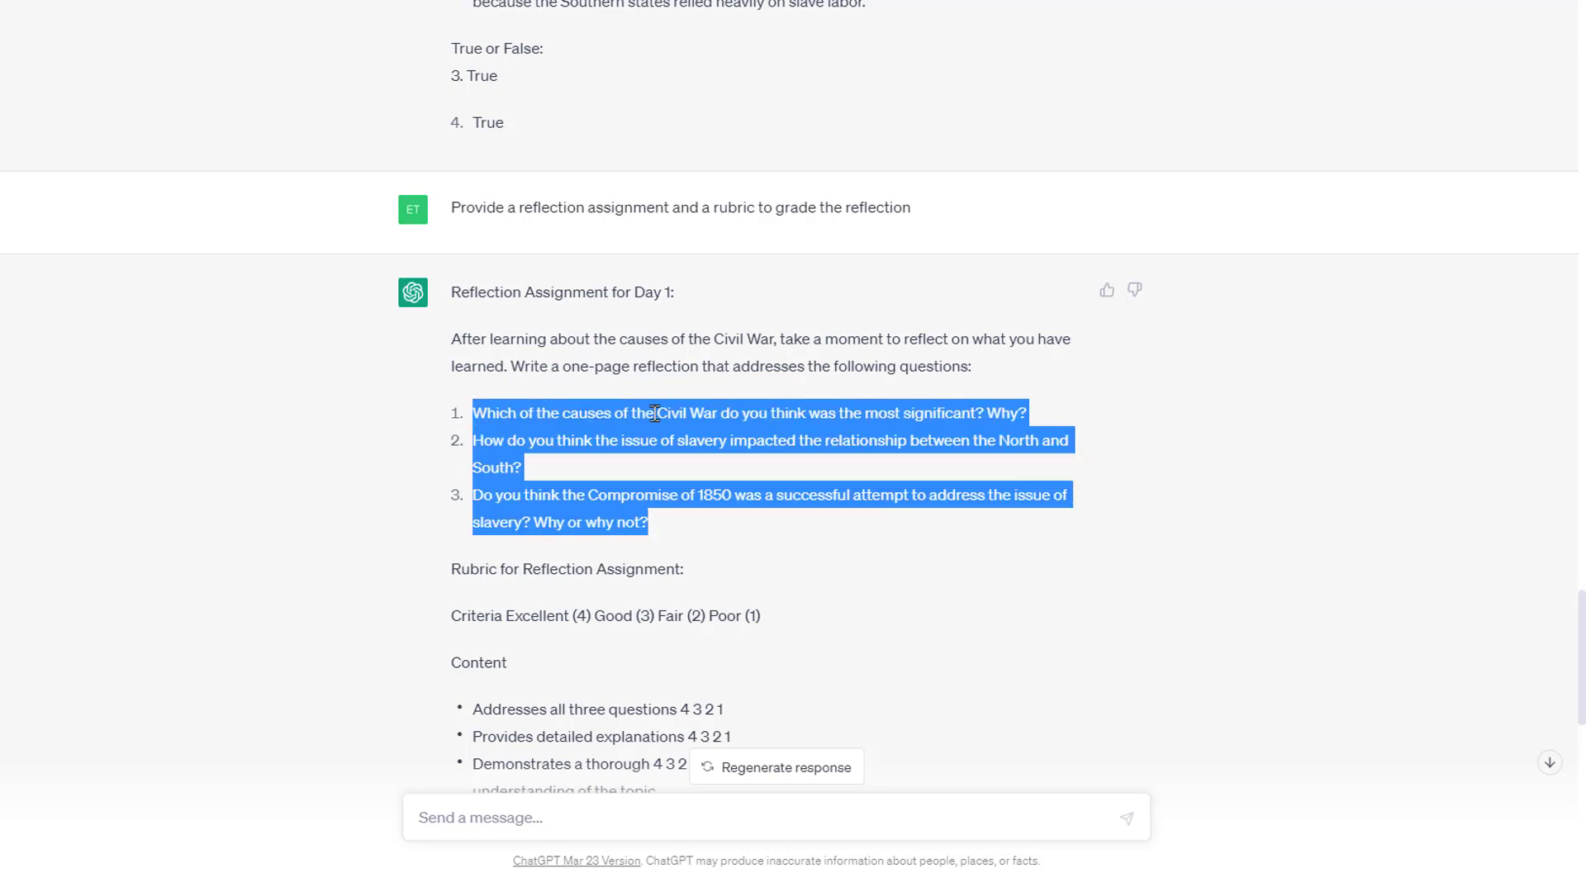
click(579, 471)
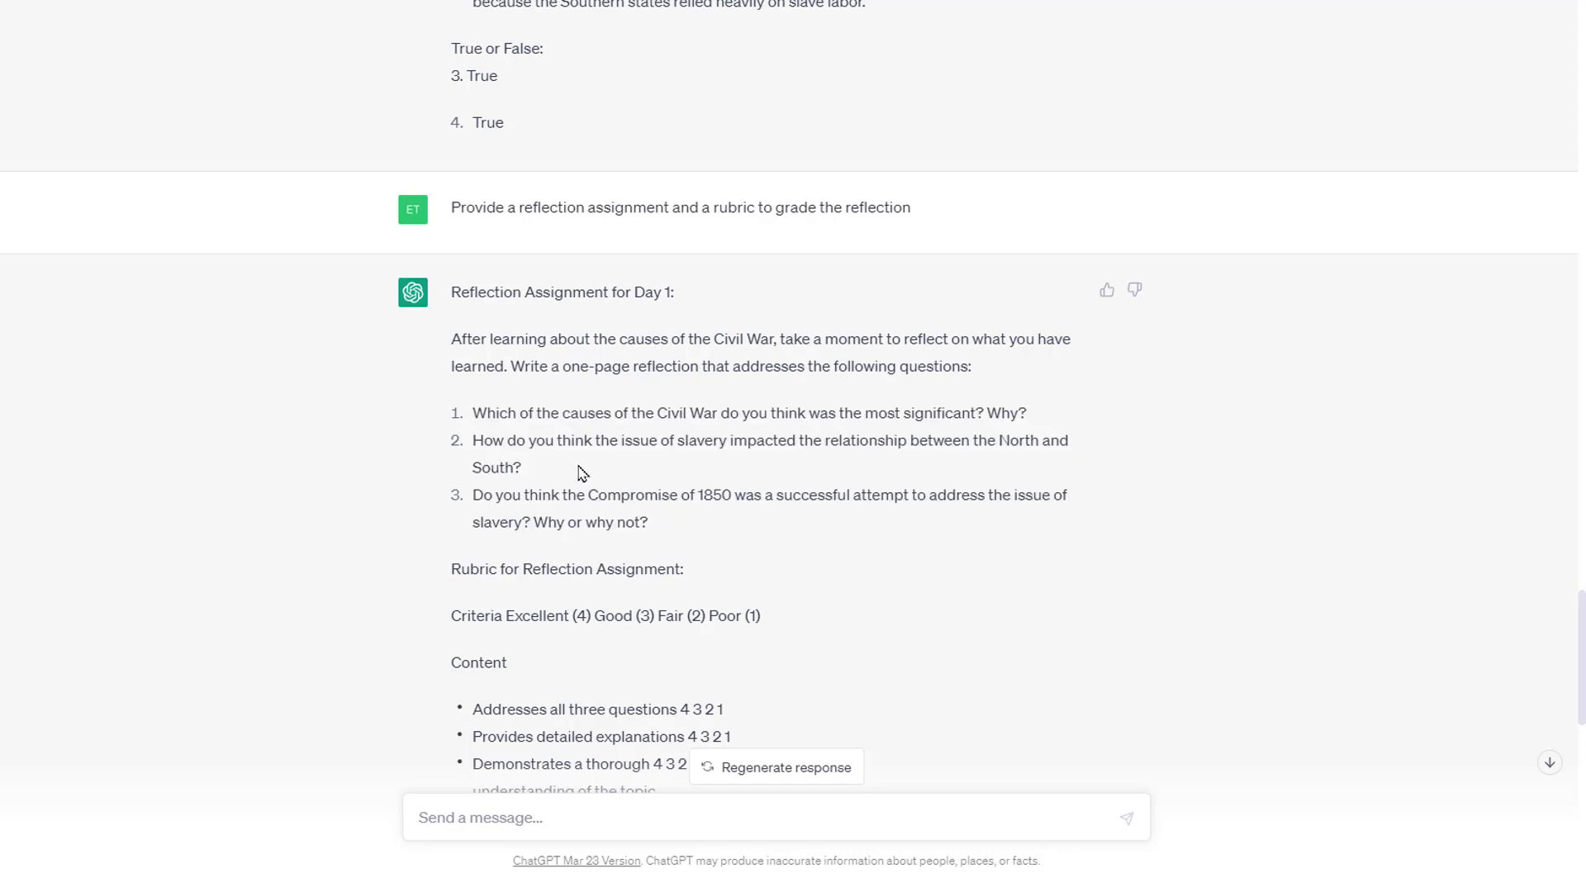
Review the reflection rubric and its table version, highlighting the prompt "display that rubric in a table"
scroll(620, 439, down, 6)
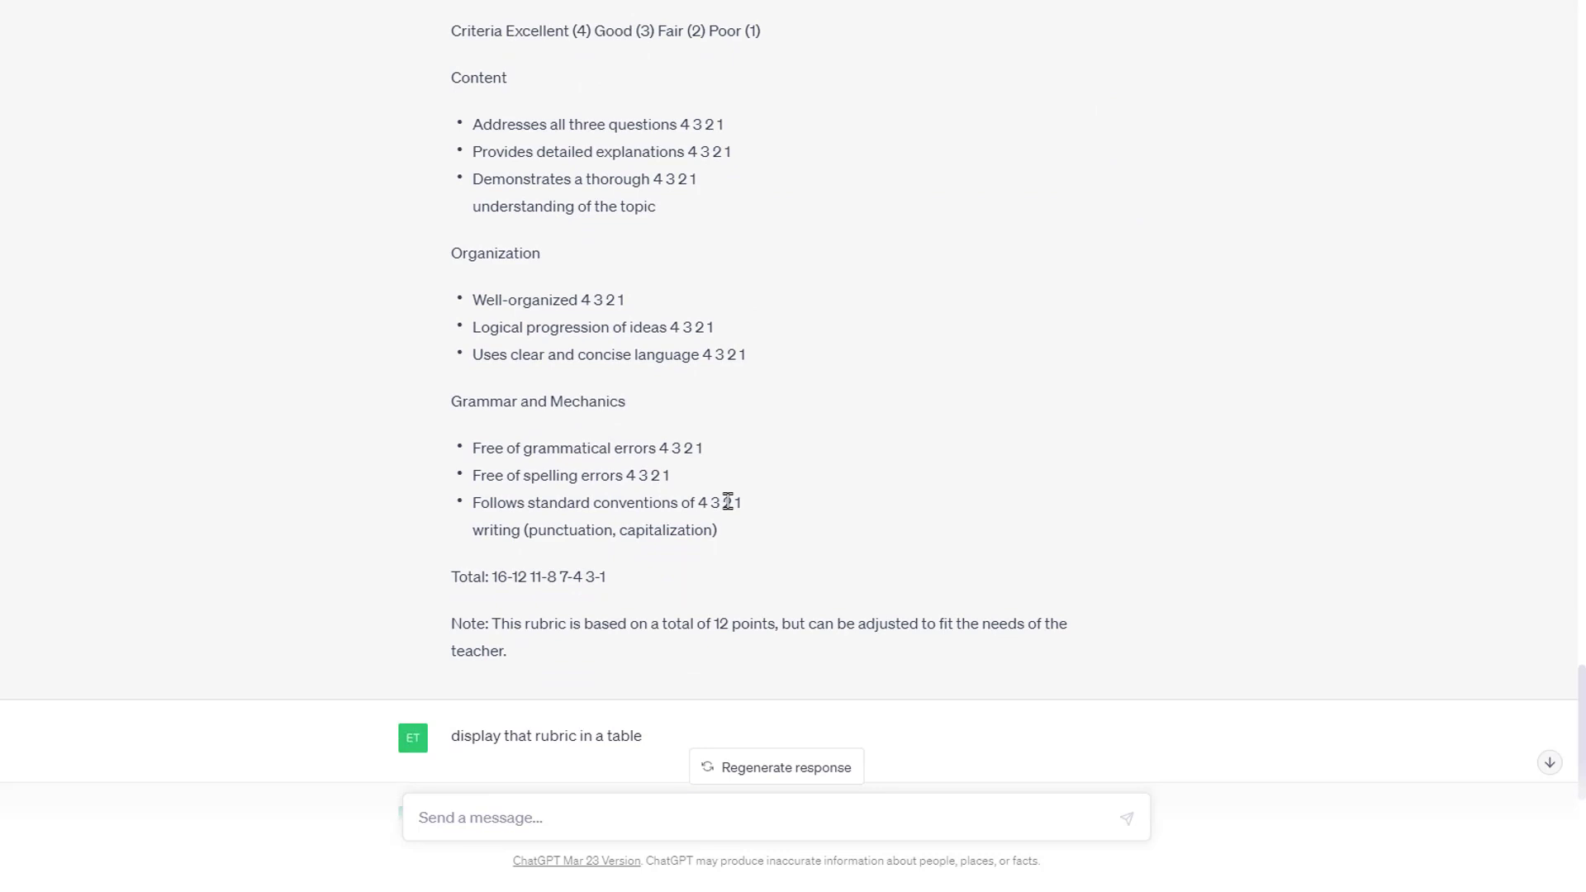
drag(618, 331, 829, 333)
click(973, 324)
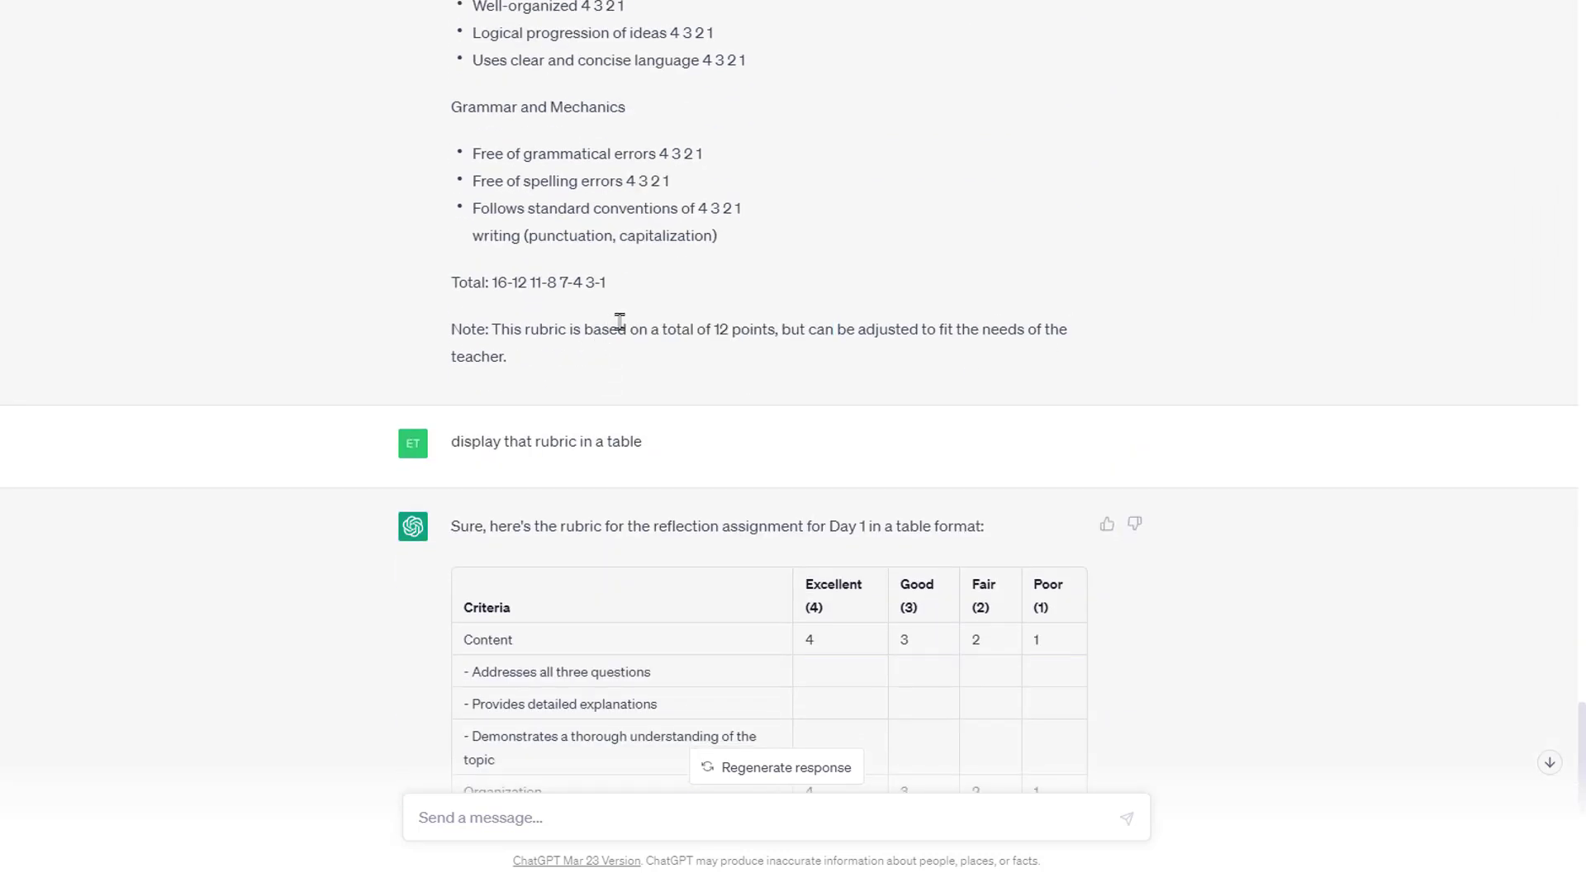
scroll(619, 319, down, 4)
drag(463, 150, 732, 216)
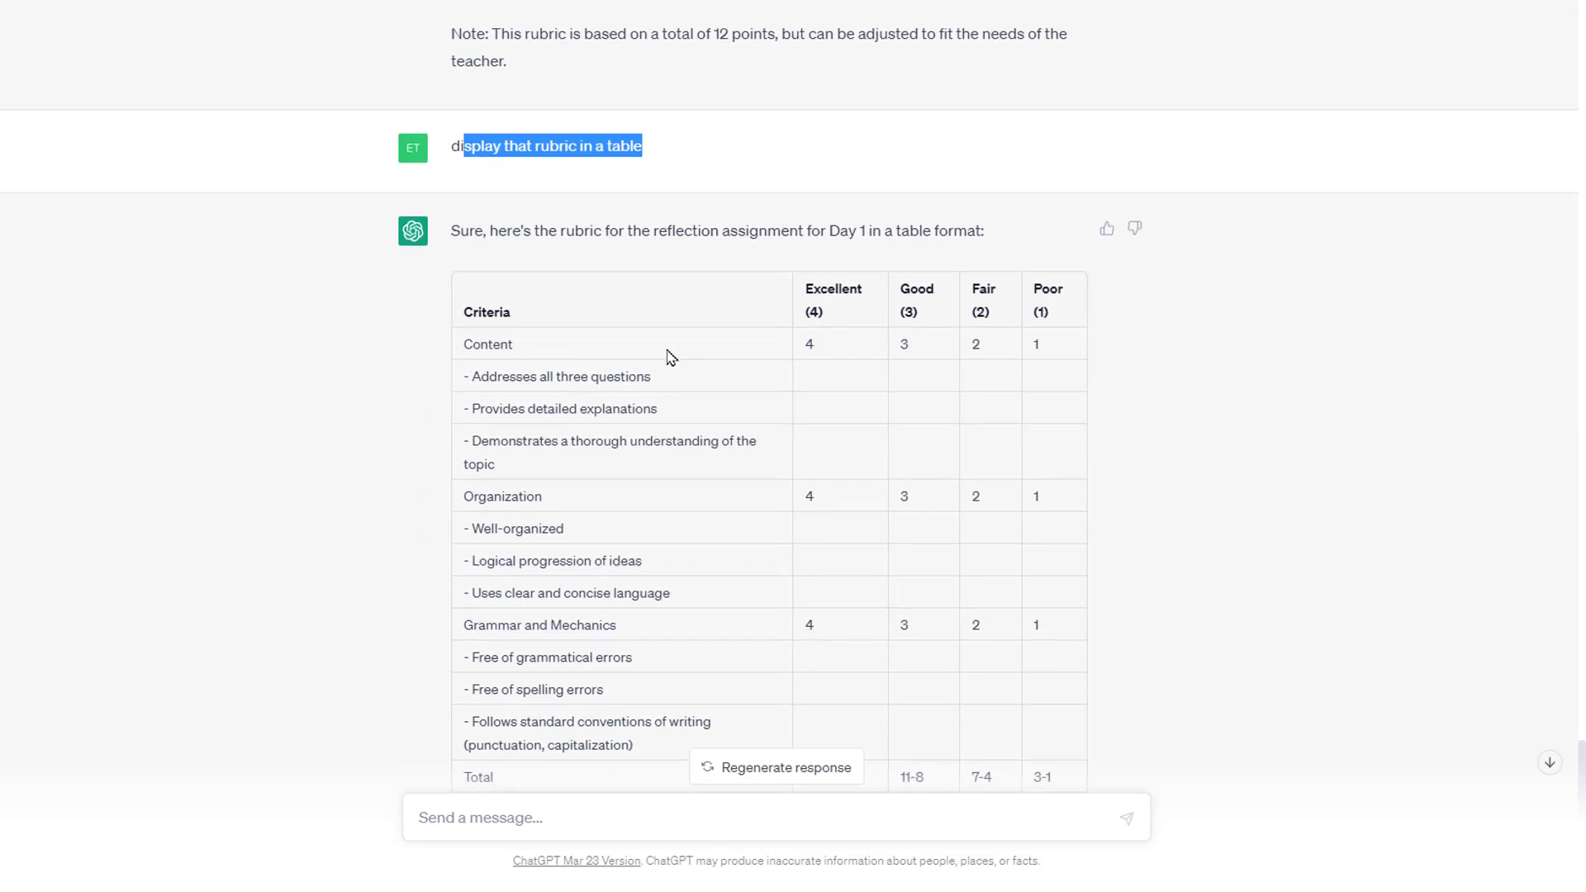
scroll(666, 353, down, 2)
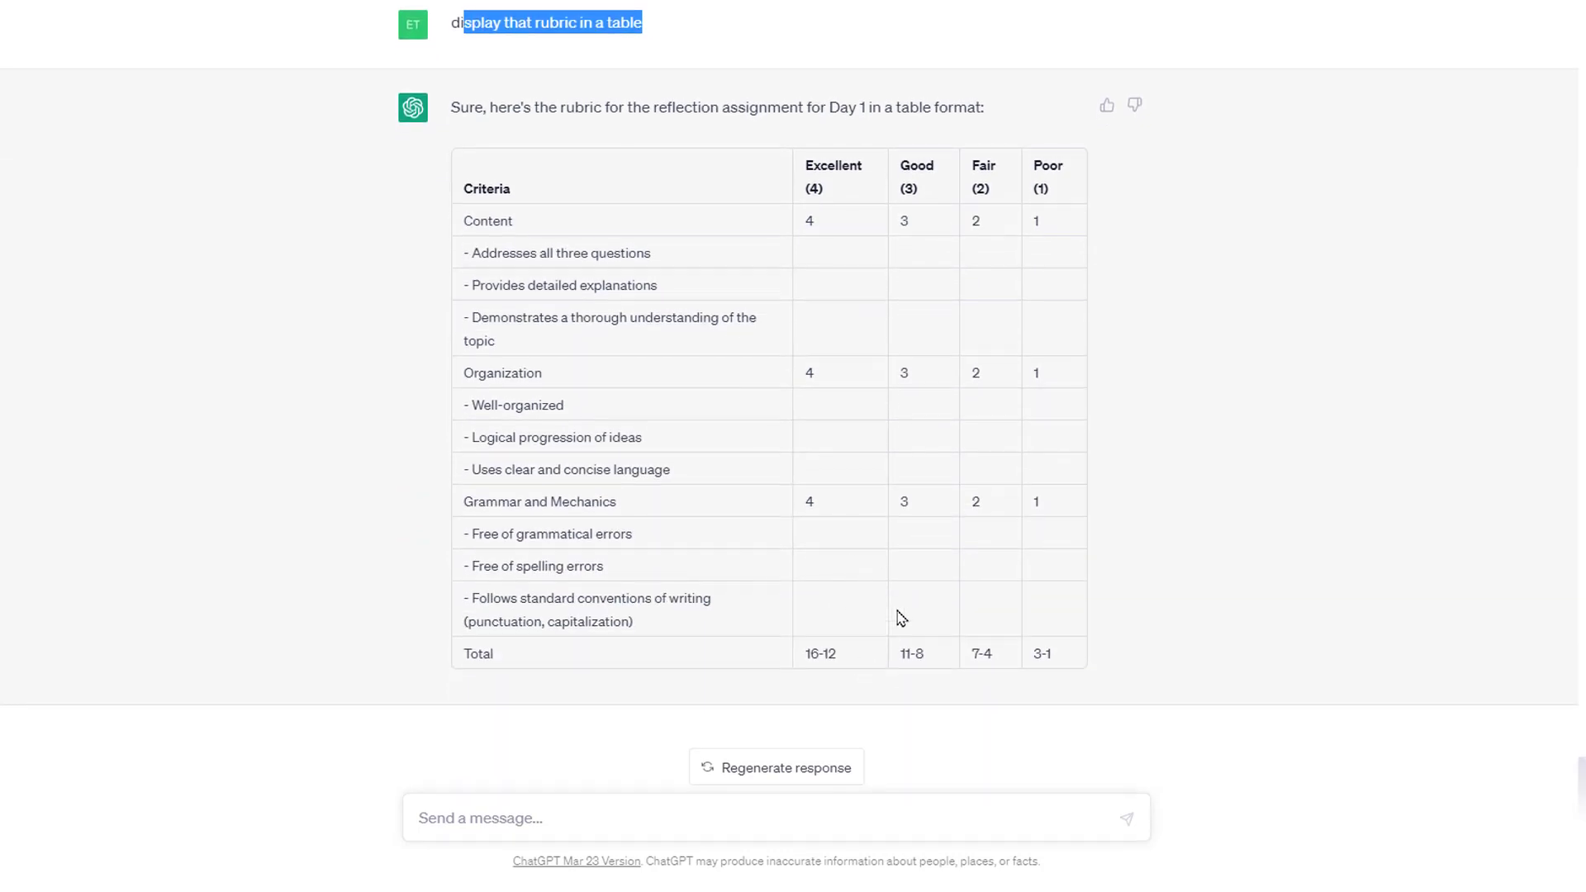
Examine the high school Persuasive Essay rubric table, highlighting the Counterarguments & Rebuttal criterion
scroll(899, 616, up, 2)
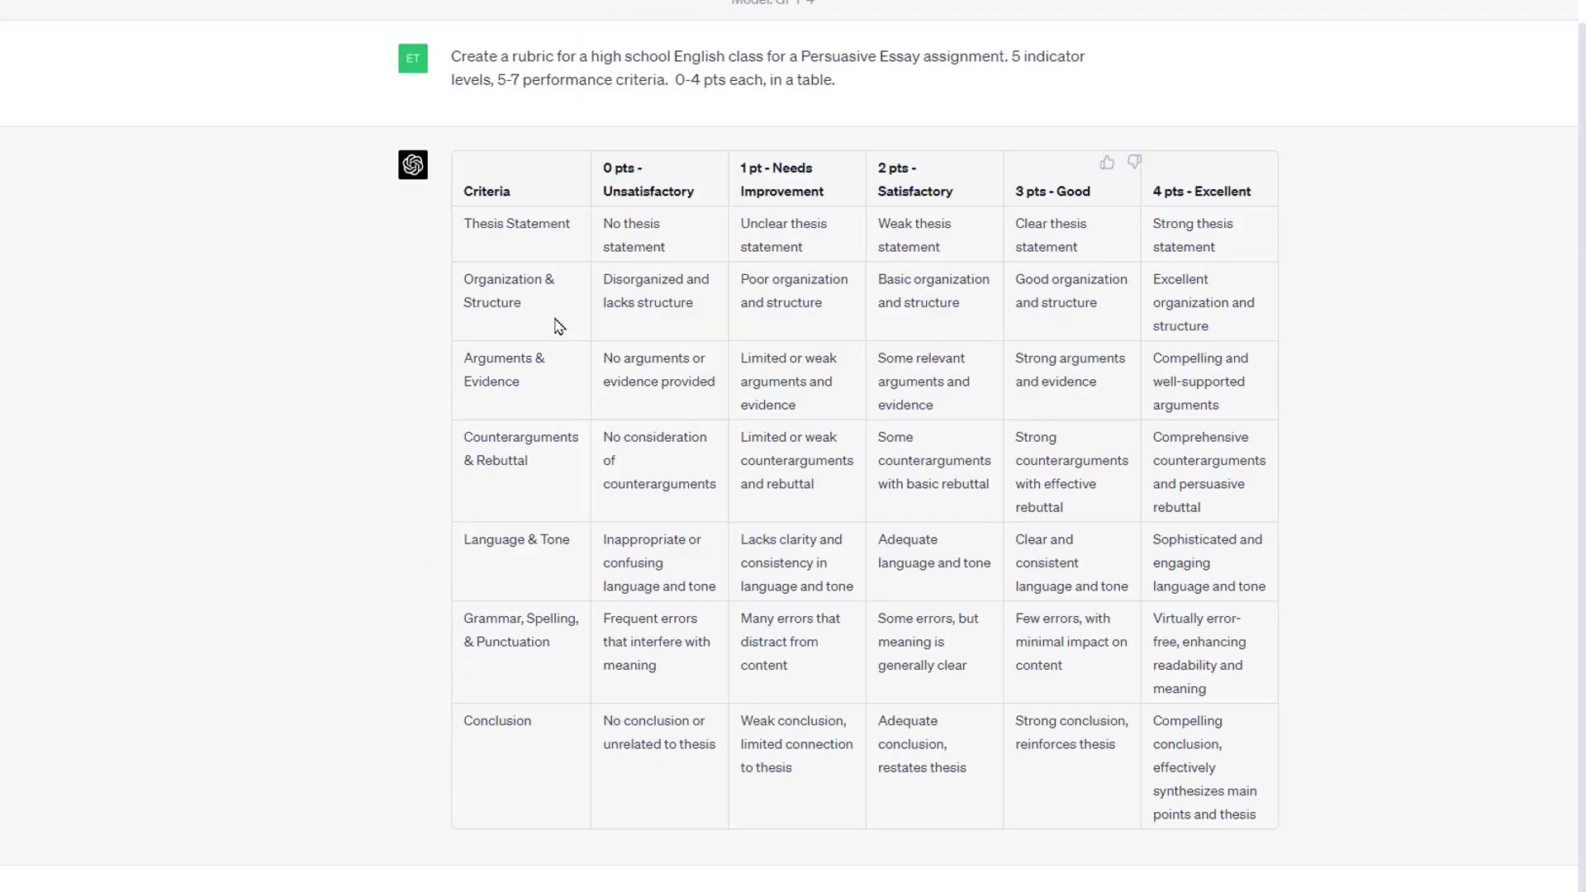
scroll(602, 322, up, 1)
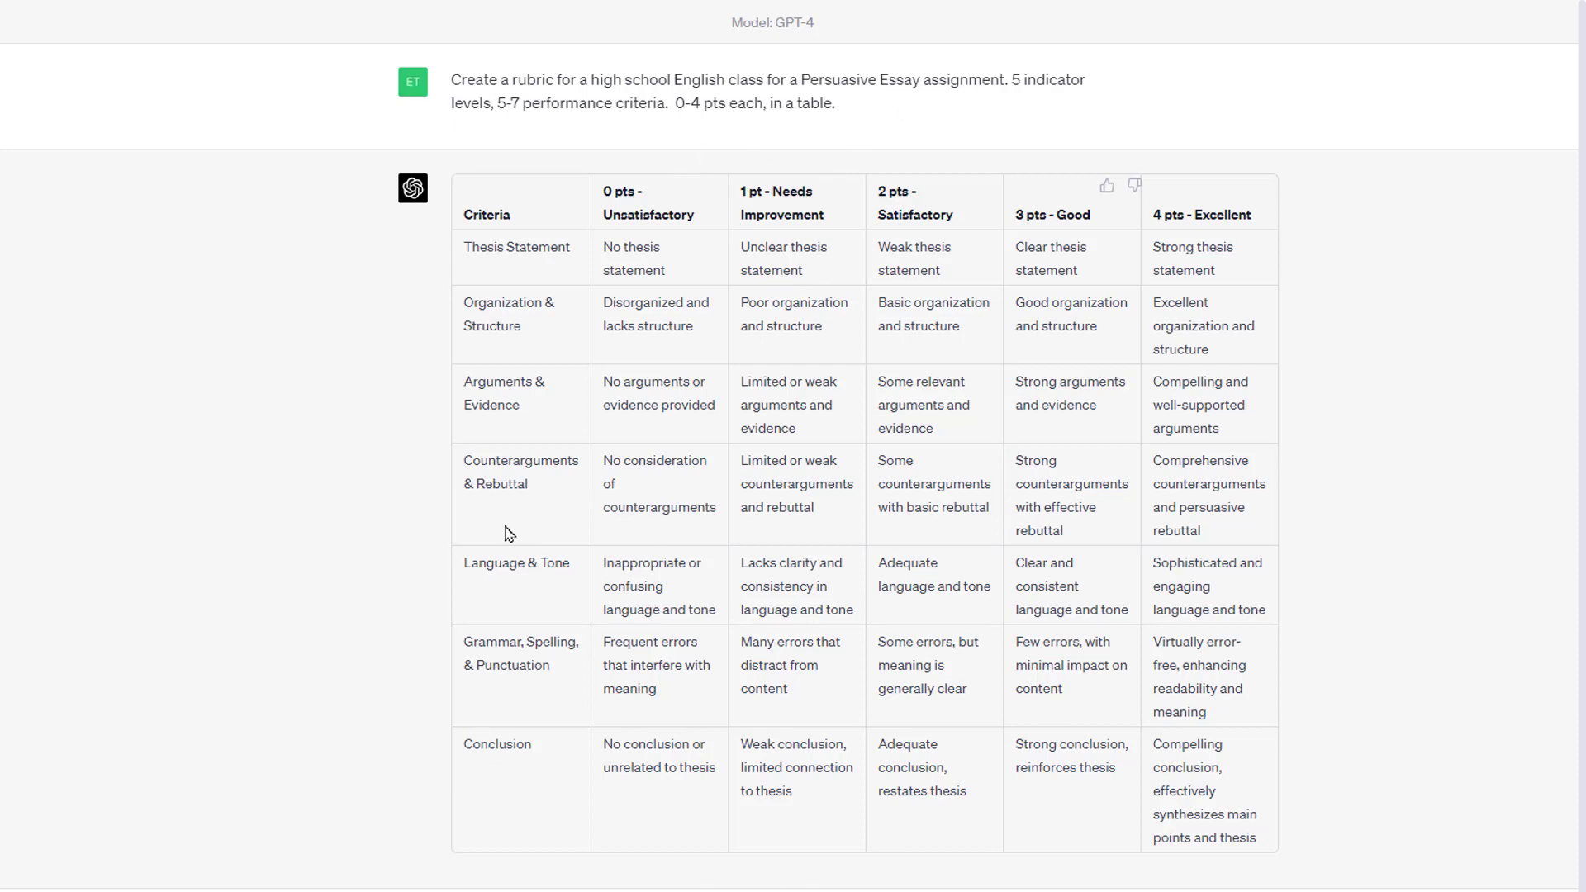
drag(473, 459, 647, 496)
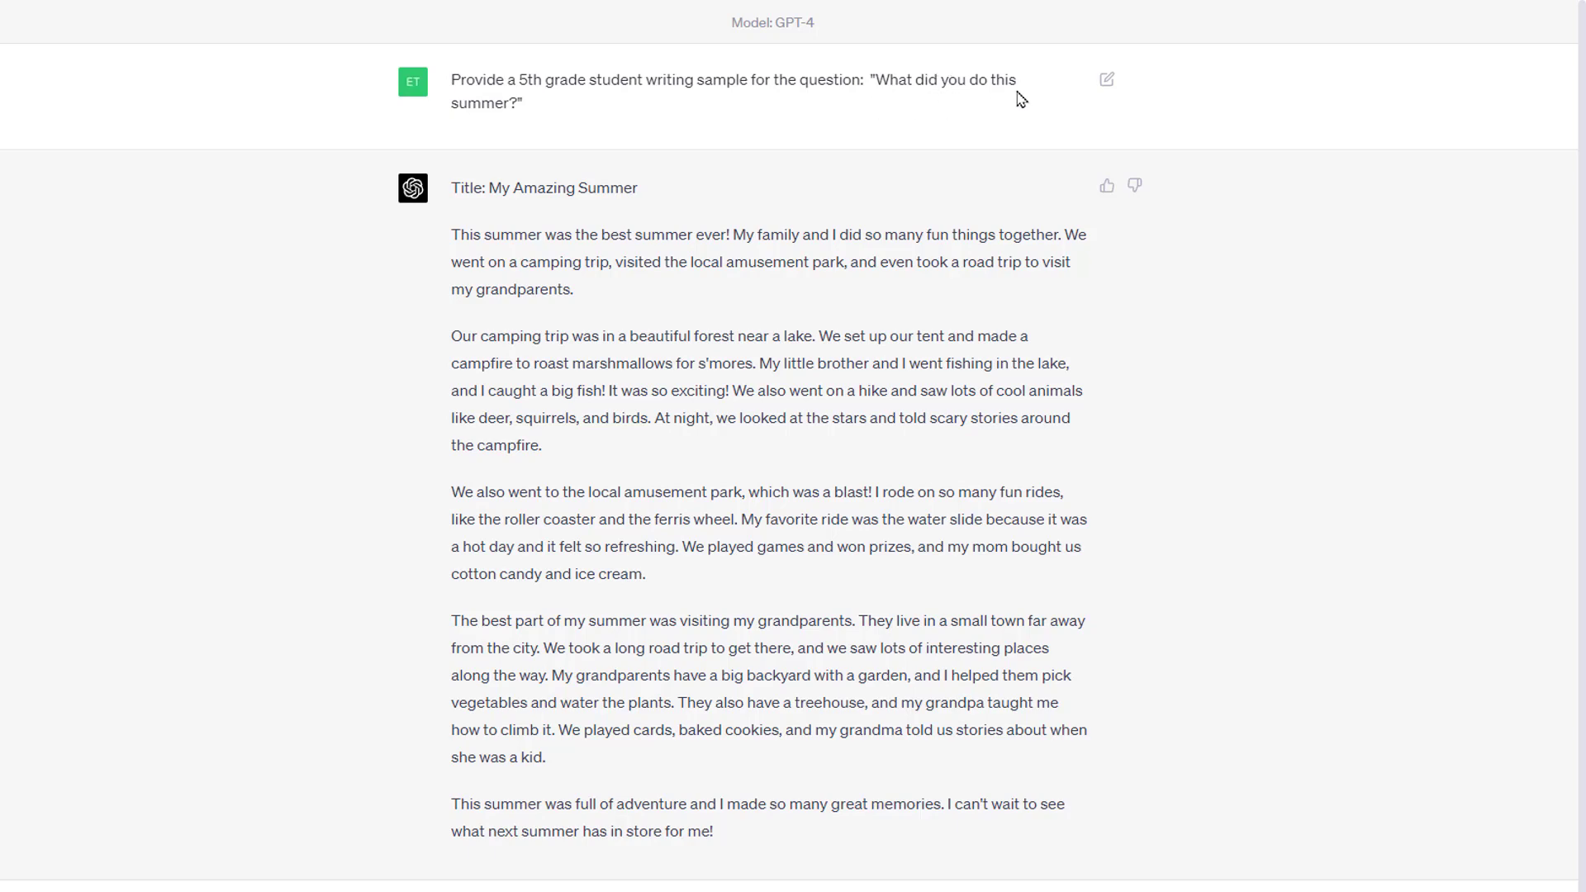
Send a follow-up request on the 5th grade summer writing sample: "Revise that as if it would score a C on the assignment"
drag(475, 207, 661, 673)
click(661, 673)
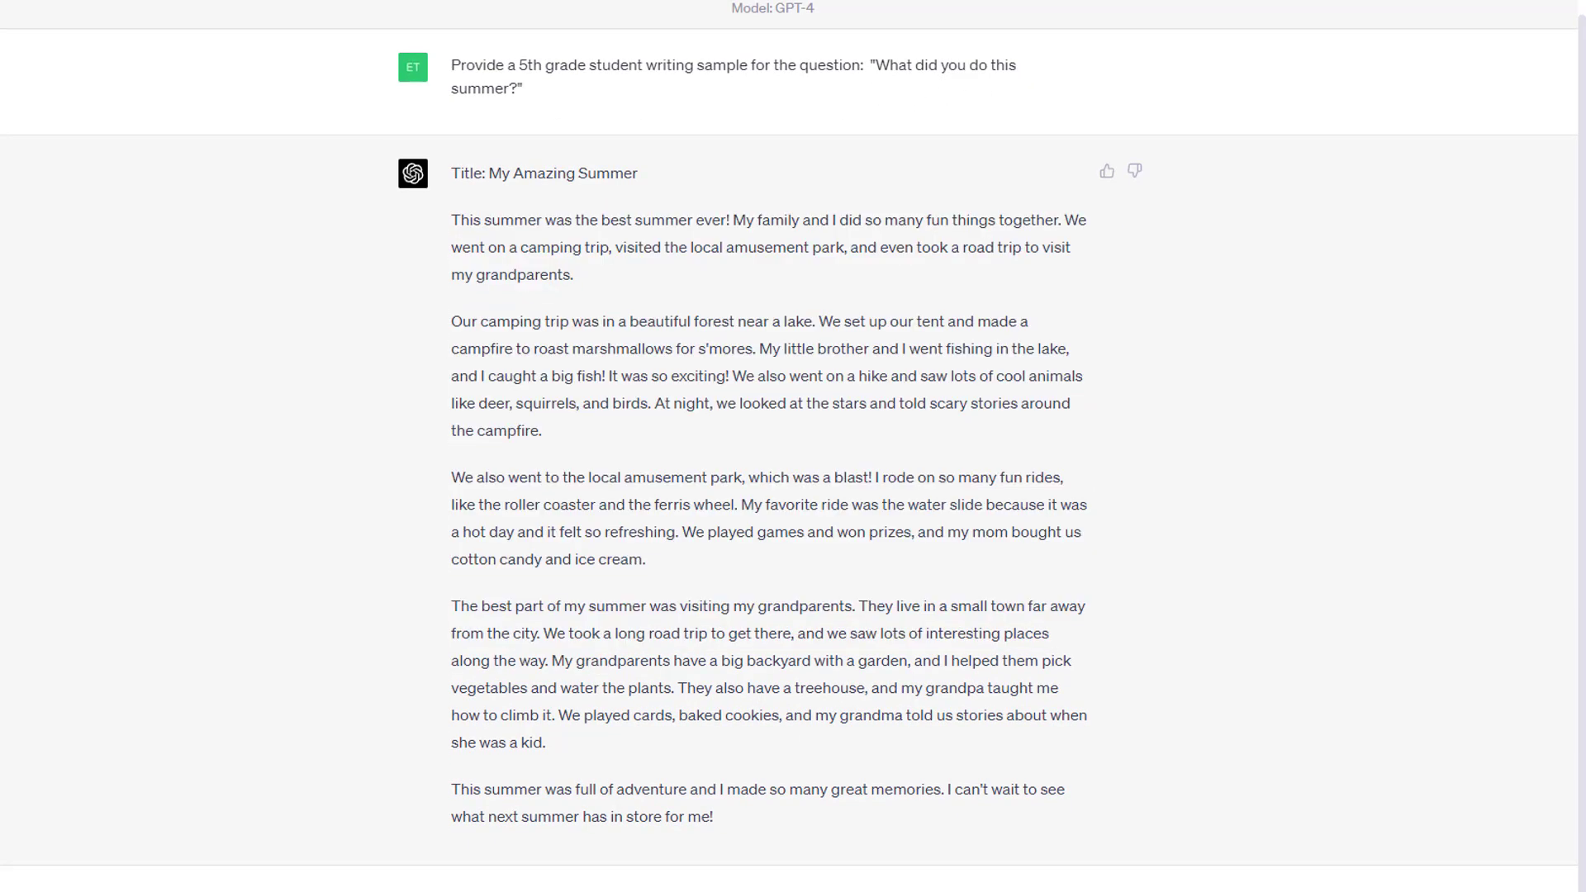
text(Revi)
text(se that)
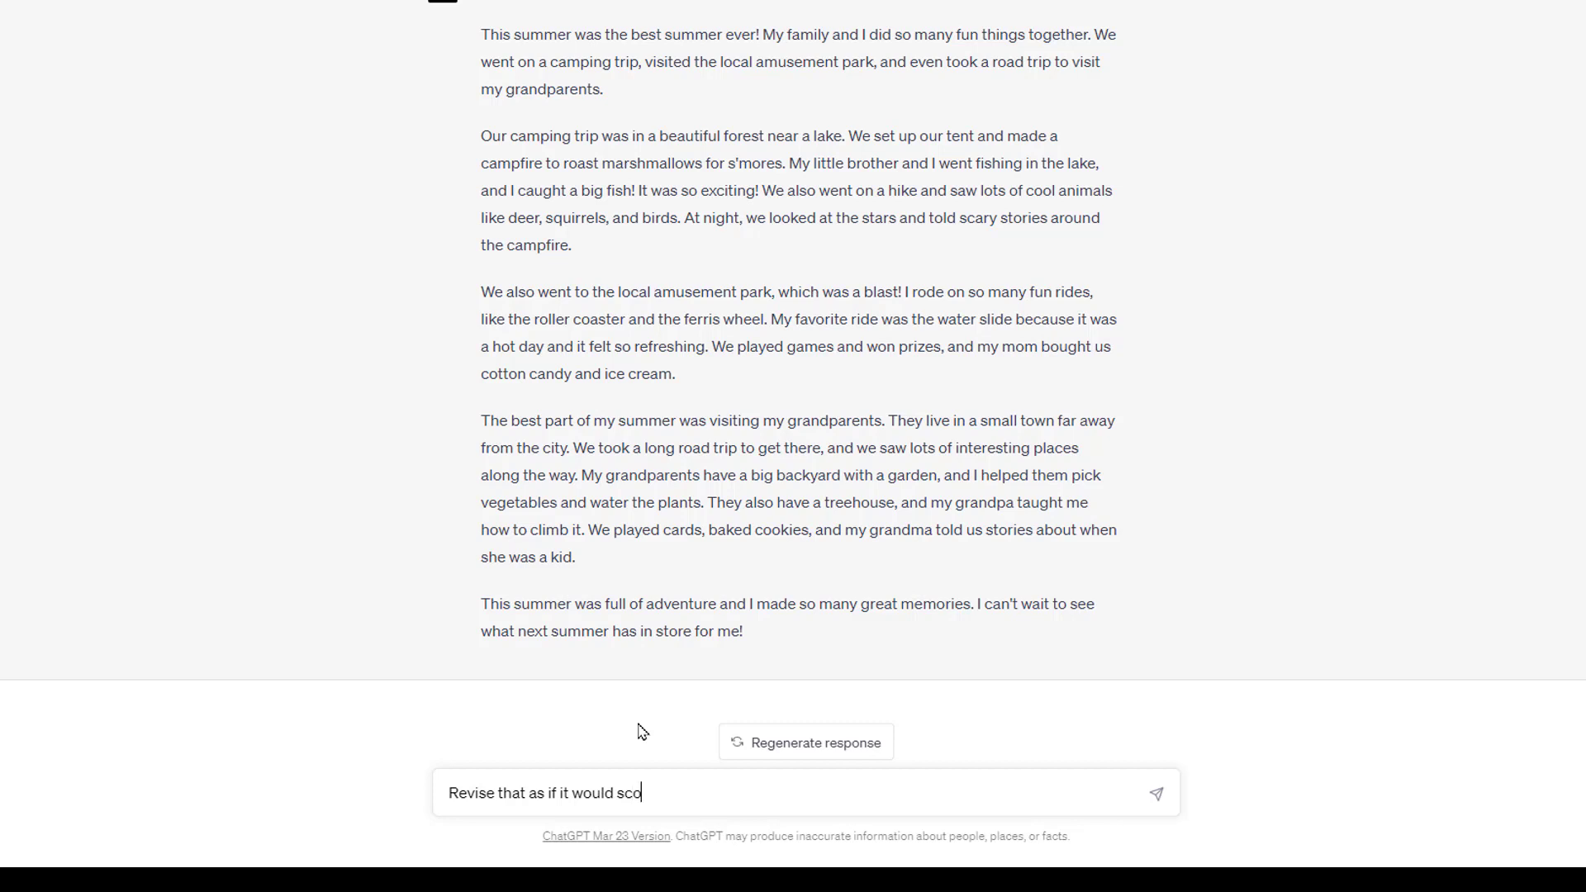
text(as if it would score a C on the assignment)
key(Return)
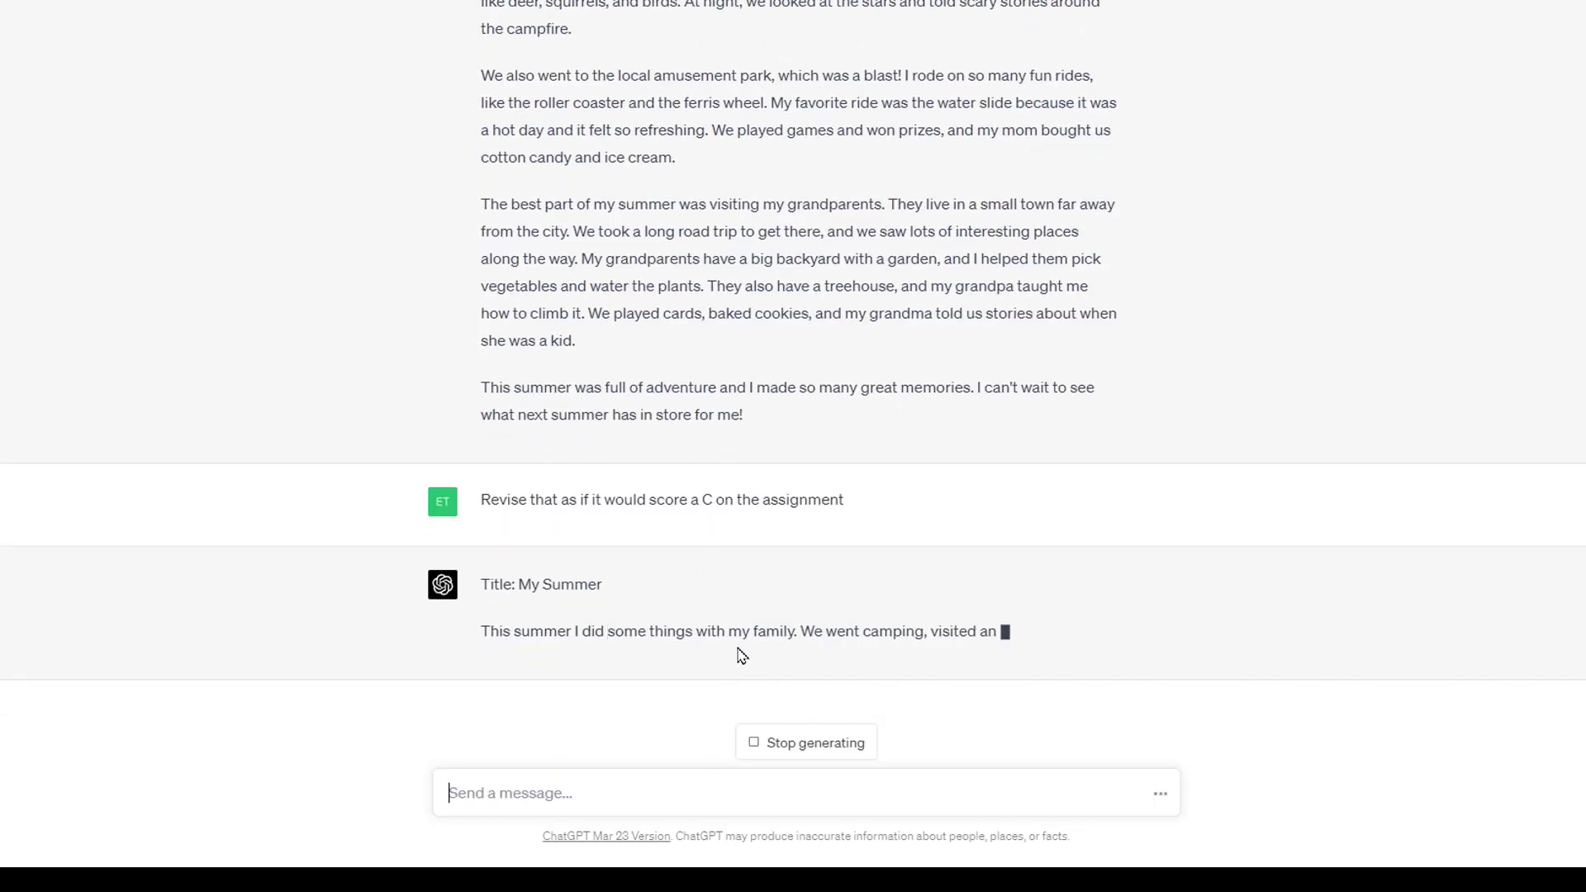
Compare the C-level revision of the summer writing sample with the original "My Amazing Summer" text
scroll(711, 612, up, 1)
scroll(698, 640, down, 2)
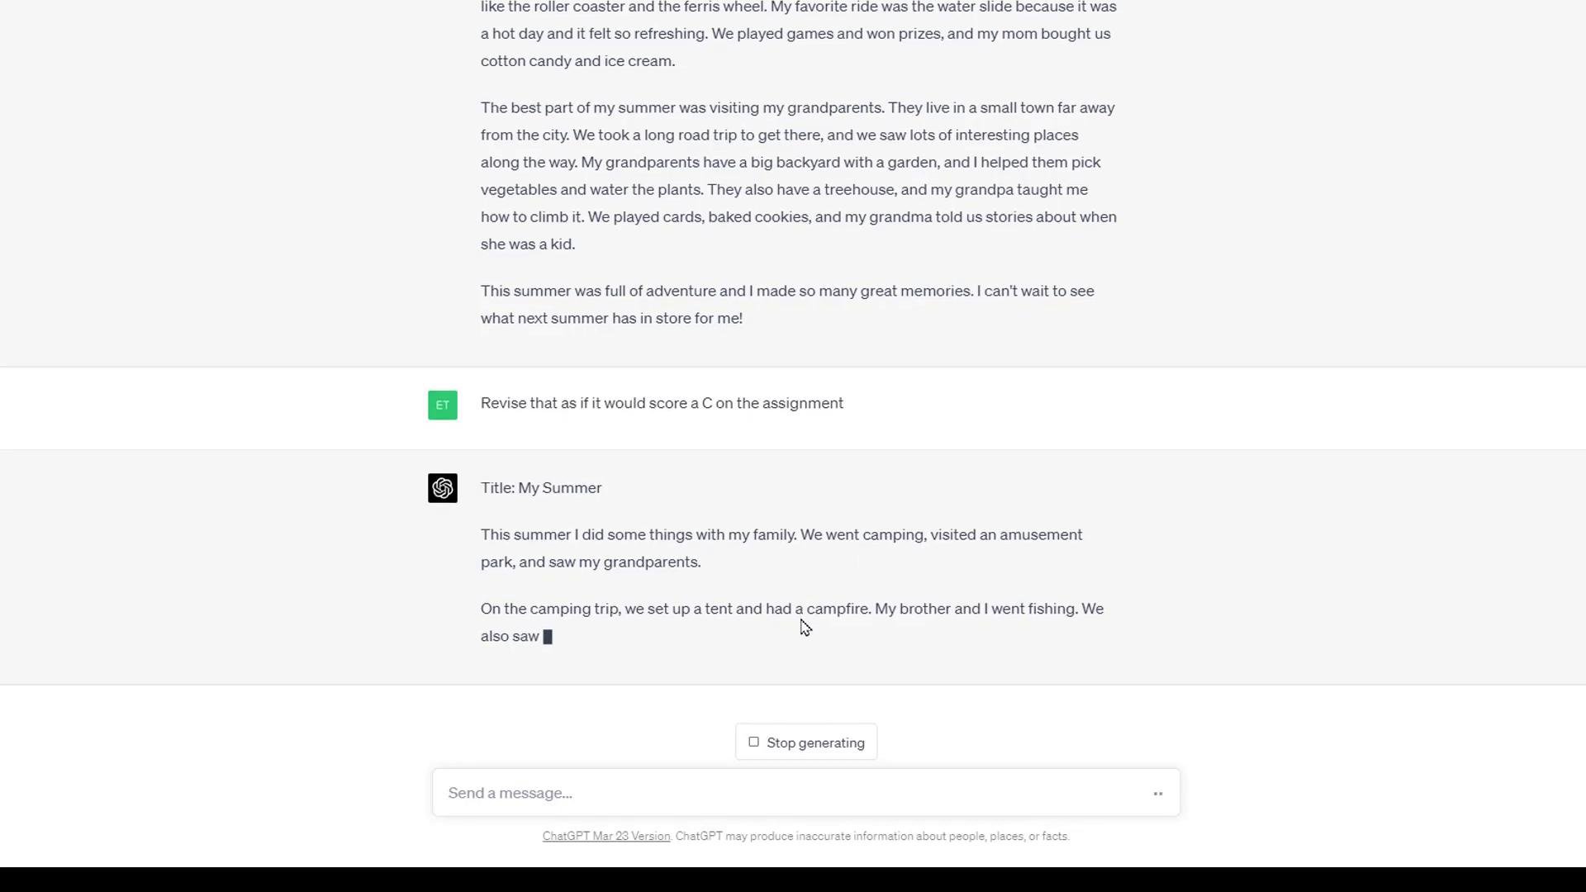
scroll(744, 446, up, 4)
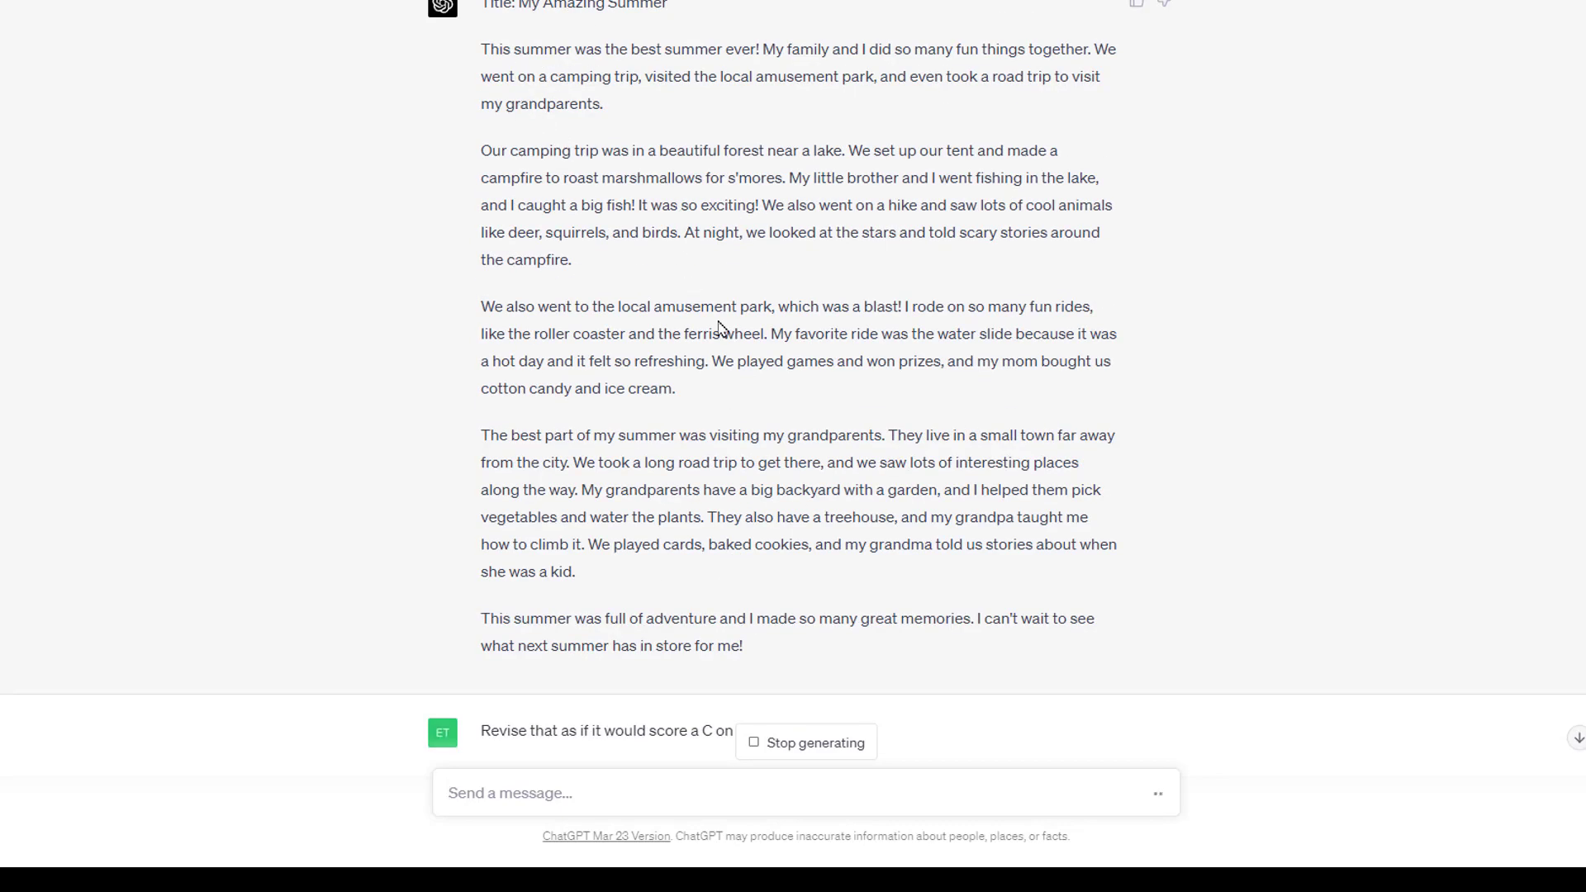
scroll(723, 356, down, 2)
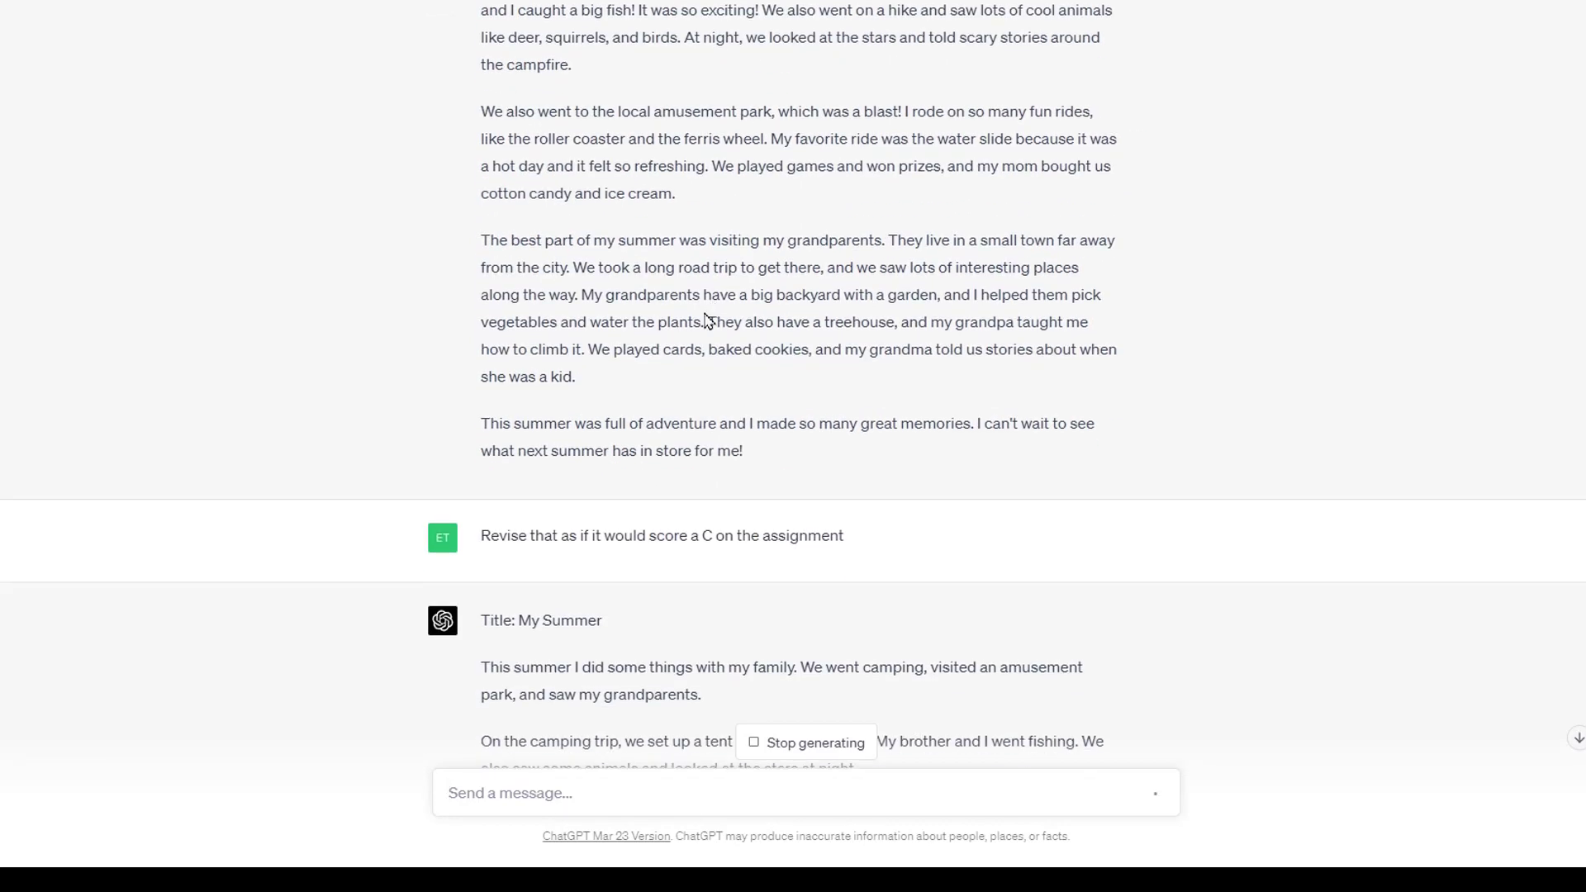
scroll(757, 324, down, 2)
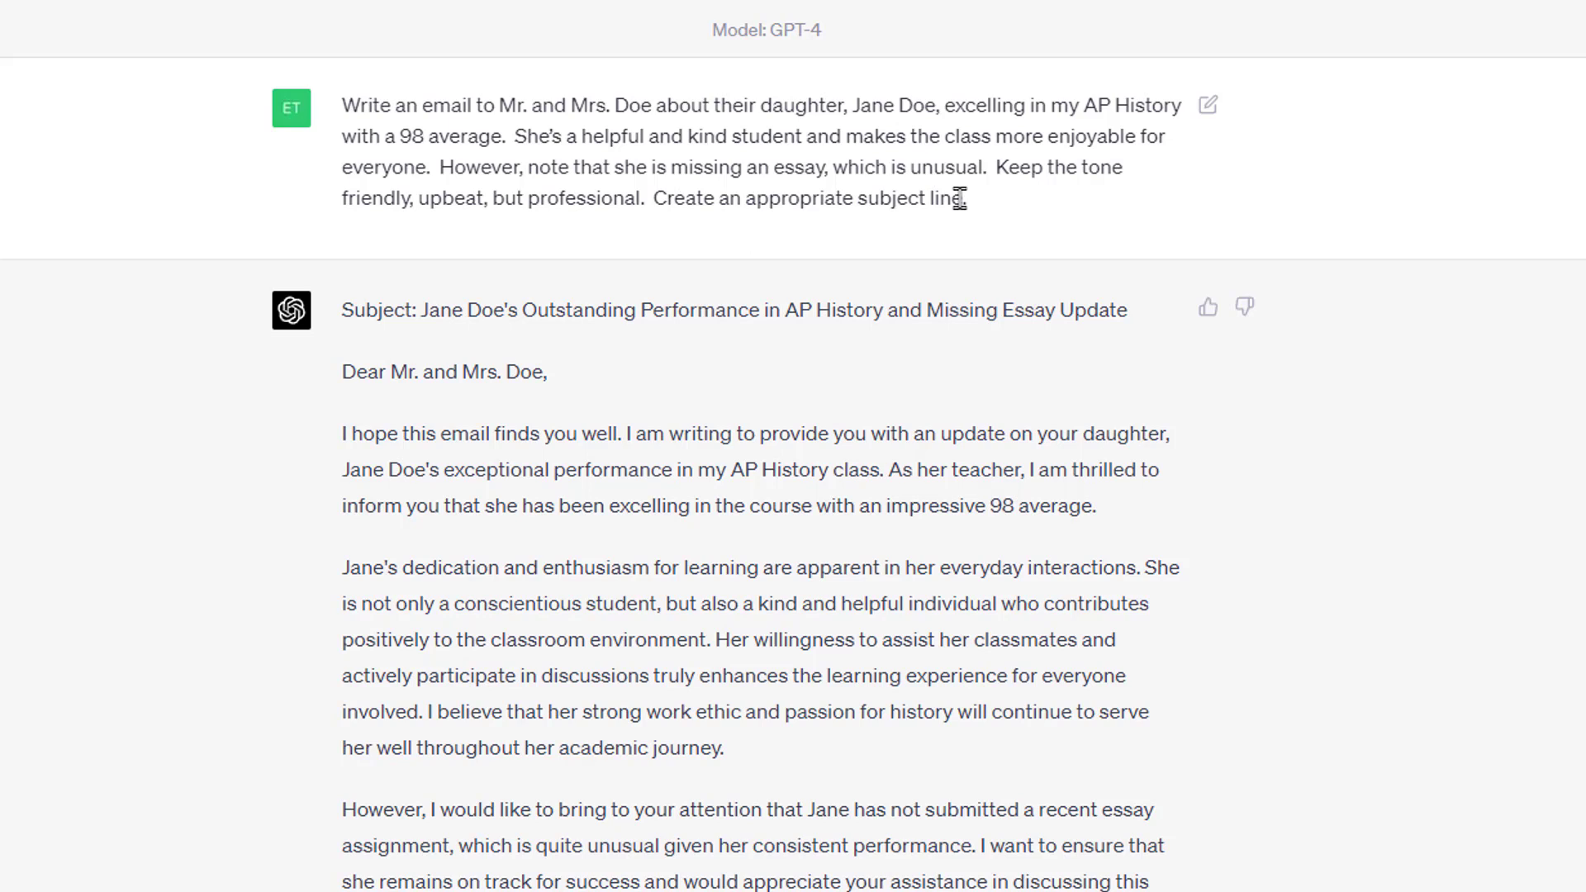
Review the parent email prompt and the generated AP History message about the missing essay, highlighting the prompt and body text
drag(980, 216, 349, 101)
drag(357, 371, 1156, 890)
click(682, 715)
scroll(578, 495, down, 1)
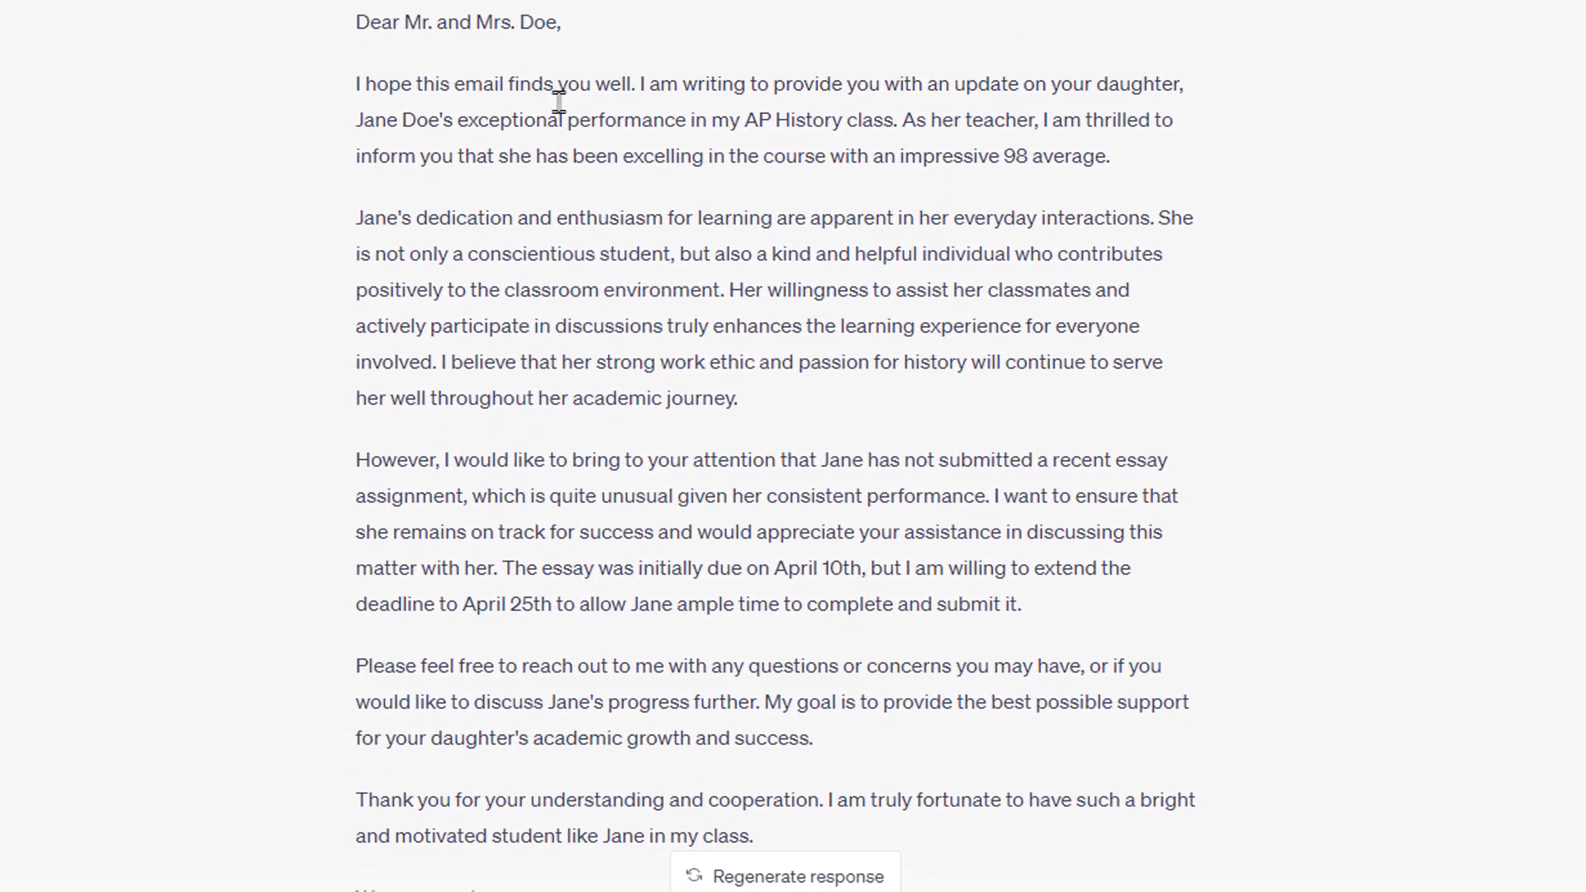
drag(558, 119, 826, 492)
click(782, 374)
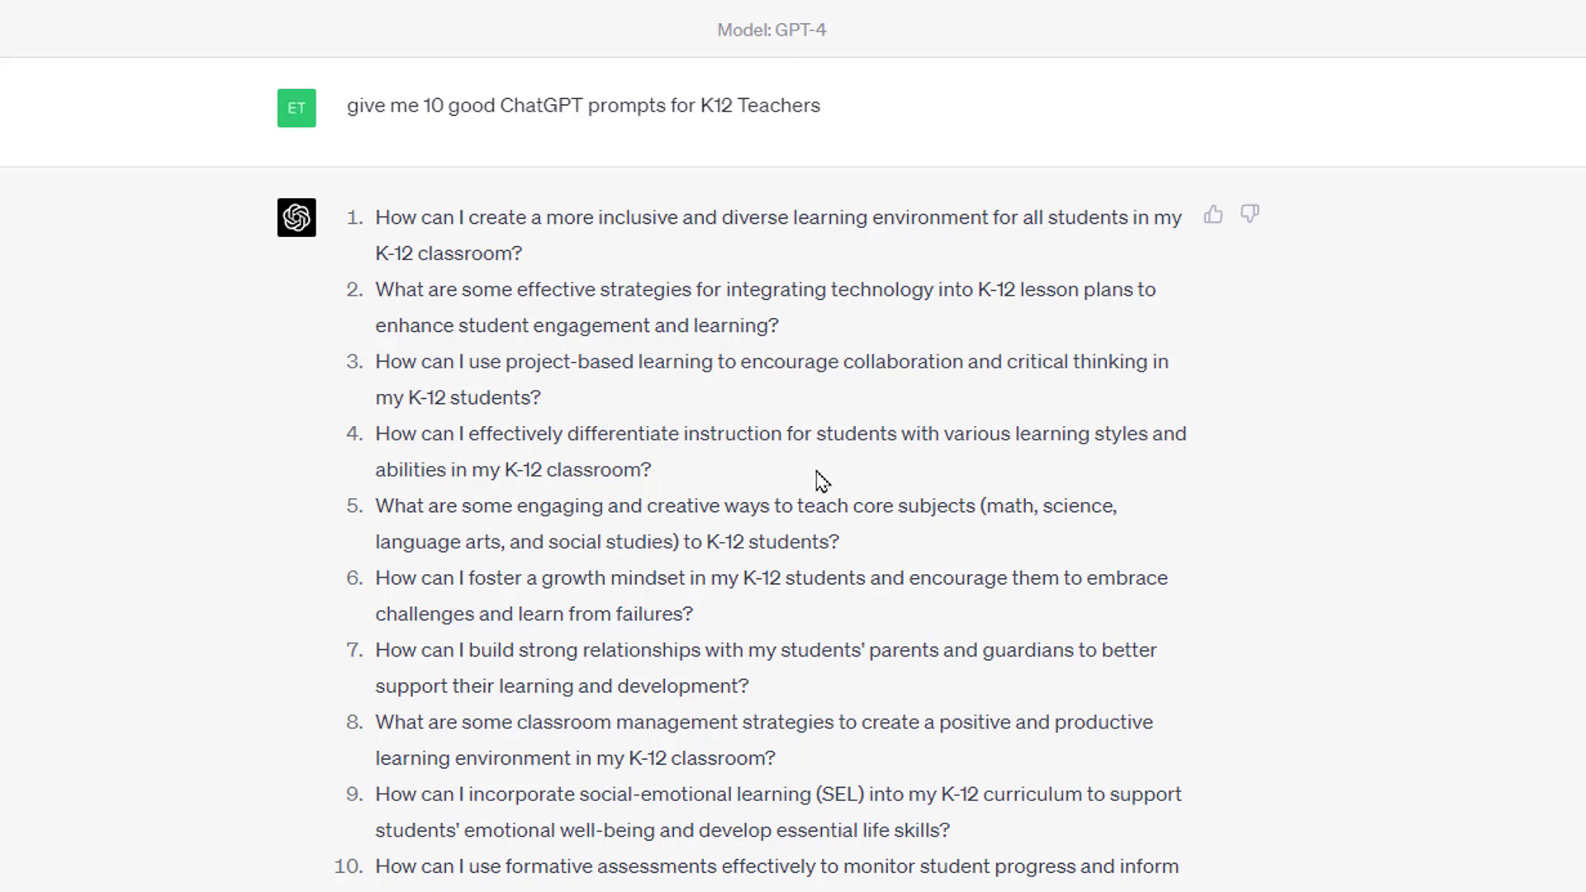
Read the list of 10 ChatGPT prompts for K12 teachers, highlighting the core subjects and classroom management prompts
drag(513, 505, 920, 549)
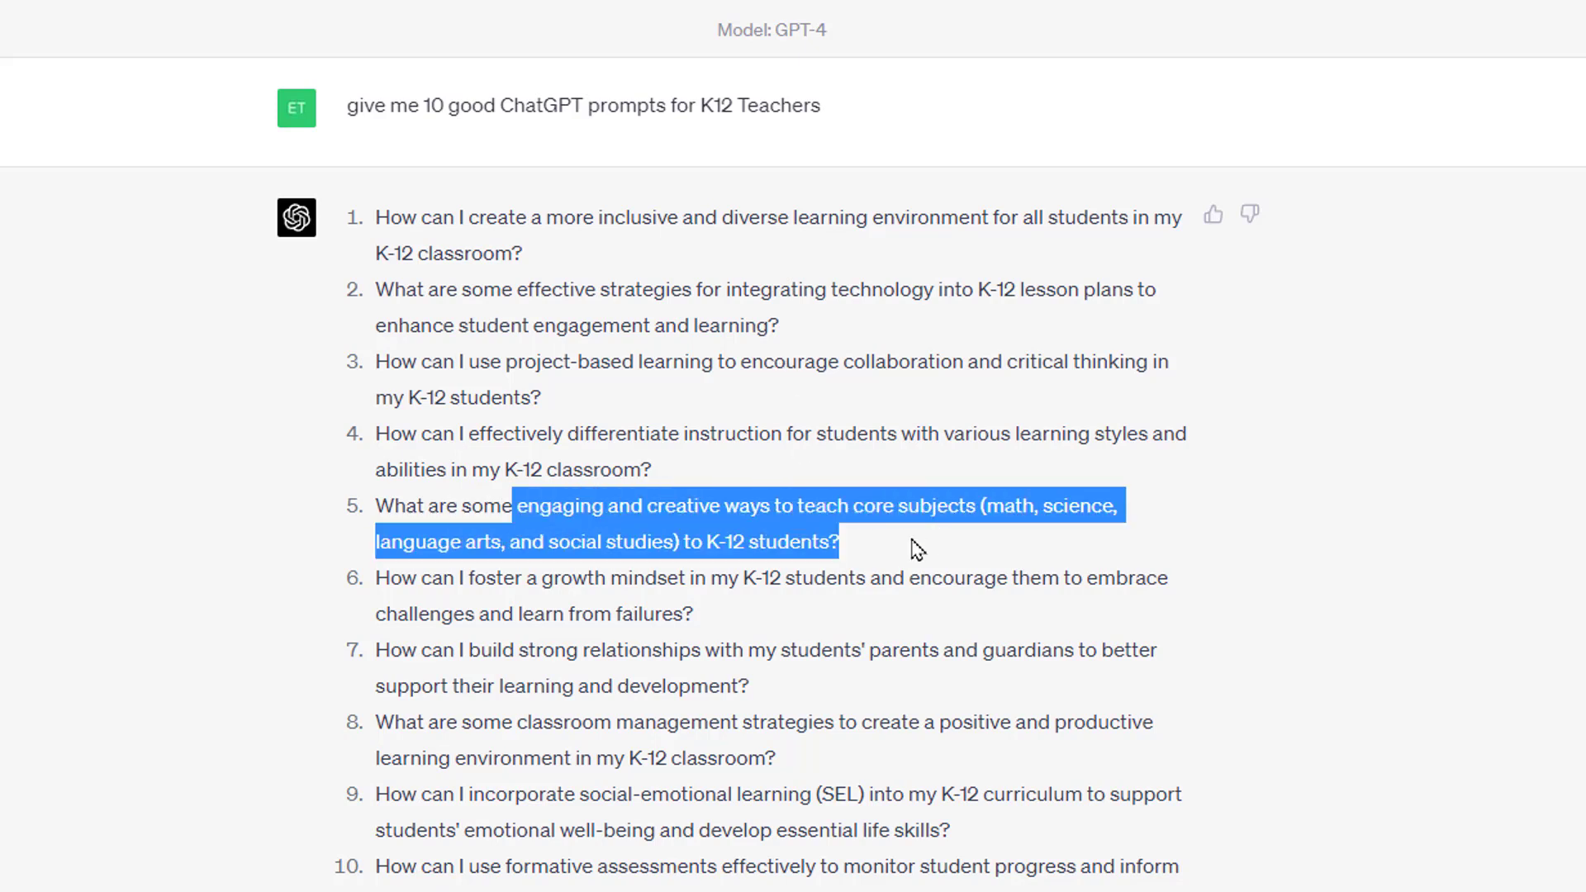
click(707, 708)
drag(500, 722, 1147, 744)
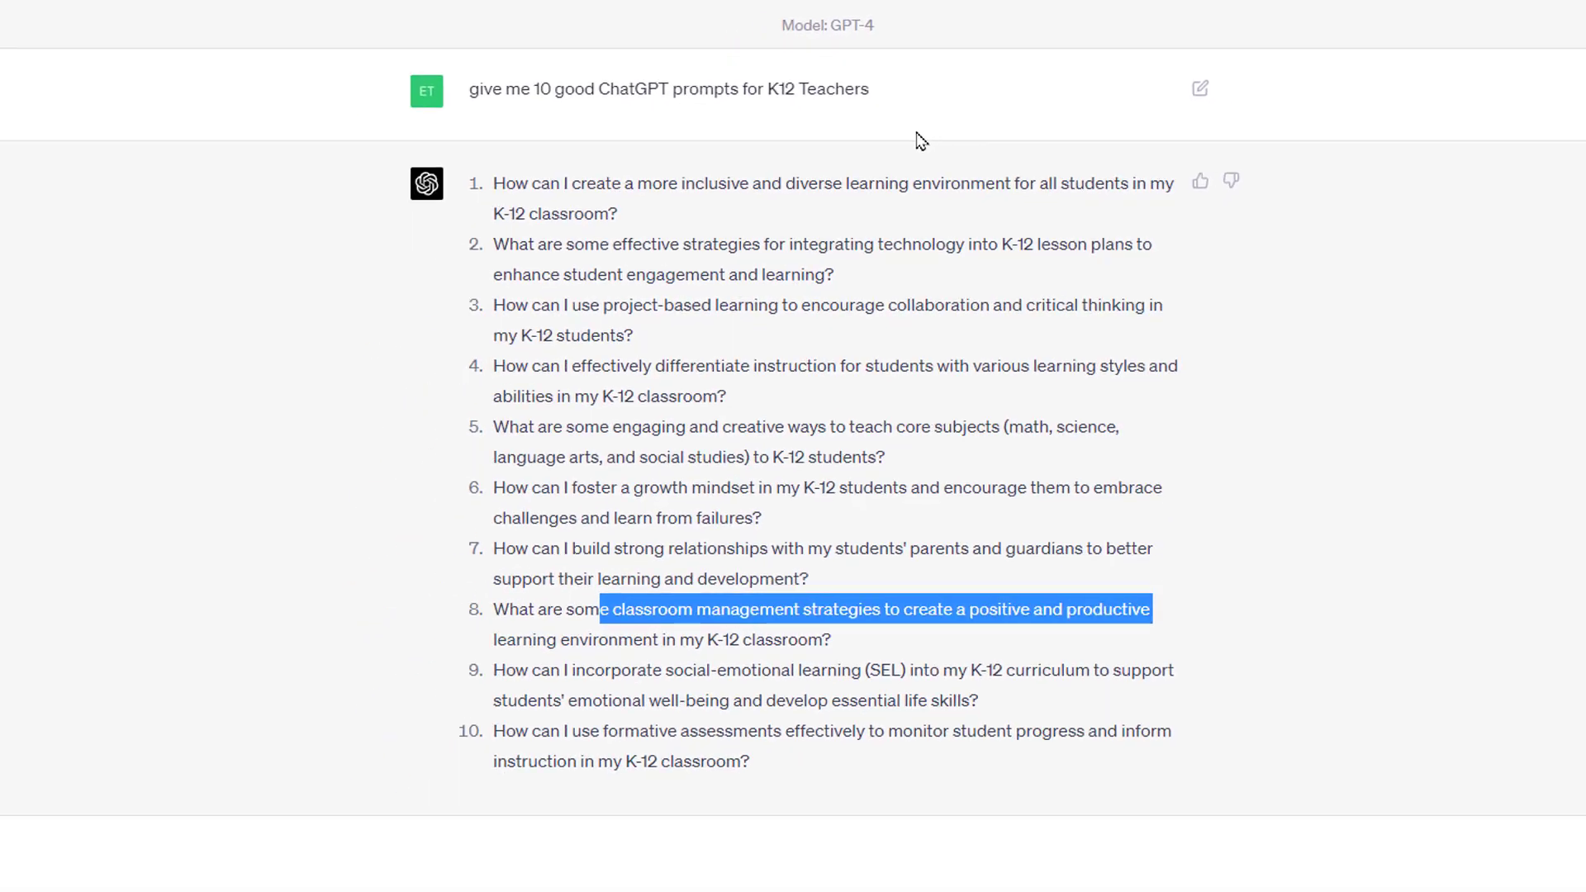
Switch to the "Some ChatGPT Prompts for Teachers" document in Google Docs and review the Specific Prompts through "New to Teaching a Topic?"
key(alt+Tab)
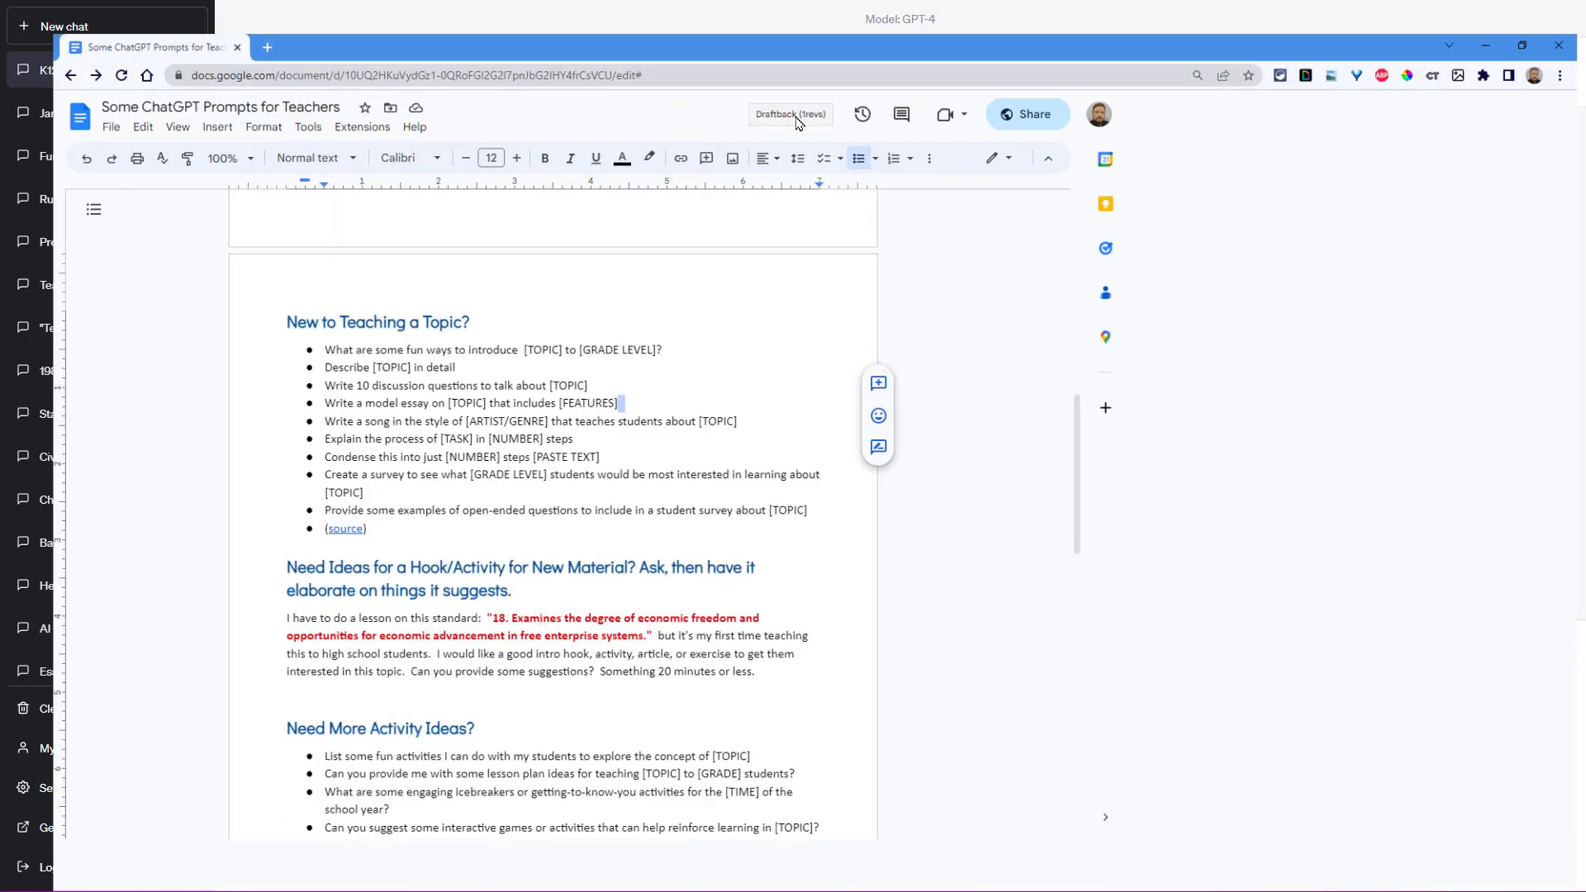
key(super+Up)
scroll(690, 449, up, 3)
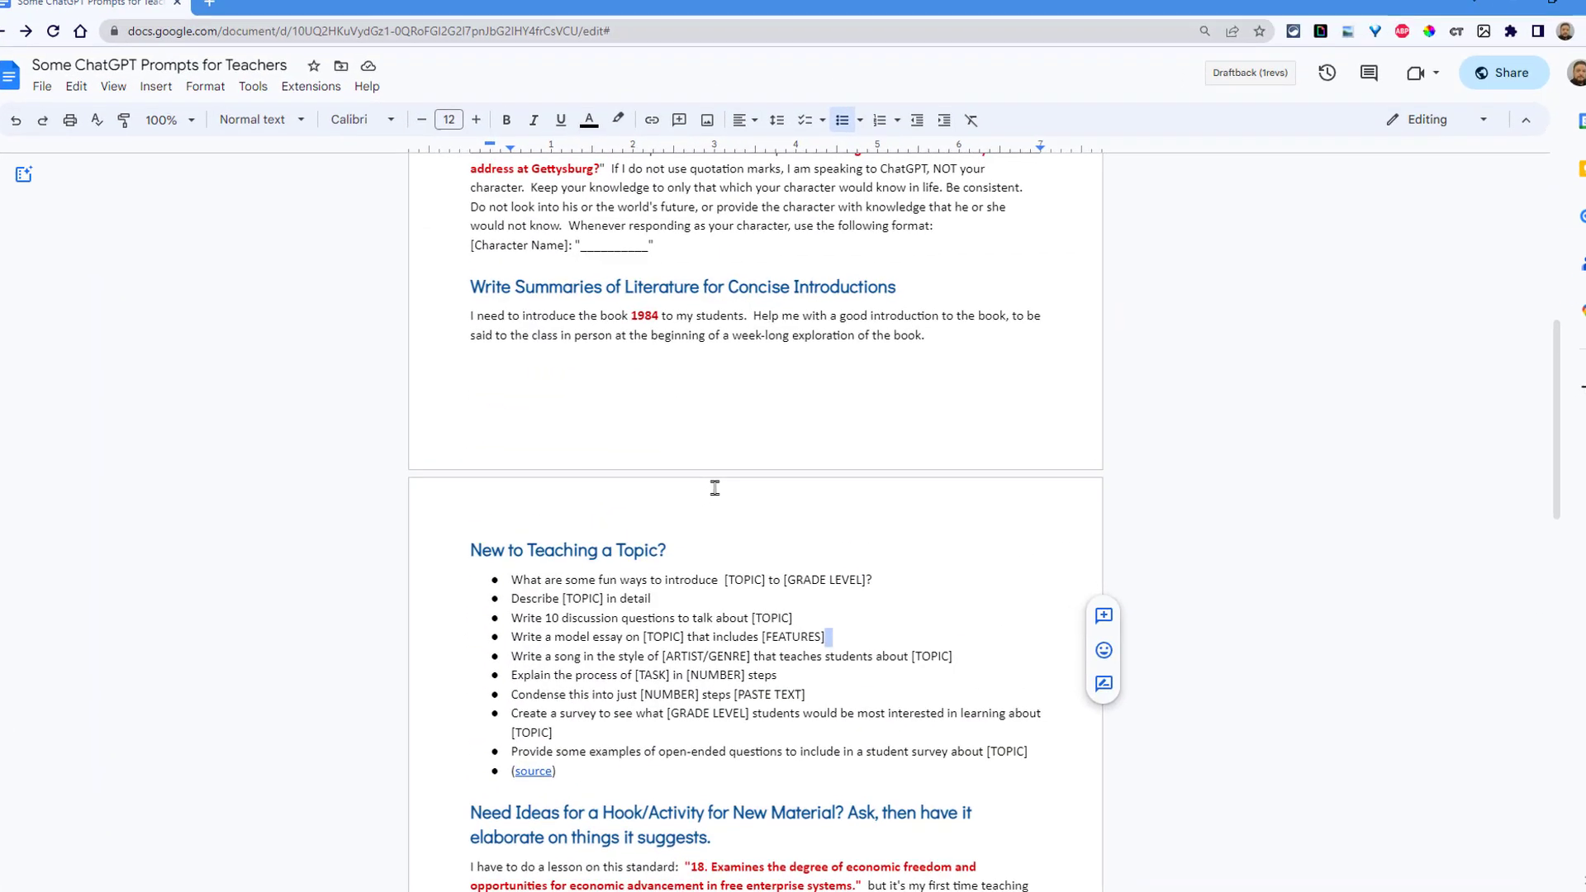
scroll(714, 487, up, 4)
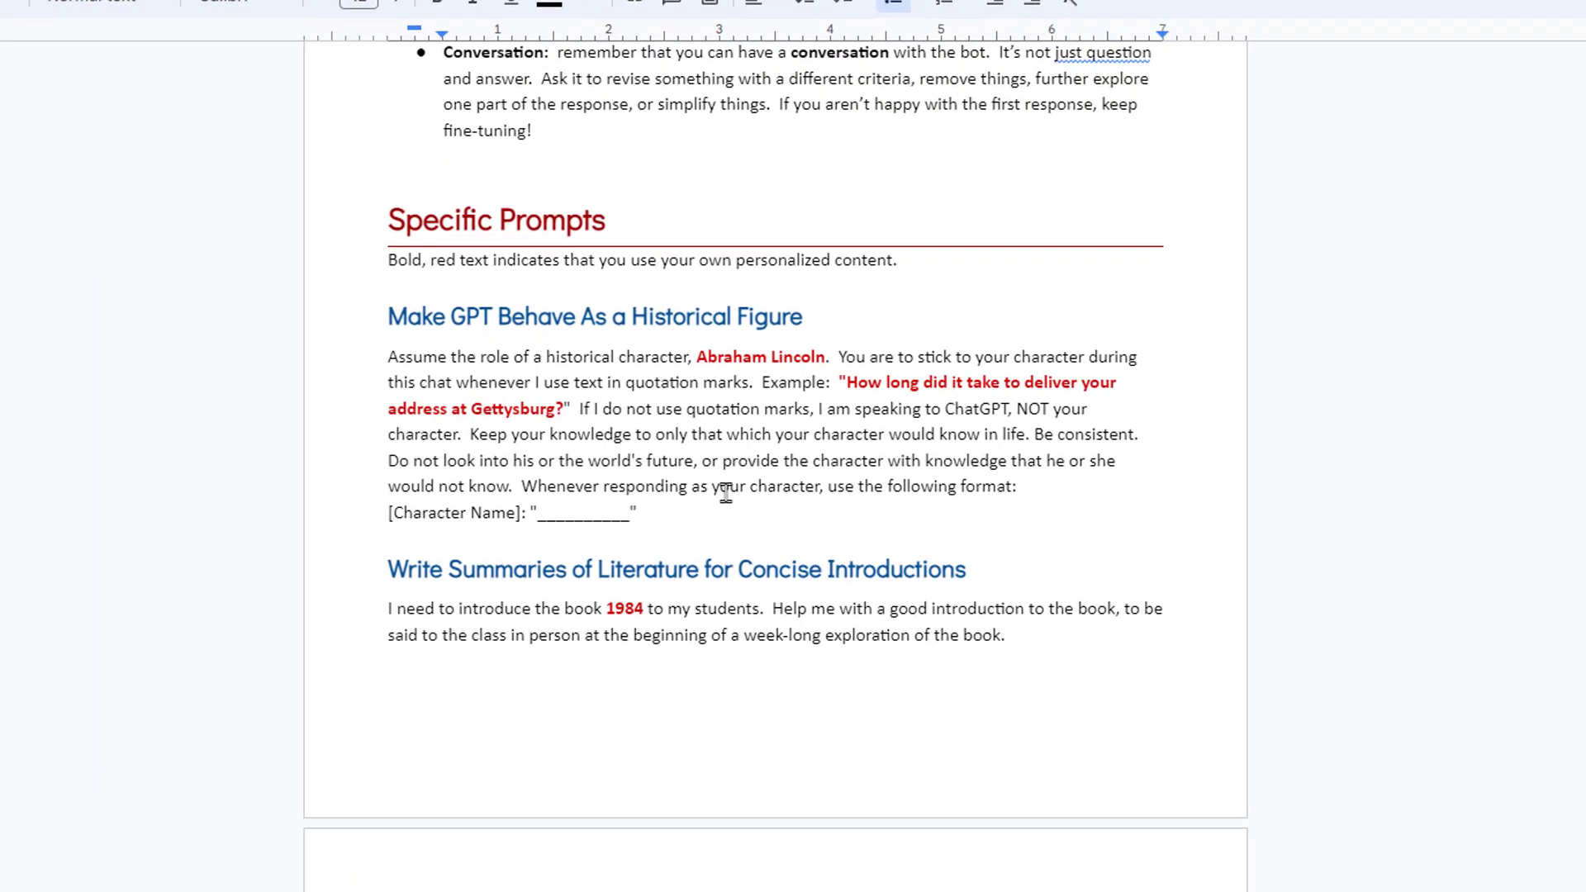
scroll(718, 487, down, 4)
scroll(826, 466, down, 3)
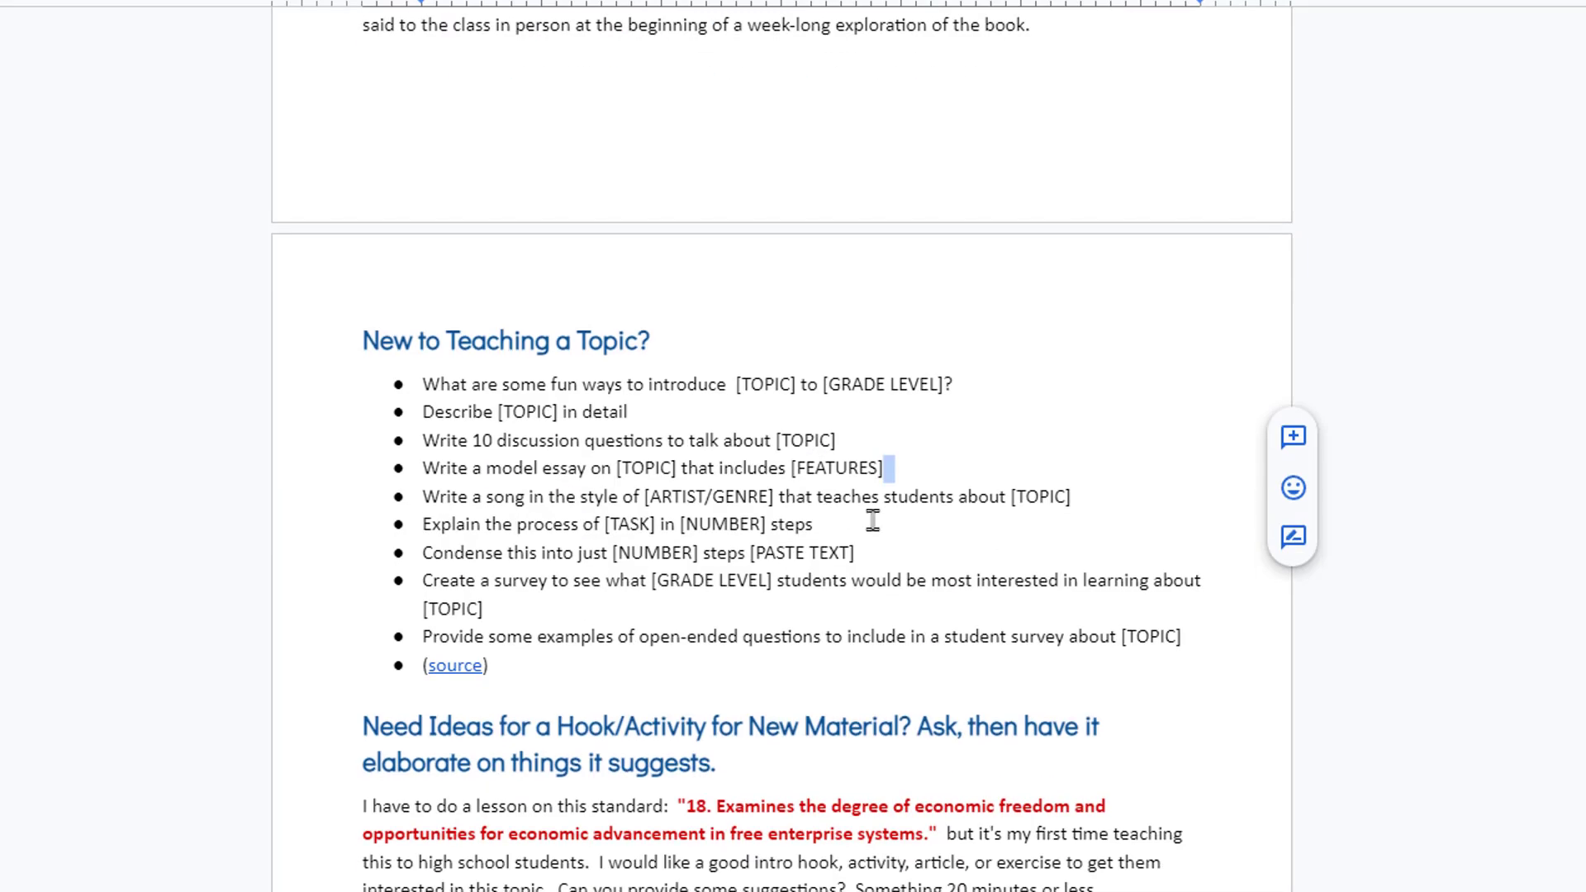
scroll(871, 470, up, 3)
scroll(471, 78, up, 5)
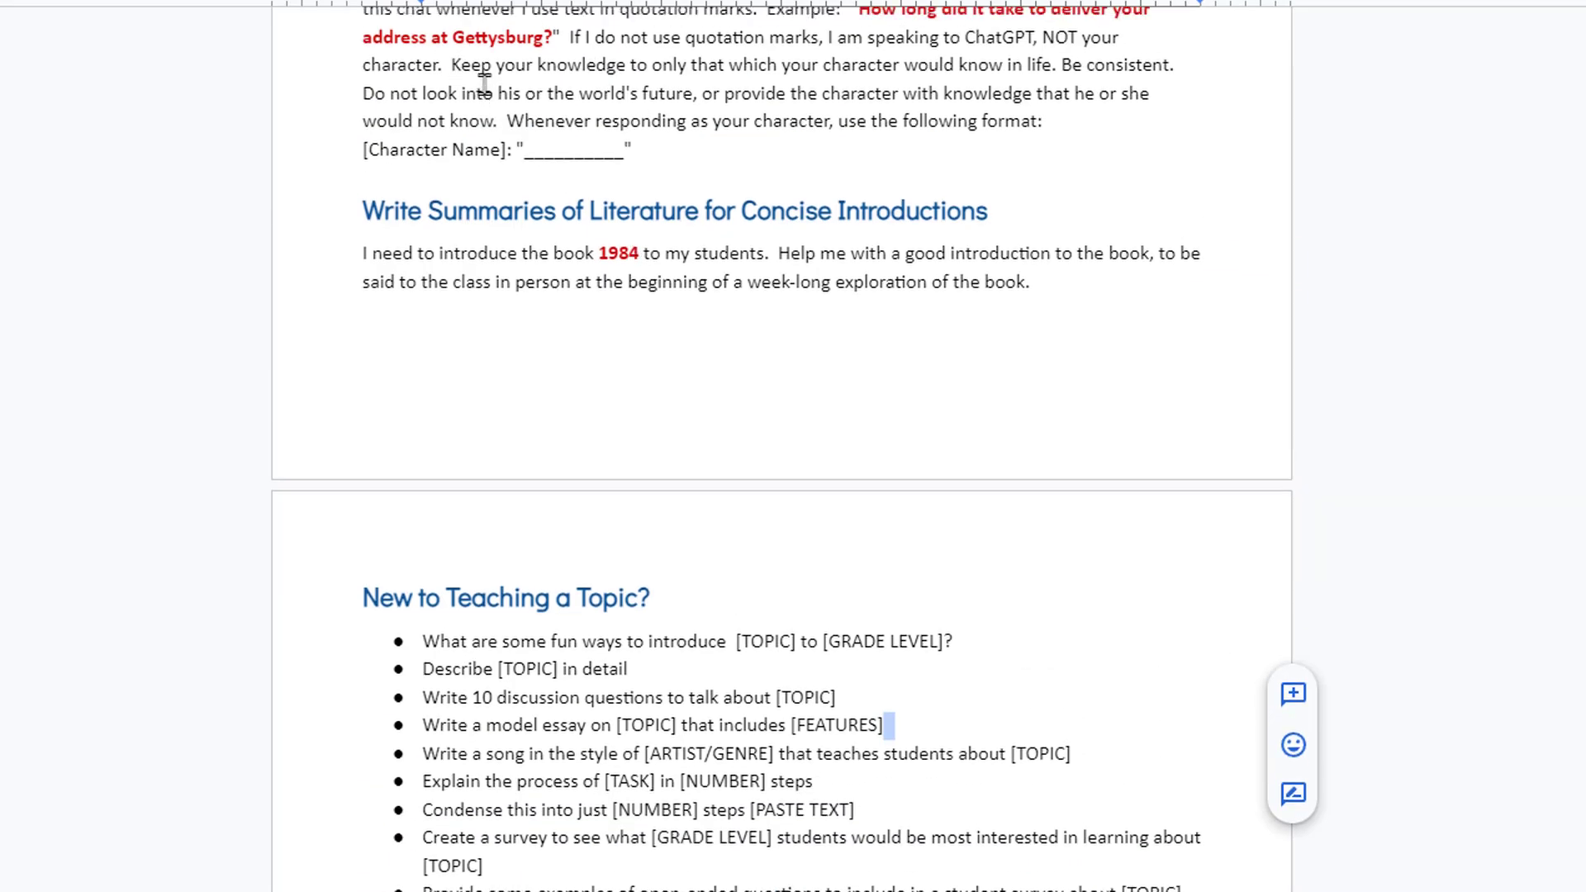
click(774, 348)
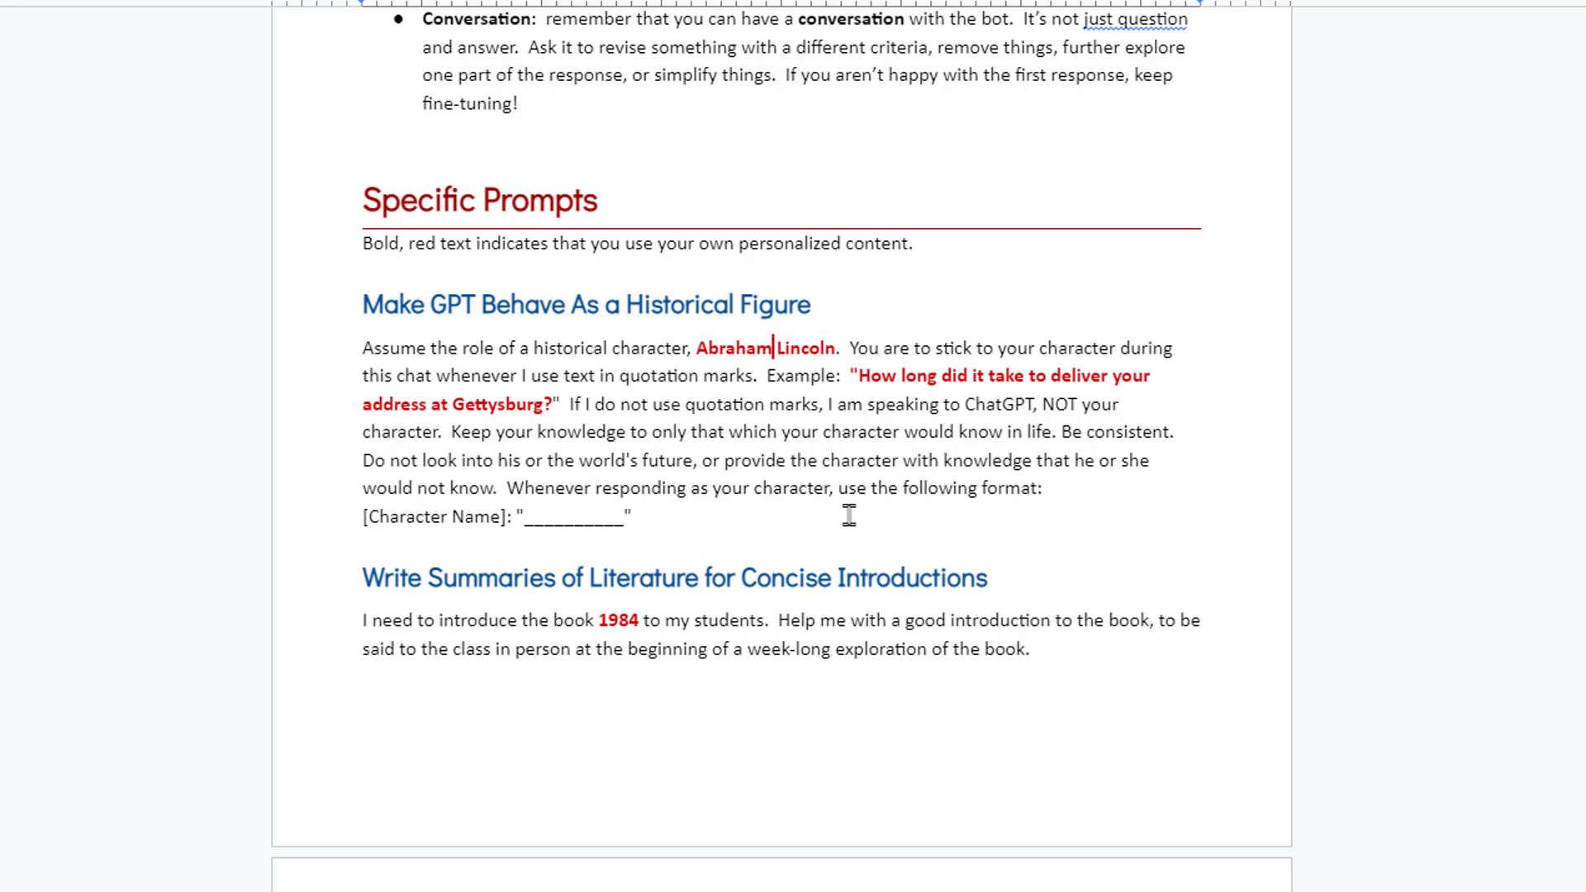
scroll(849, 515, down, 7)
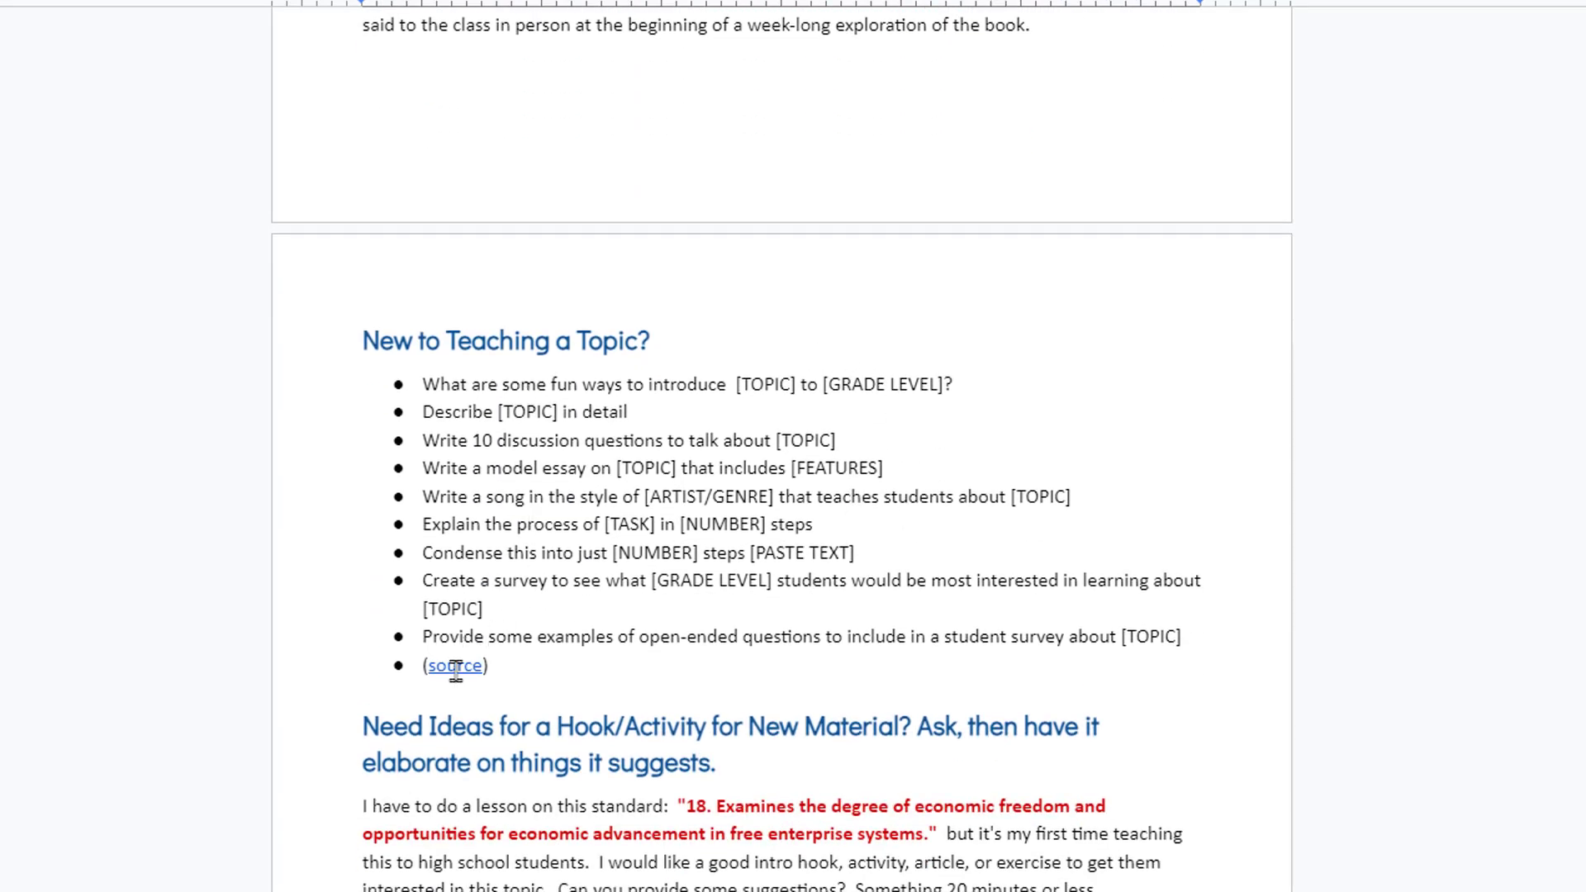
click(607, 636)
Mark "Plate Tectonics" in the PowerPoint slide show prompt under "Have it Create Class Materials" as bold, red text
scroll(620, 652, down, 5)
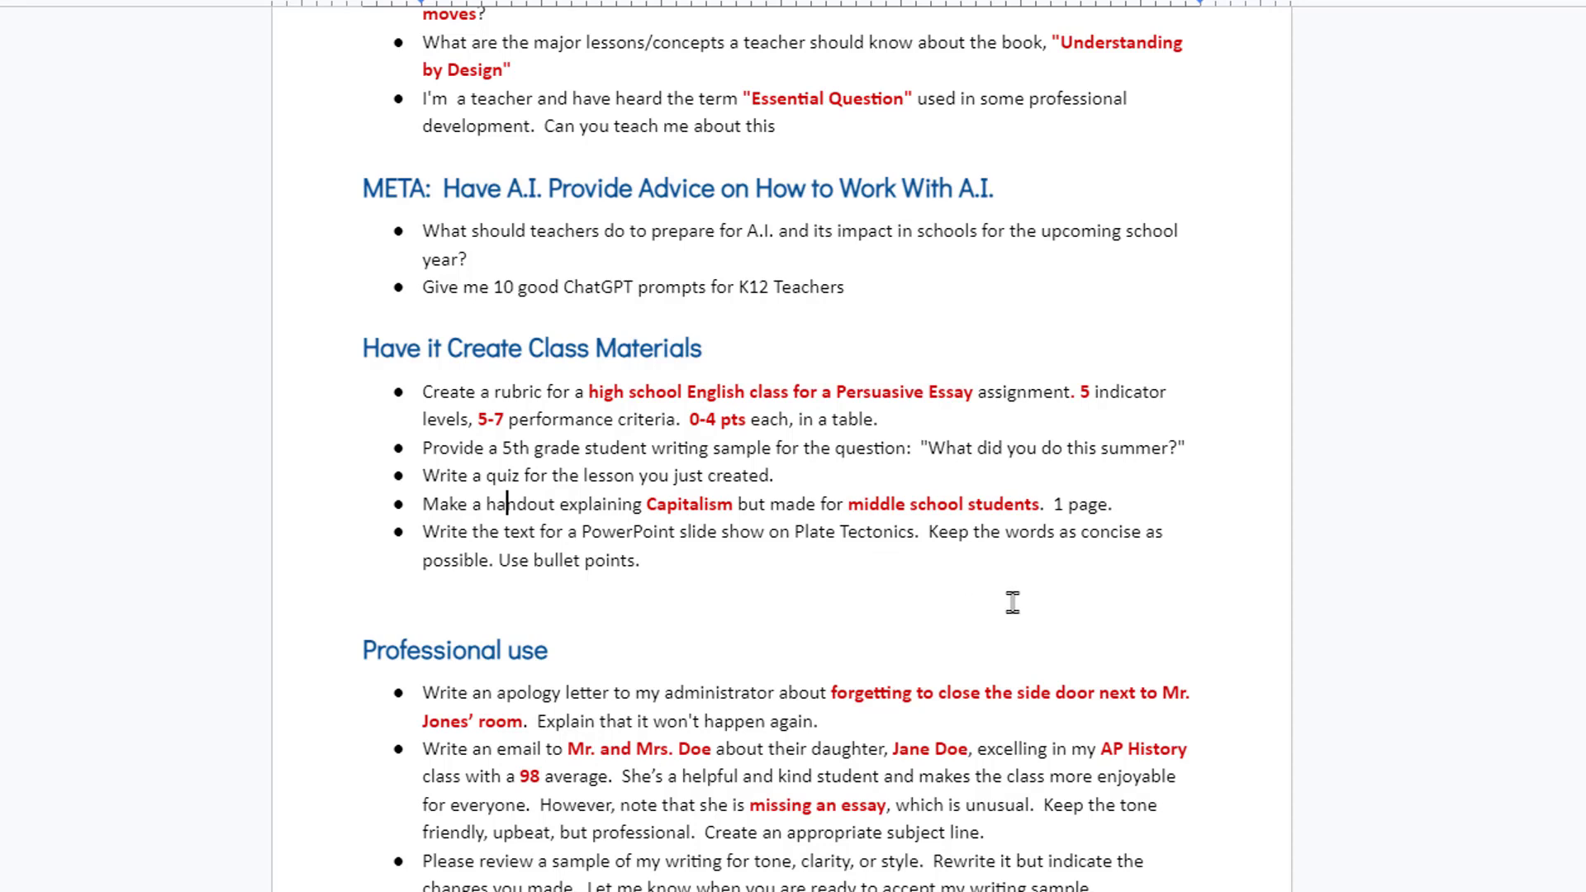
click(491, 531)
drag(791, 533, 917, 533)
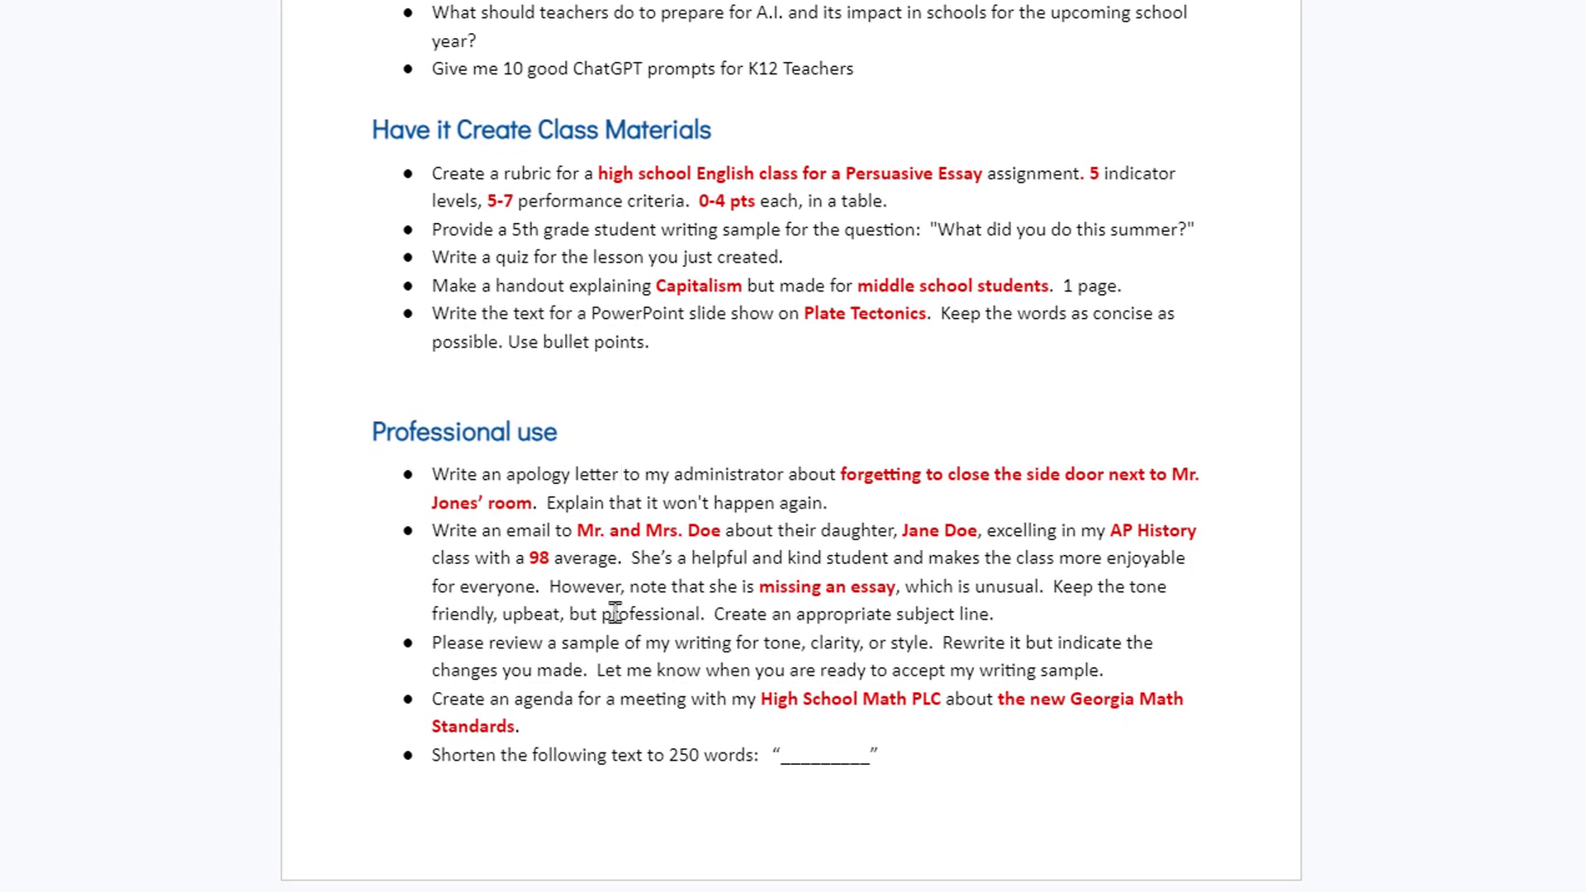
Review the "Professional use" prompts, highlighting the parent email prompt and the writing sample review prompt
drag(443, 531, 529, 590)
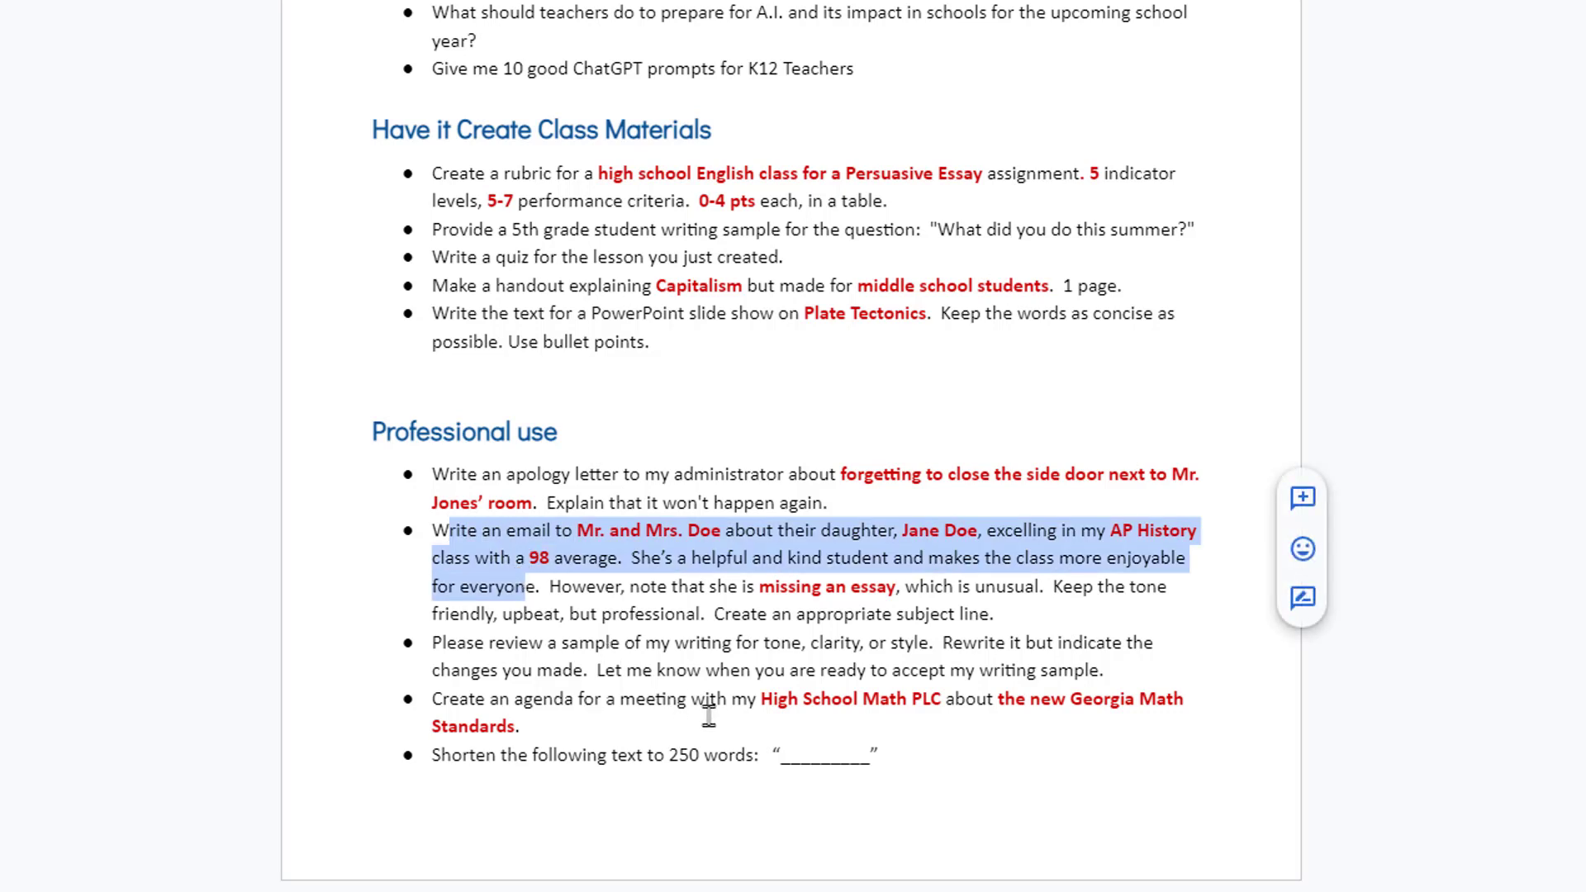
click(563, 670)
drag(477, 642, 612, 644)
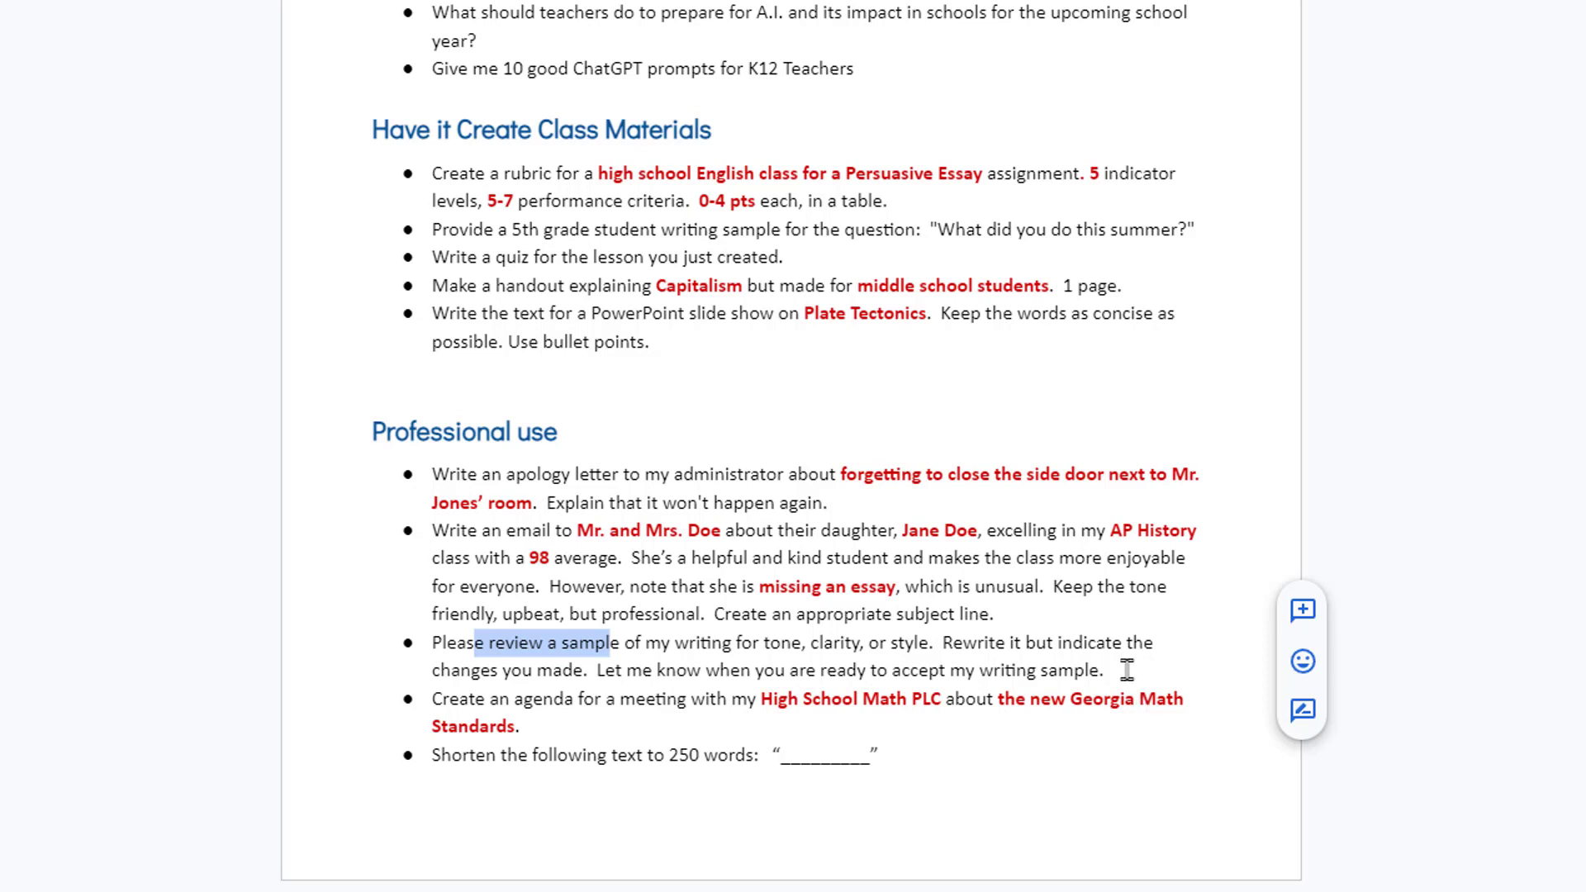
click(599, 730)
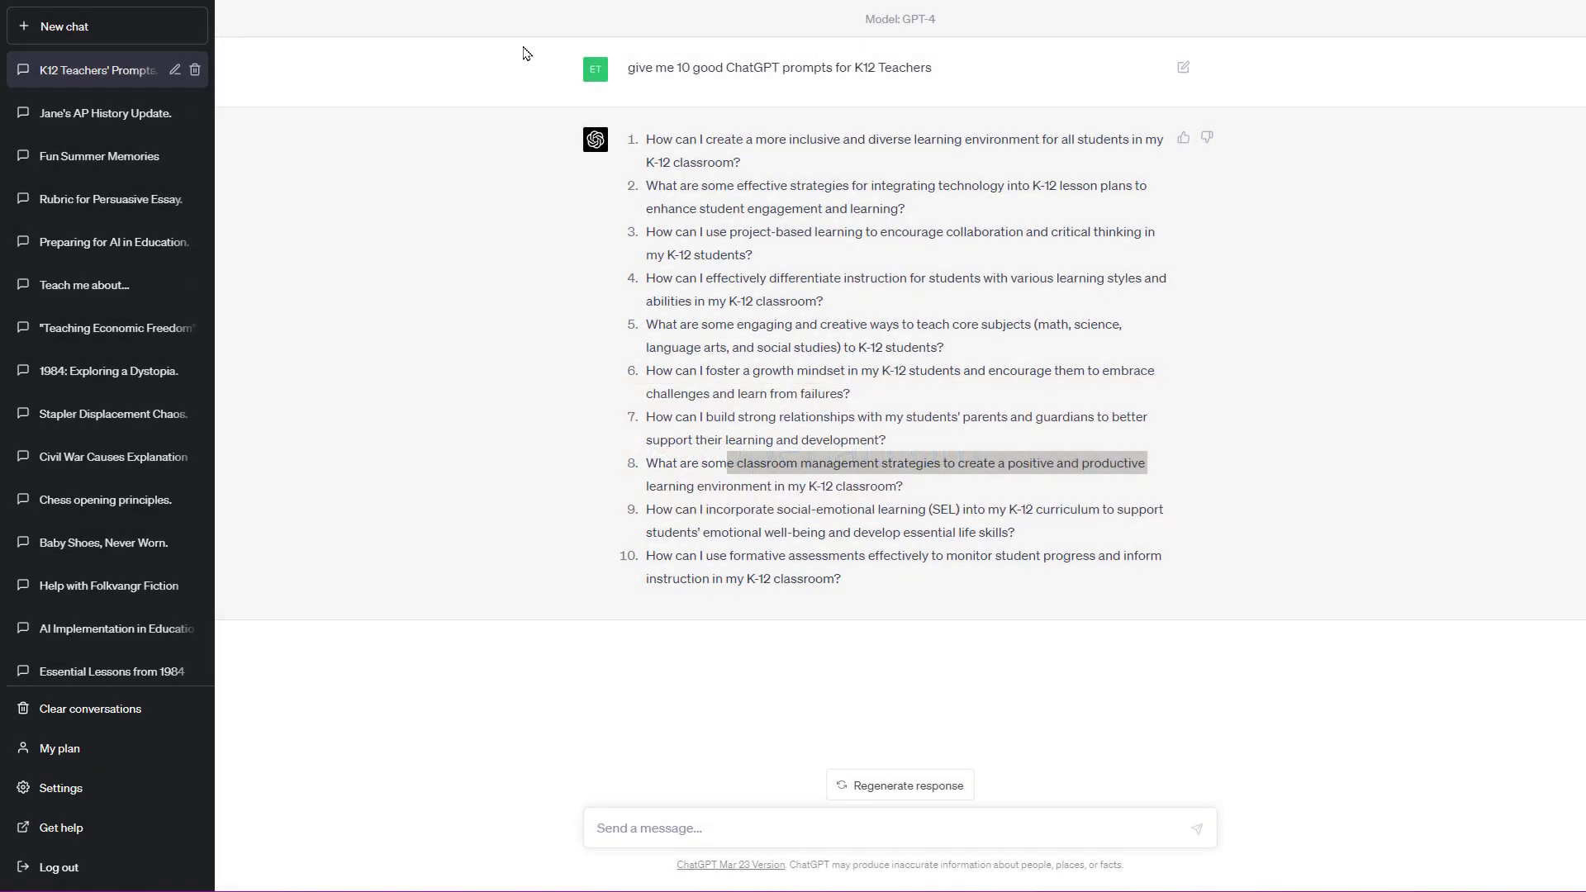
Return to ChatGPT, start a new chat and open the list of available models
click(50, 25)
click(900, 57)
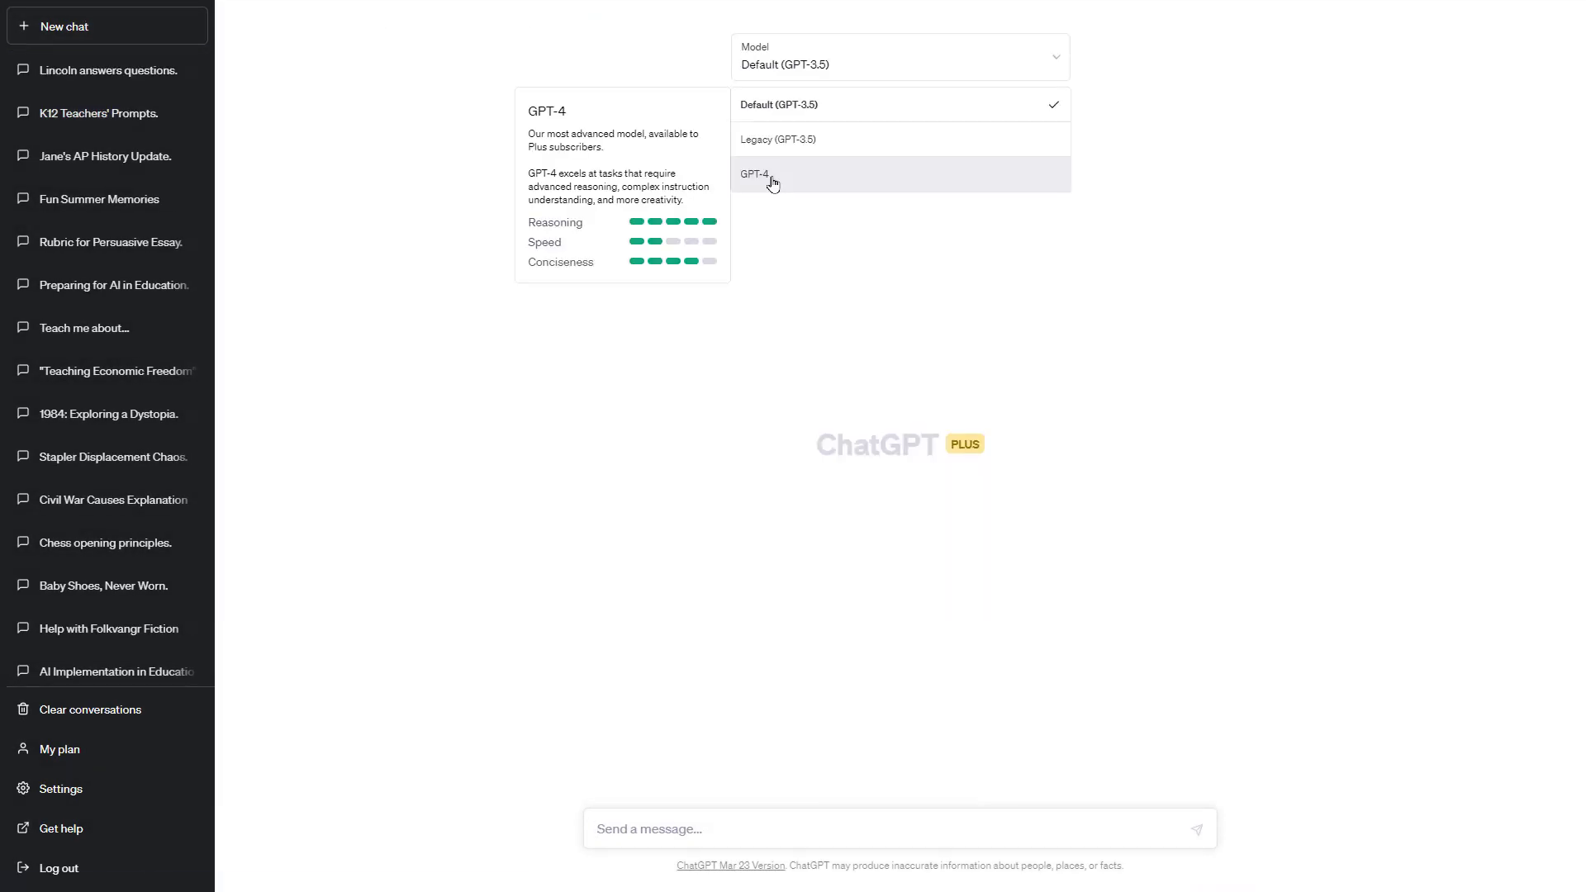